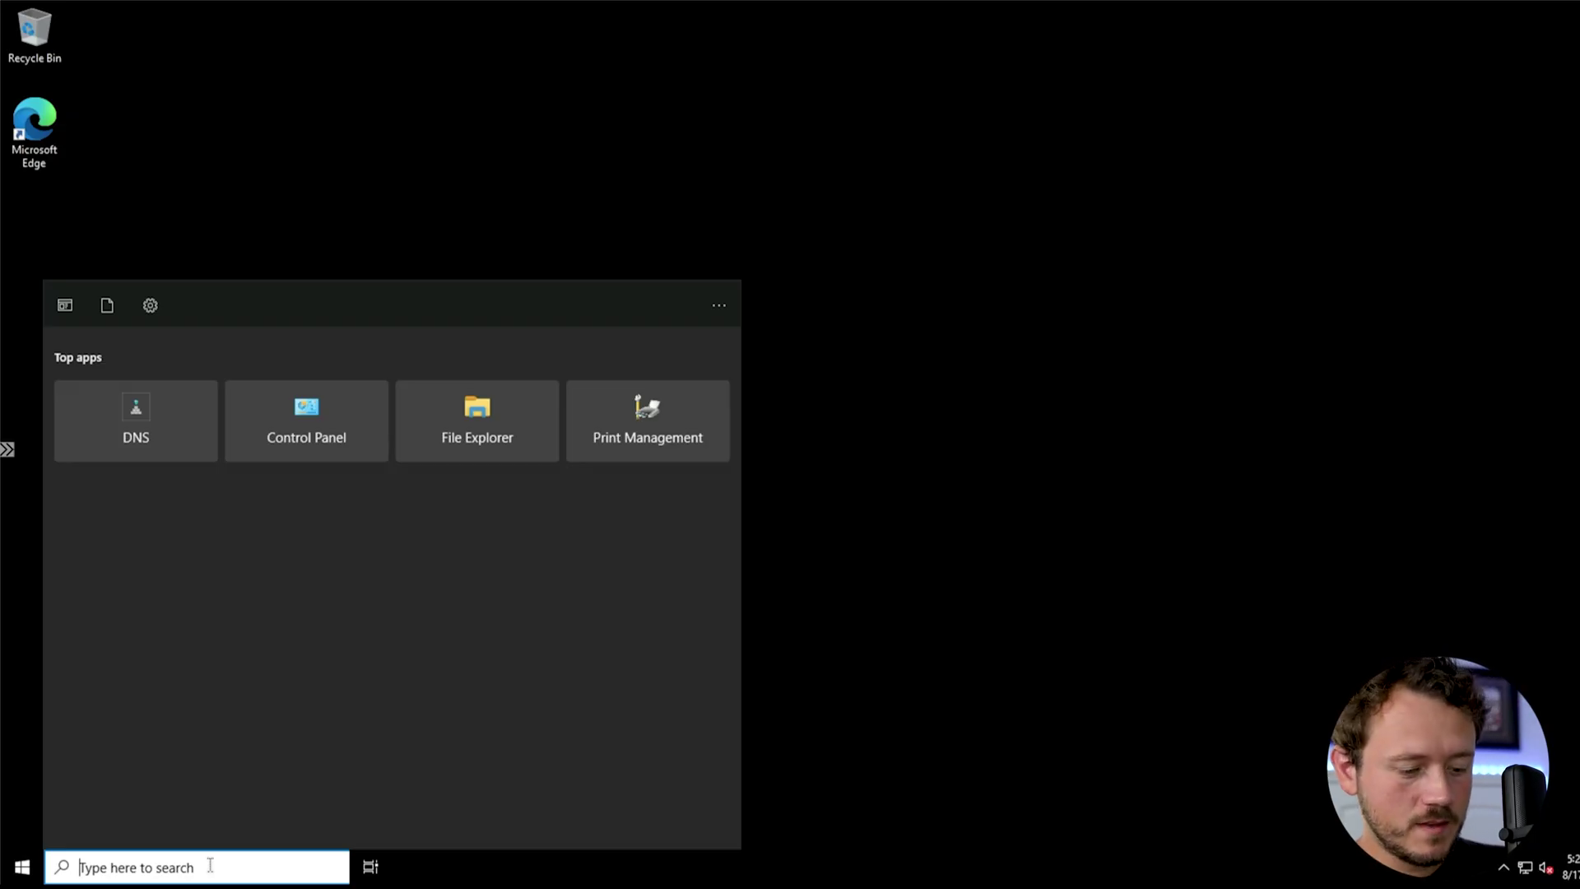
Open Control Panel's Devices and Printers and bring up the Microsoft Print to PDF context menu.
text(control)
key(Return)
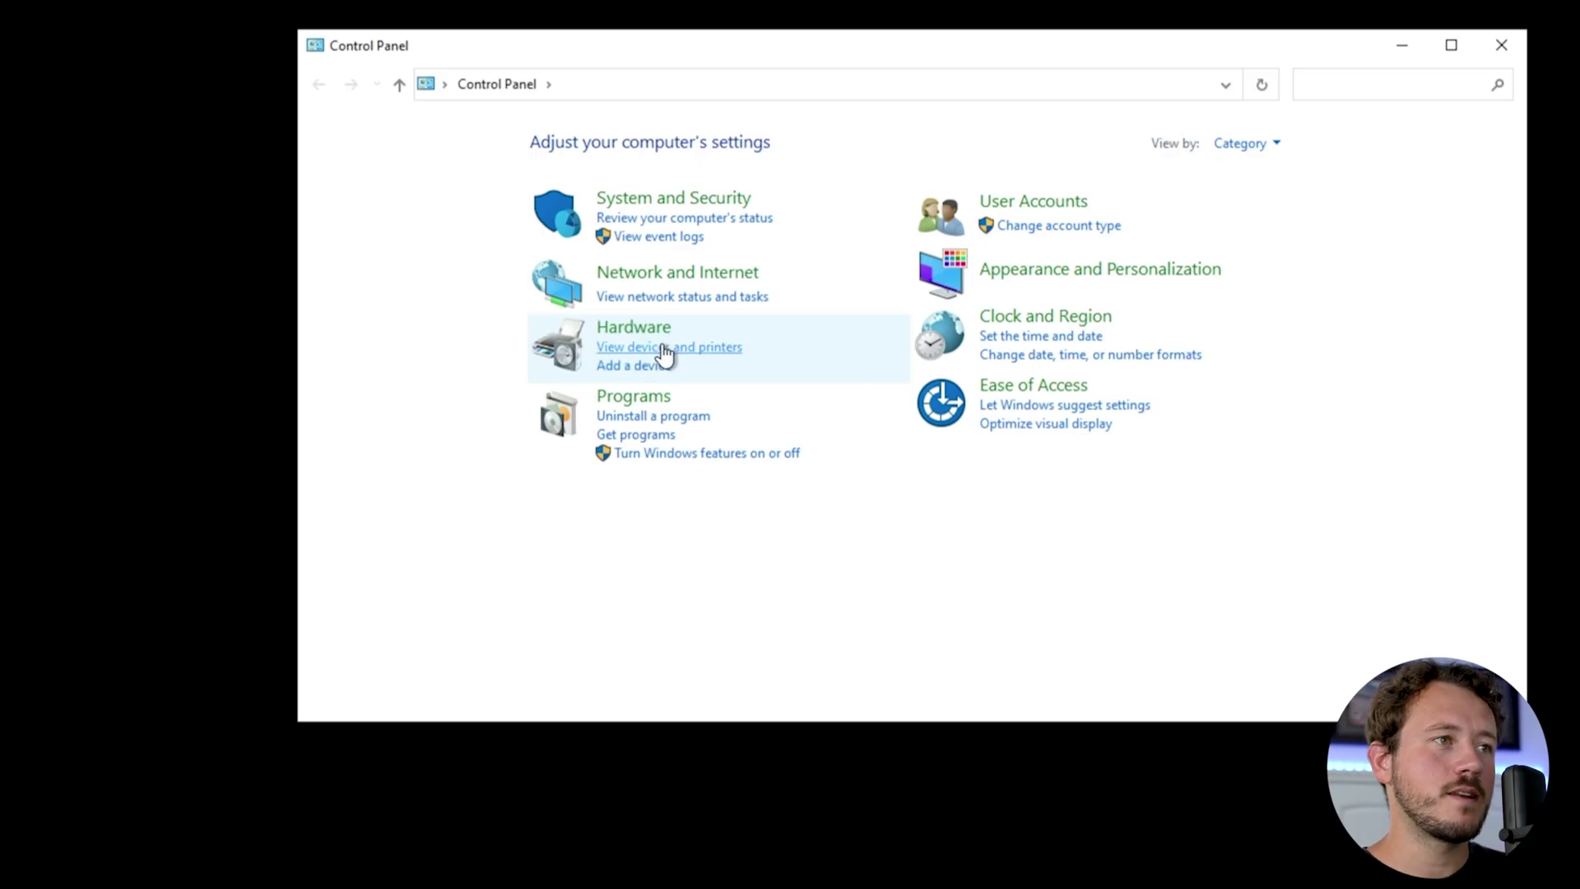
click(665, 353)
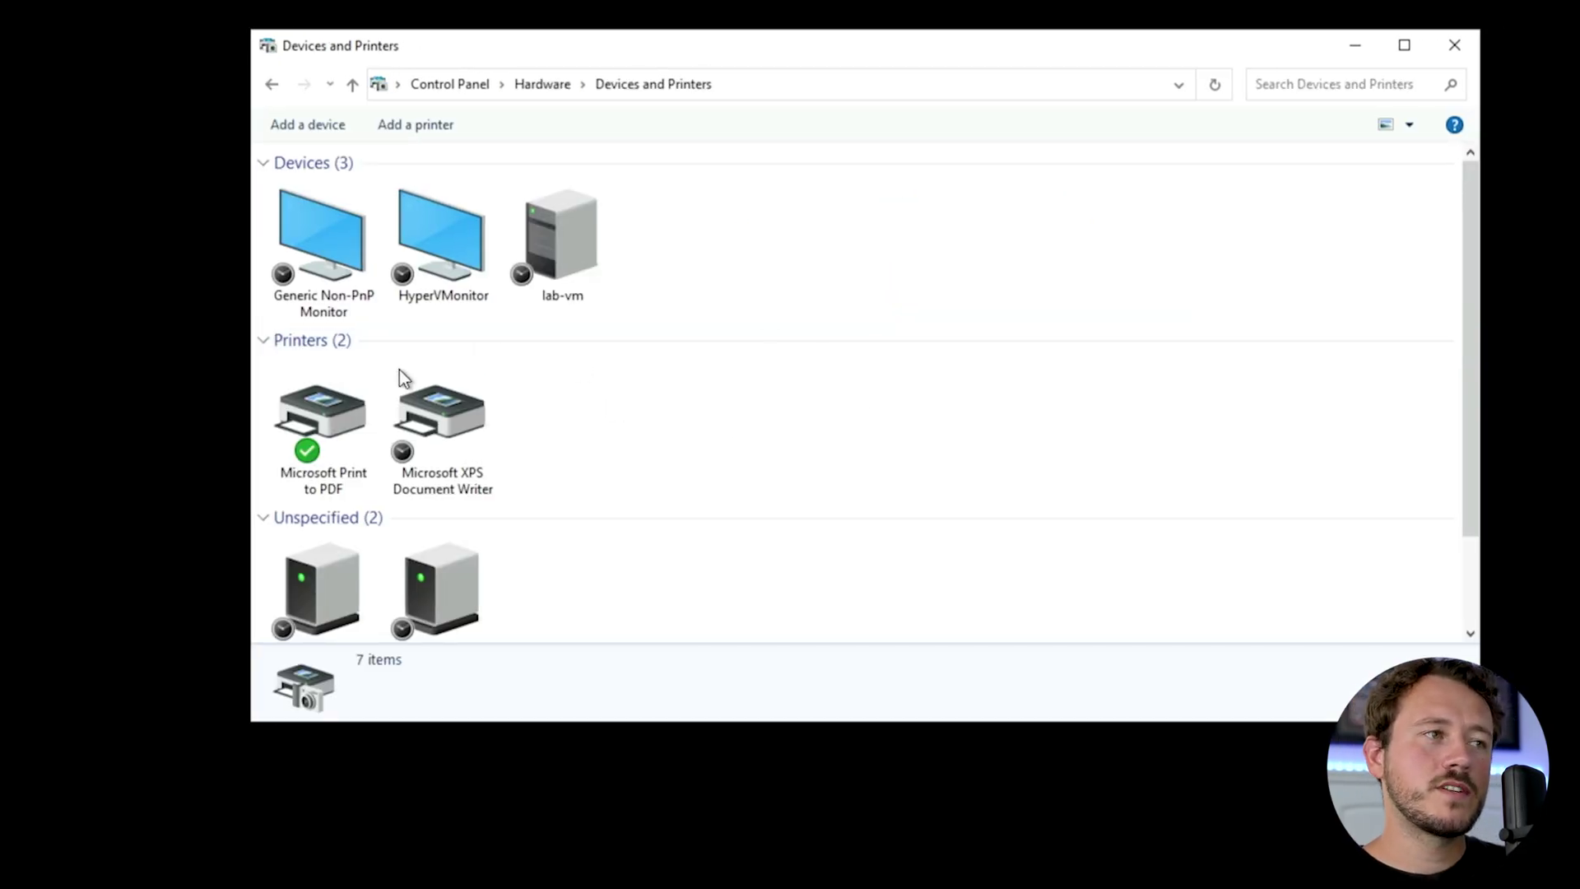
scroll(466, 321, down, 2)
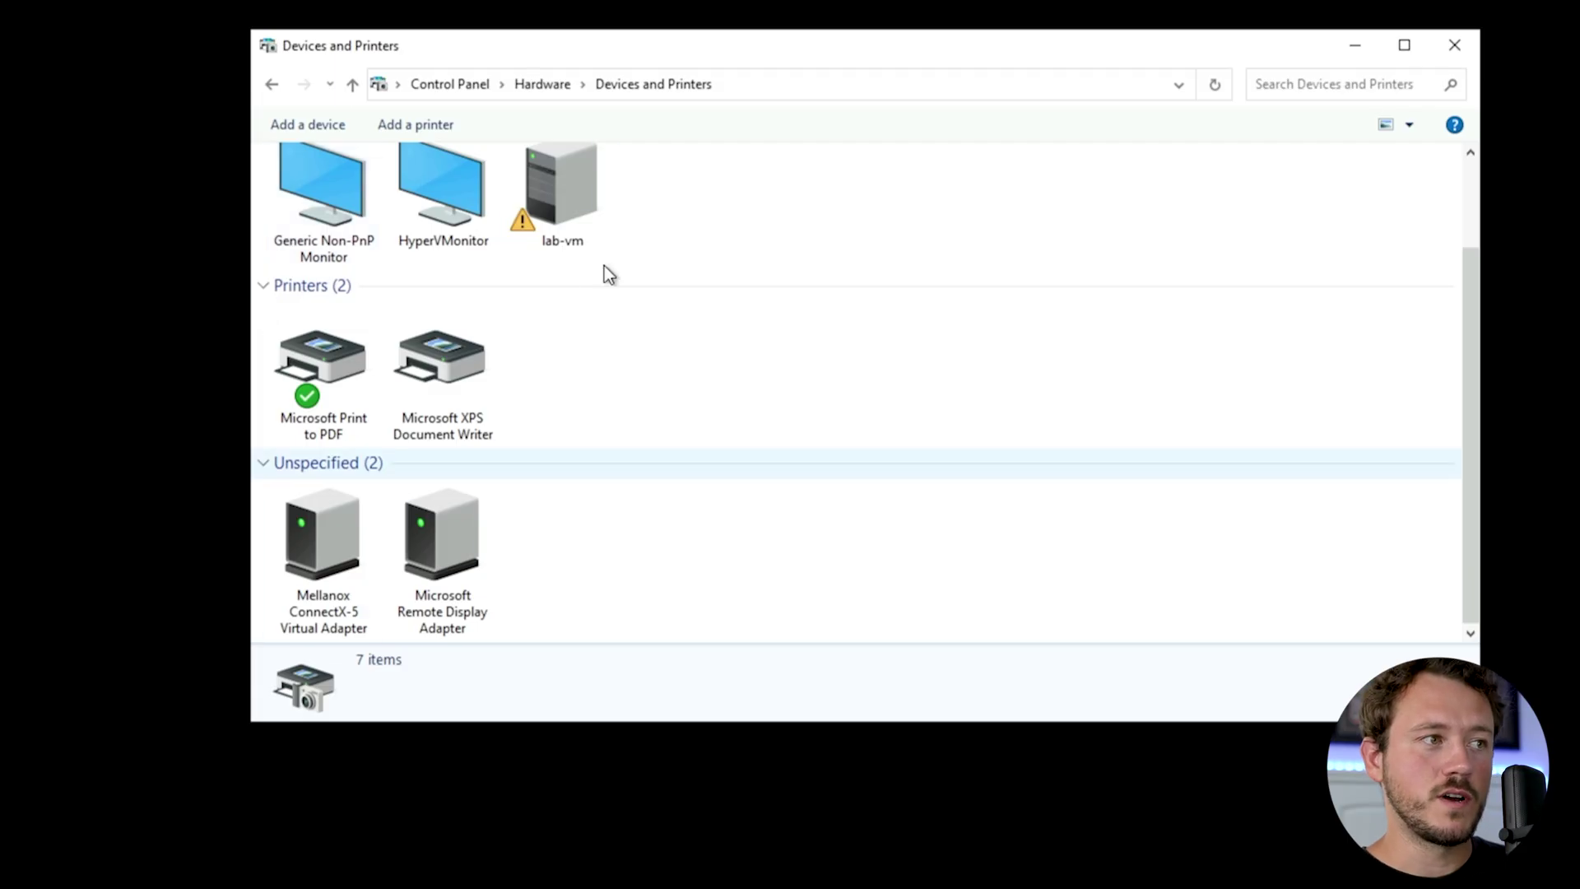
click(328, 377)
right_click(327, 372)
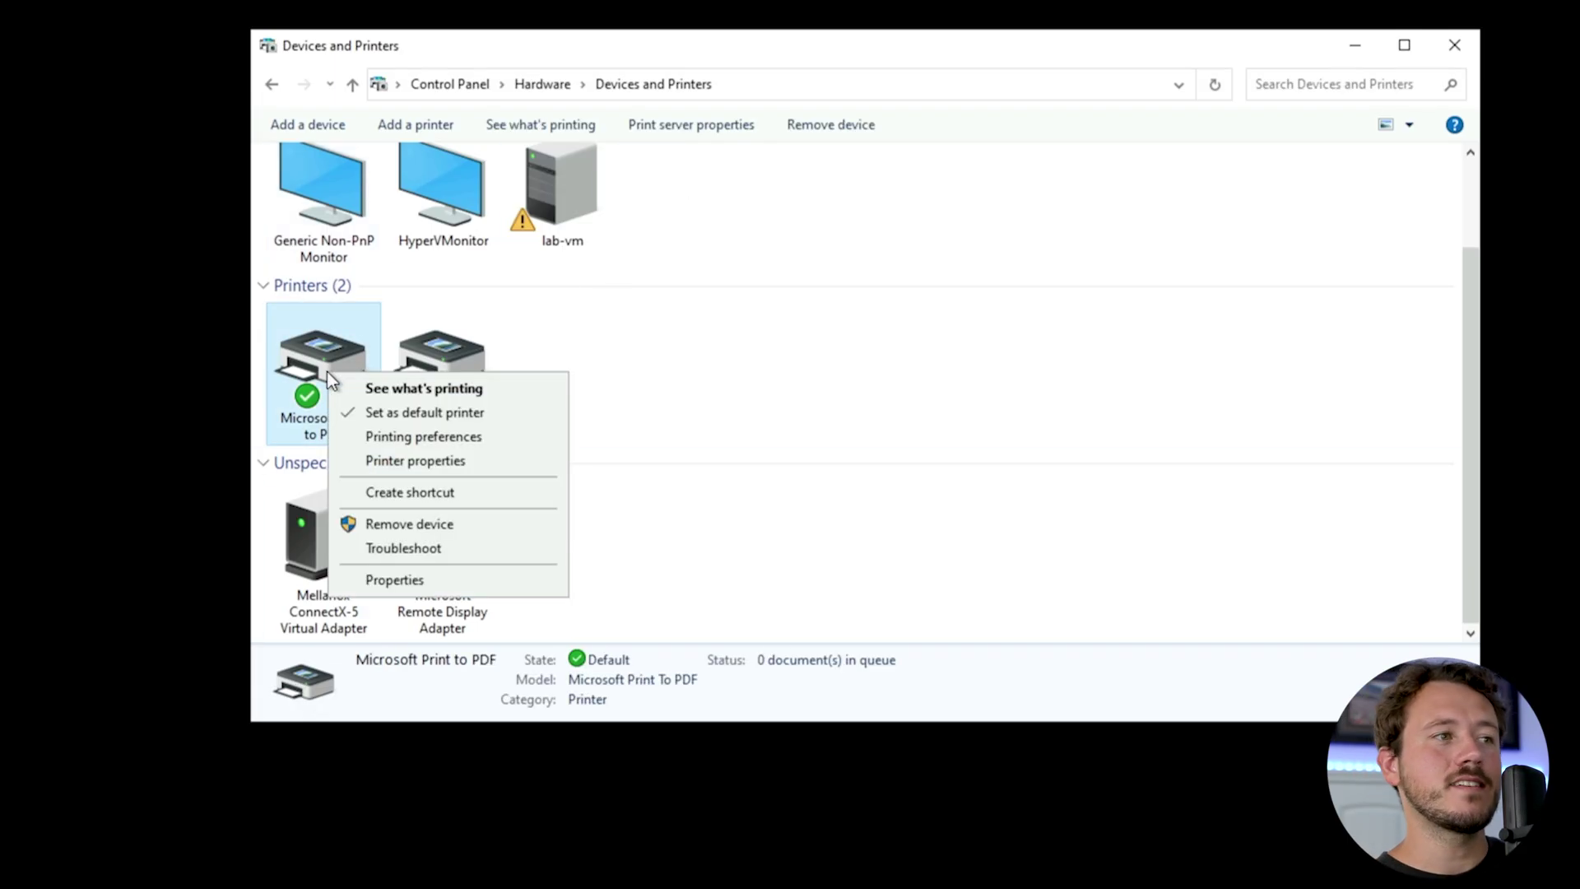
View the Print to PDF printer's Ports list, widening the Port column to find PORTPROMPT: checked.
click(435, 463)
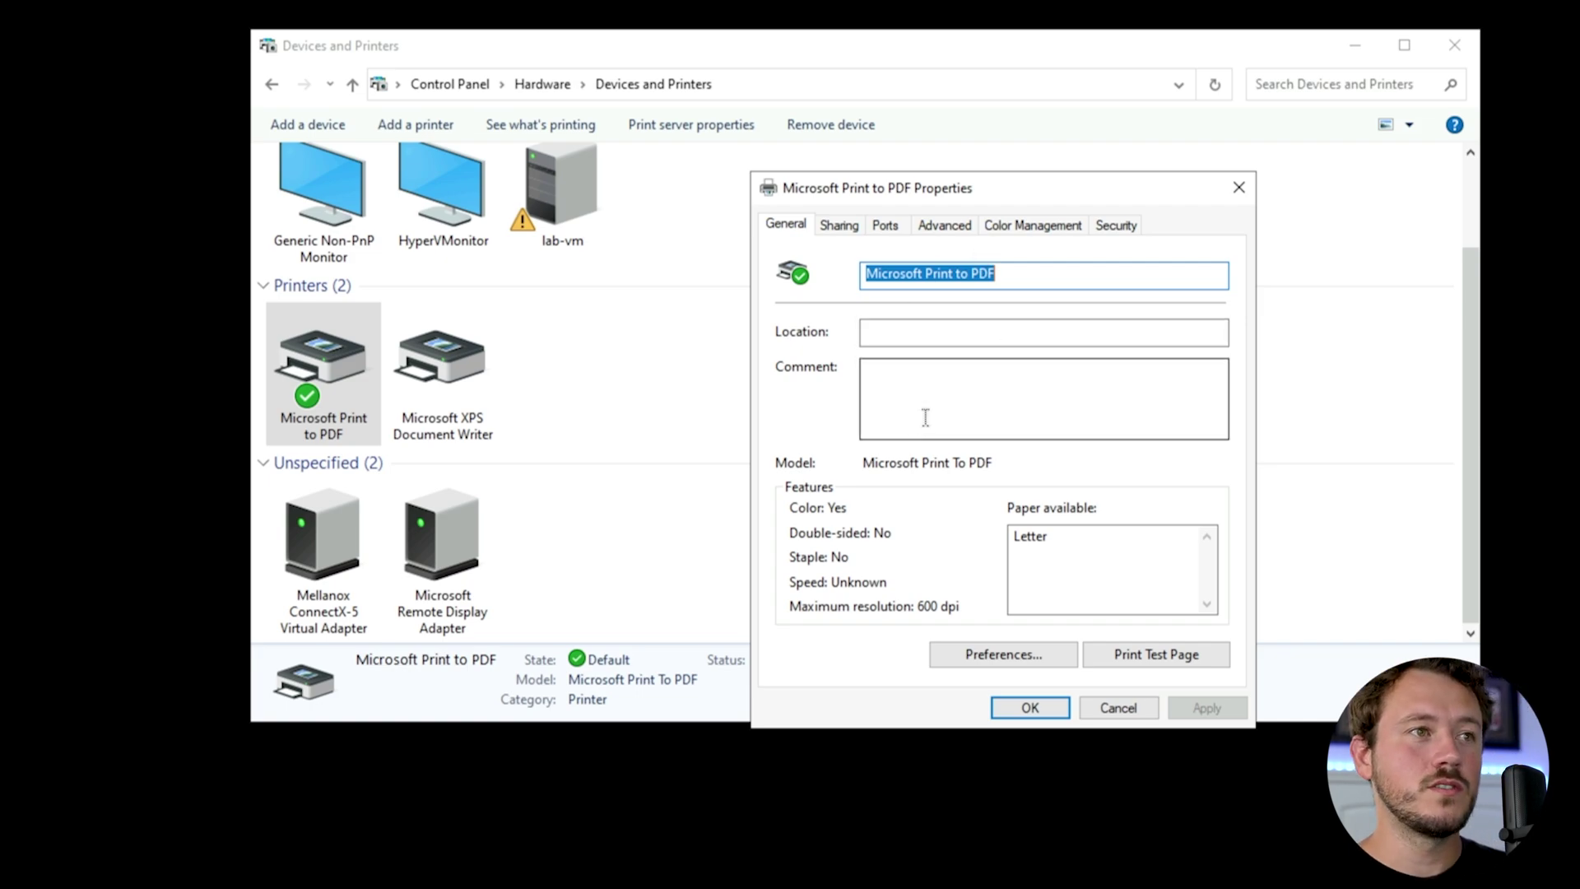
click(885, 225)
drag(854, 379, 922, 379)
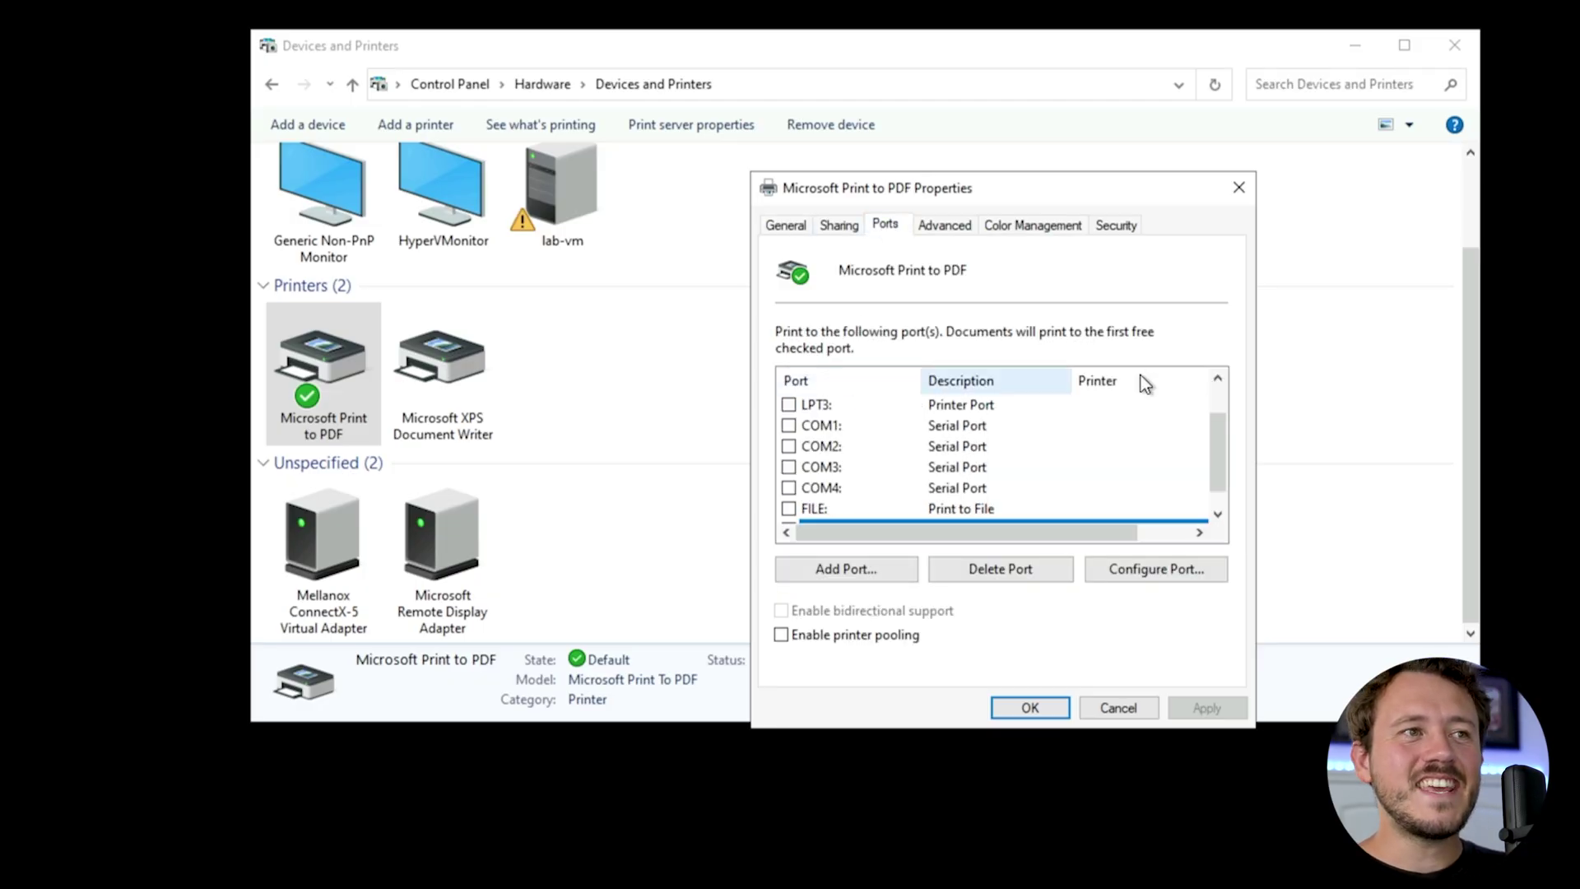
scroll(1144, 387, down, 1)
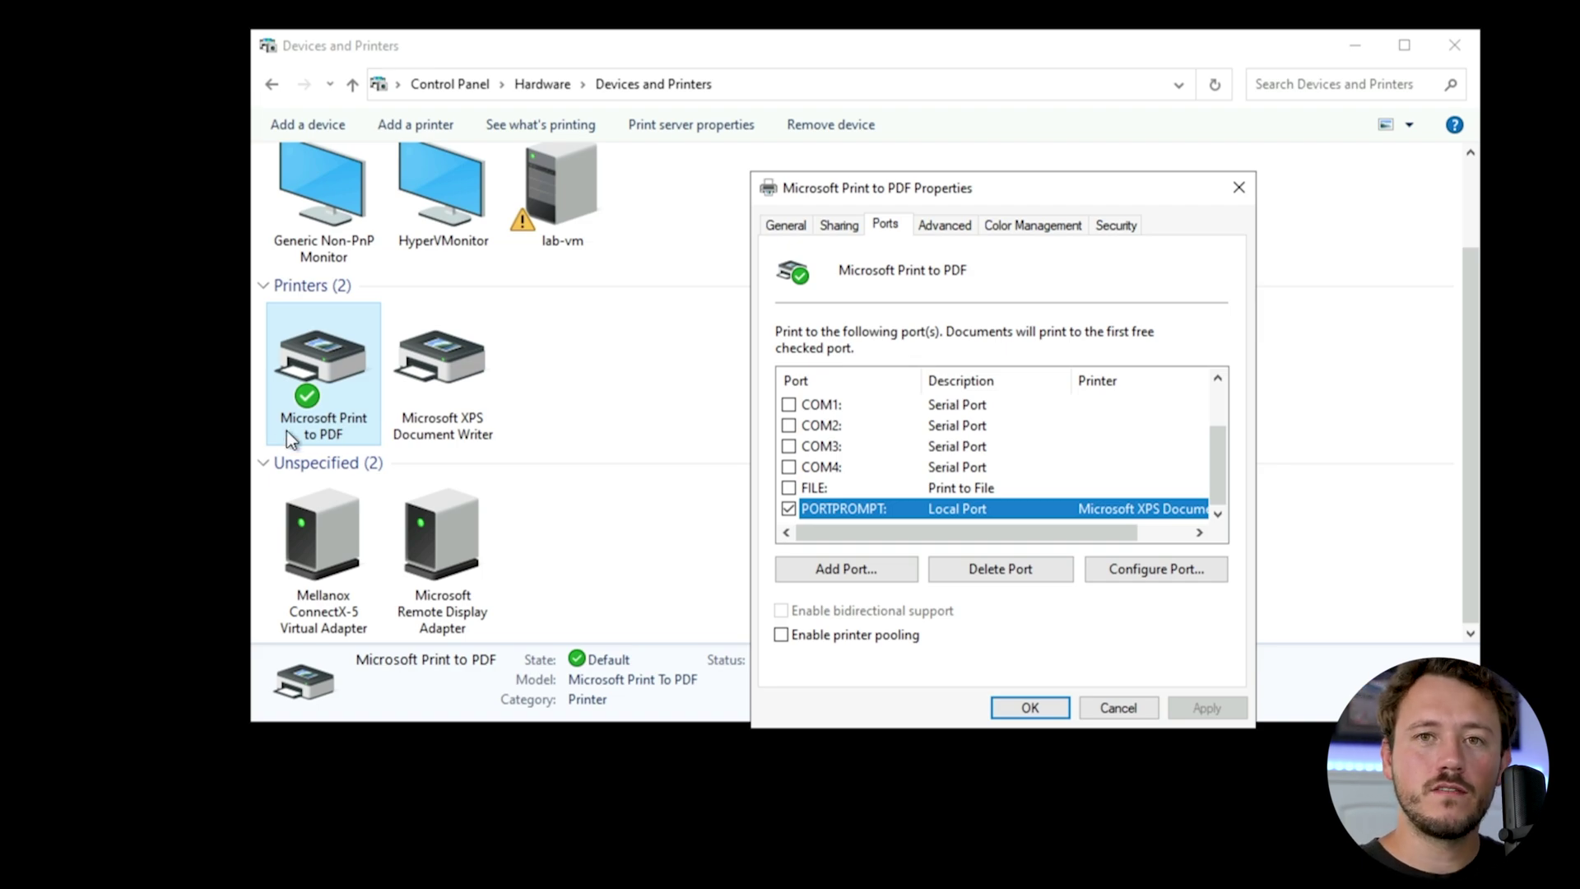
click(188, 870)
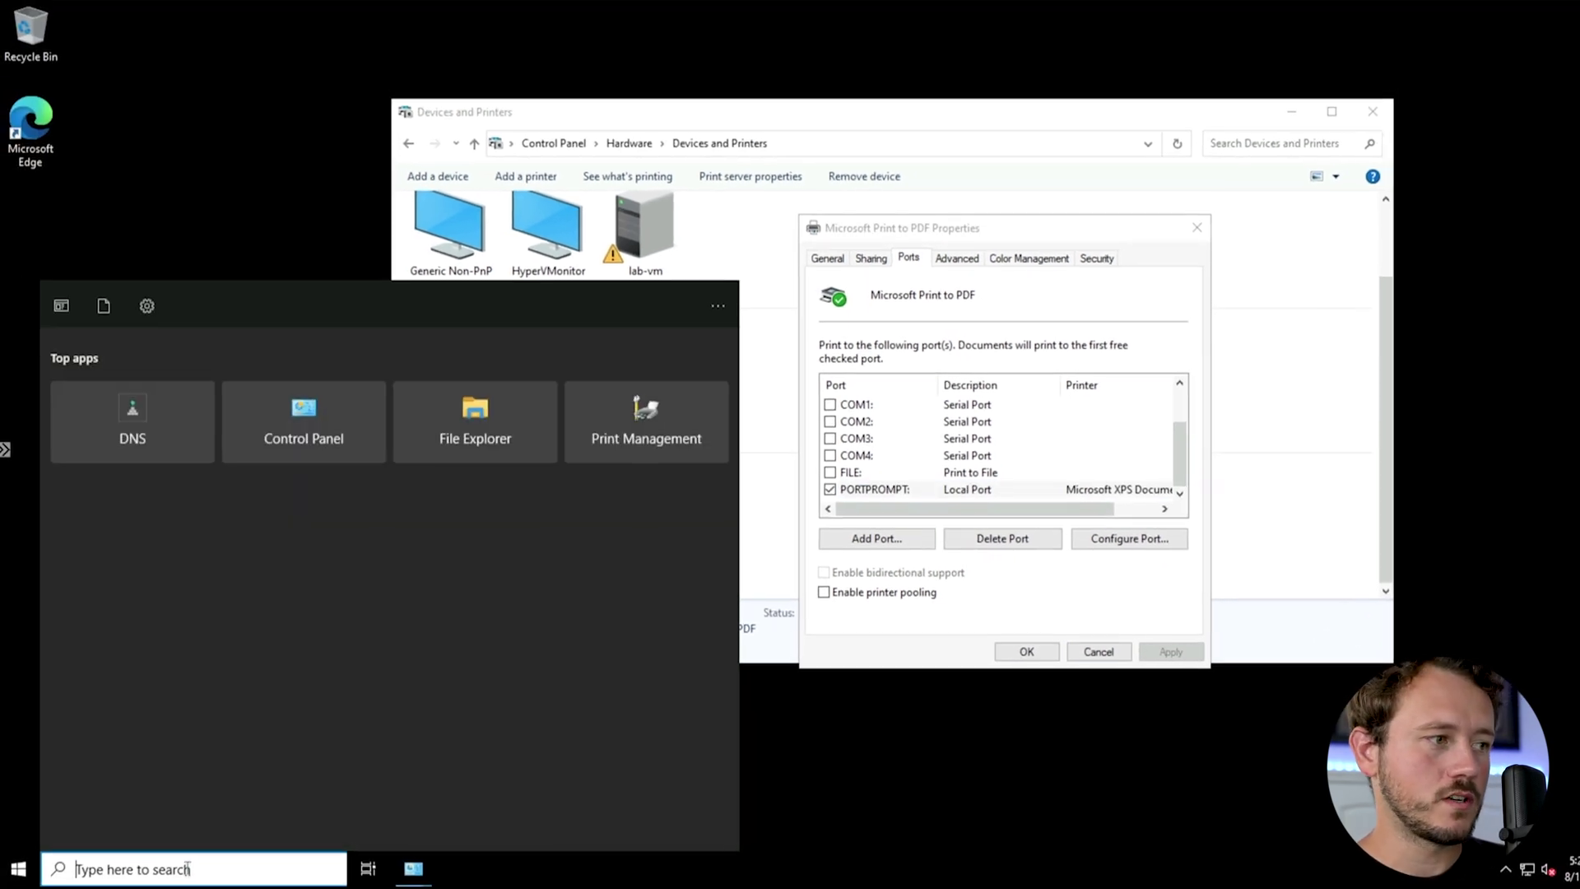
Enter \\PS01\printername in File Explorer's address bar and place the window over Devices and Printers.
key(super+e)
click(804, 207)
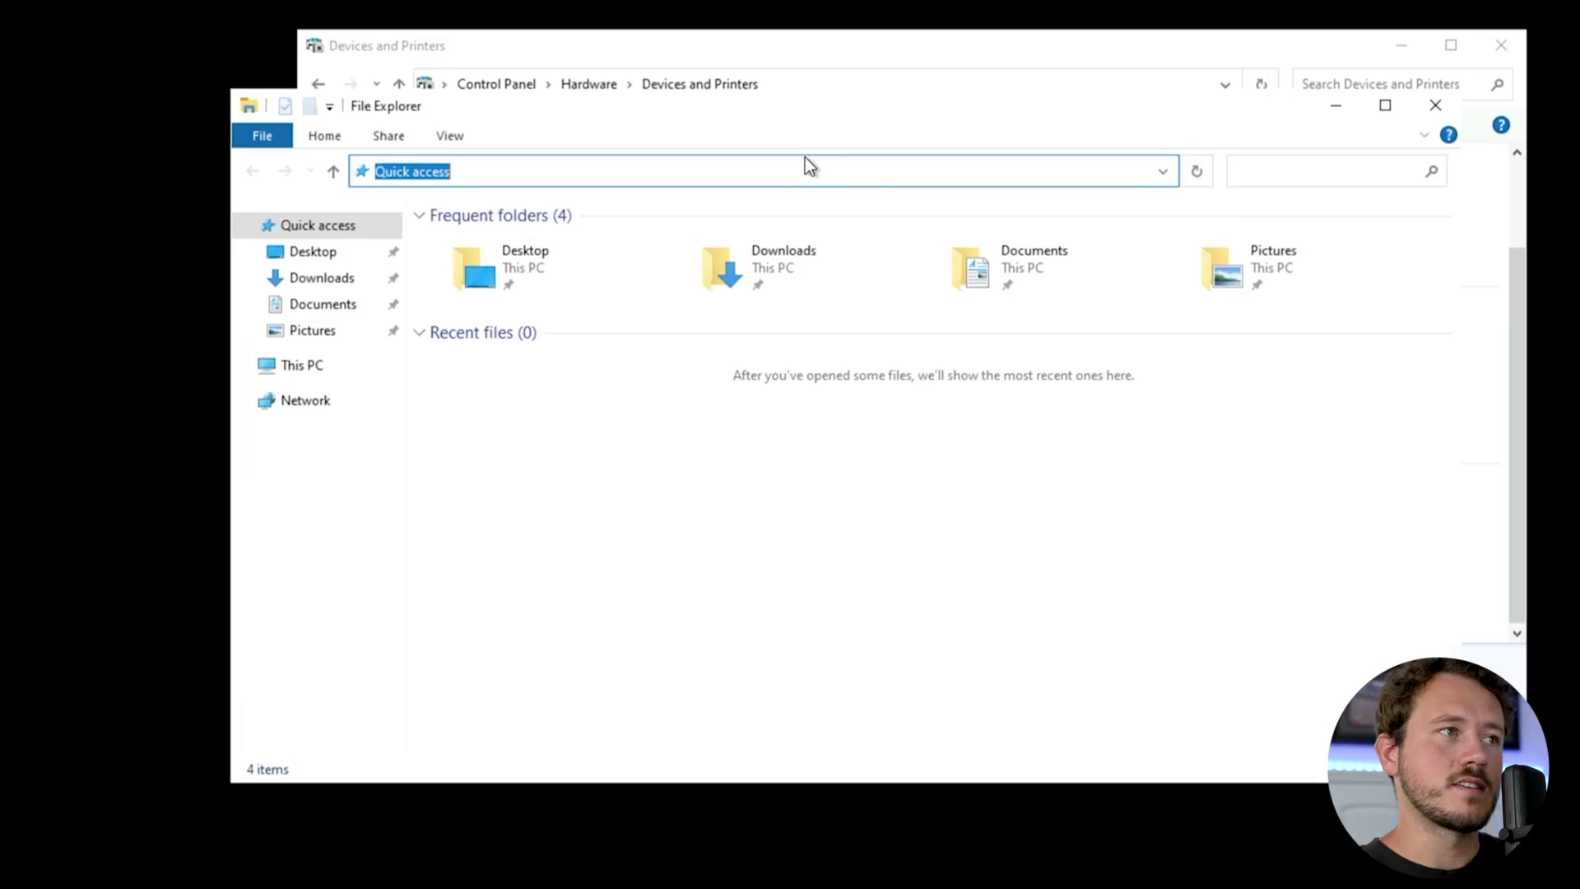
text(\\PS01)
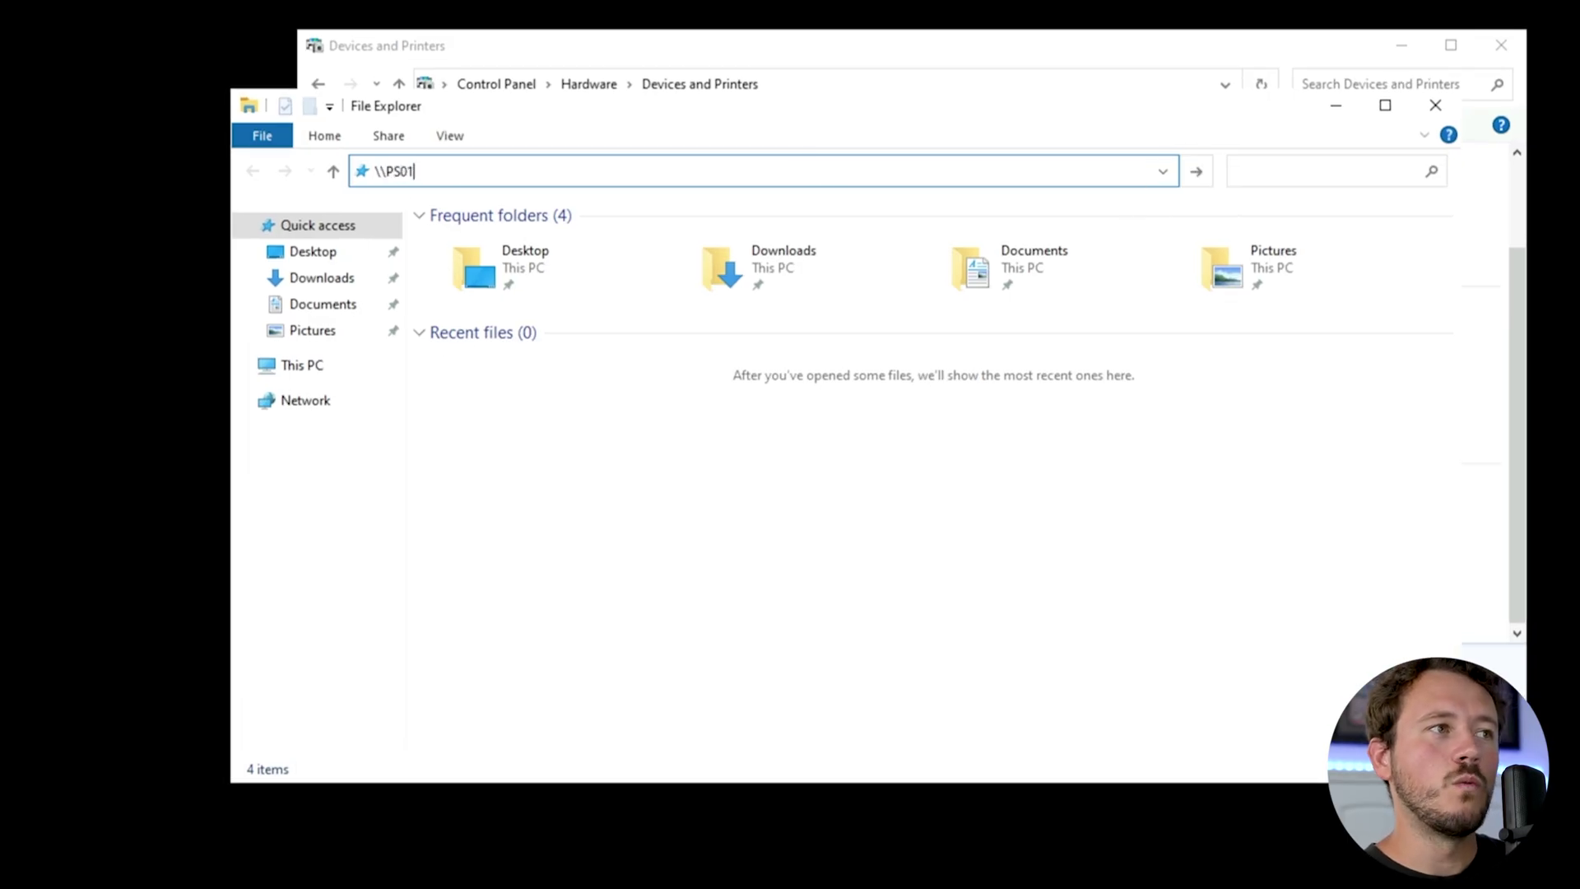
text(\printername)
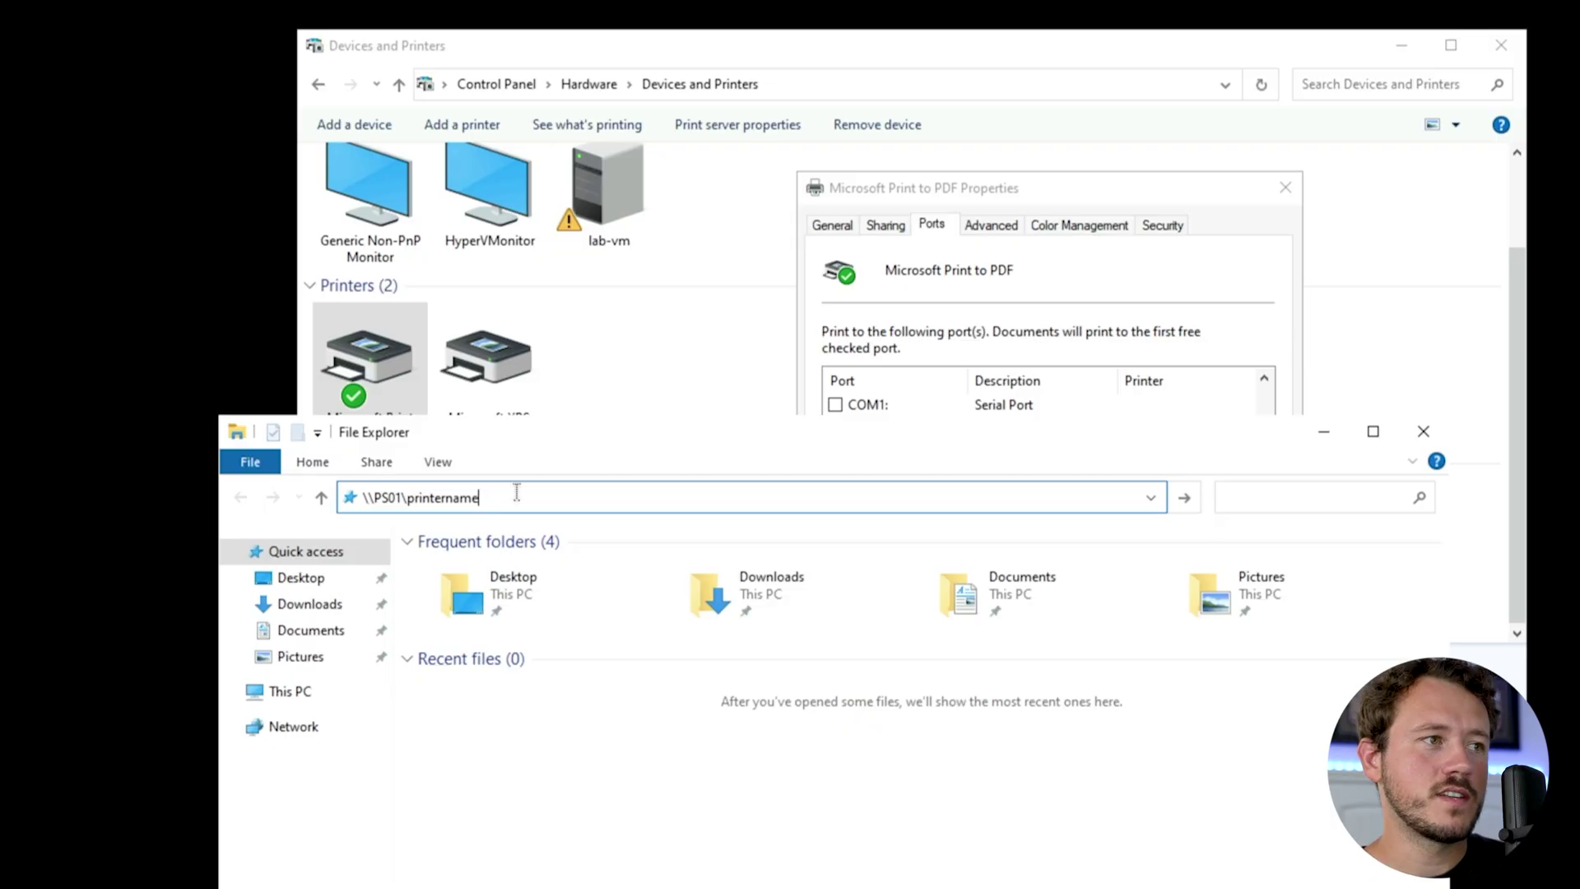
drag(413, 502, 362, 499)
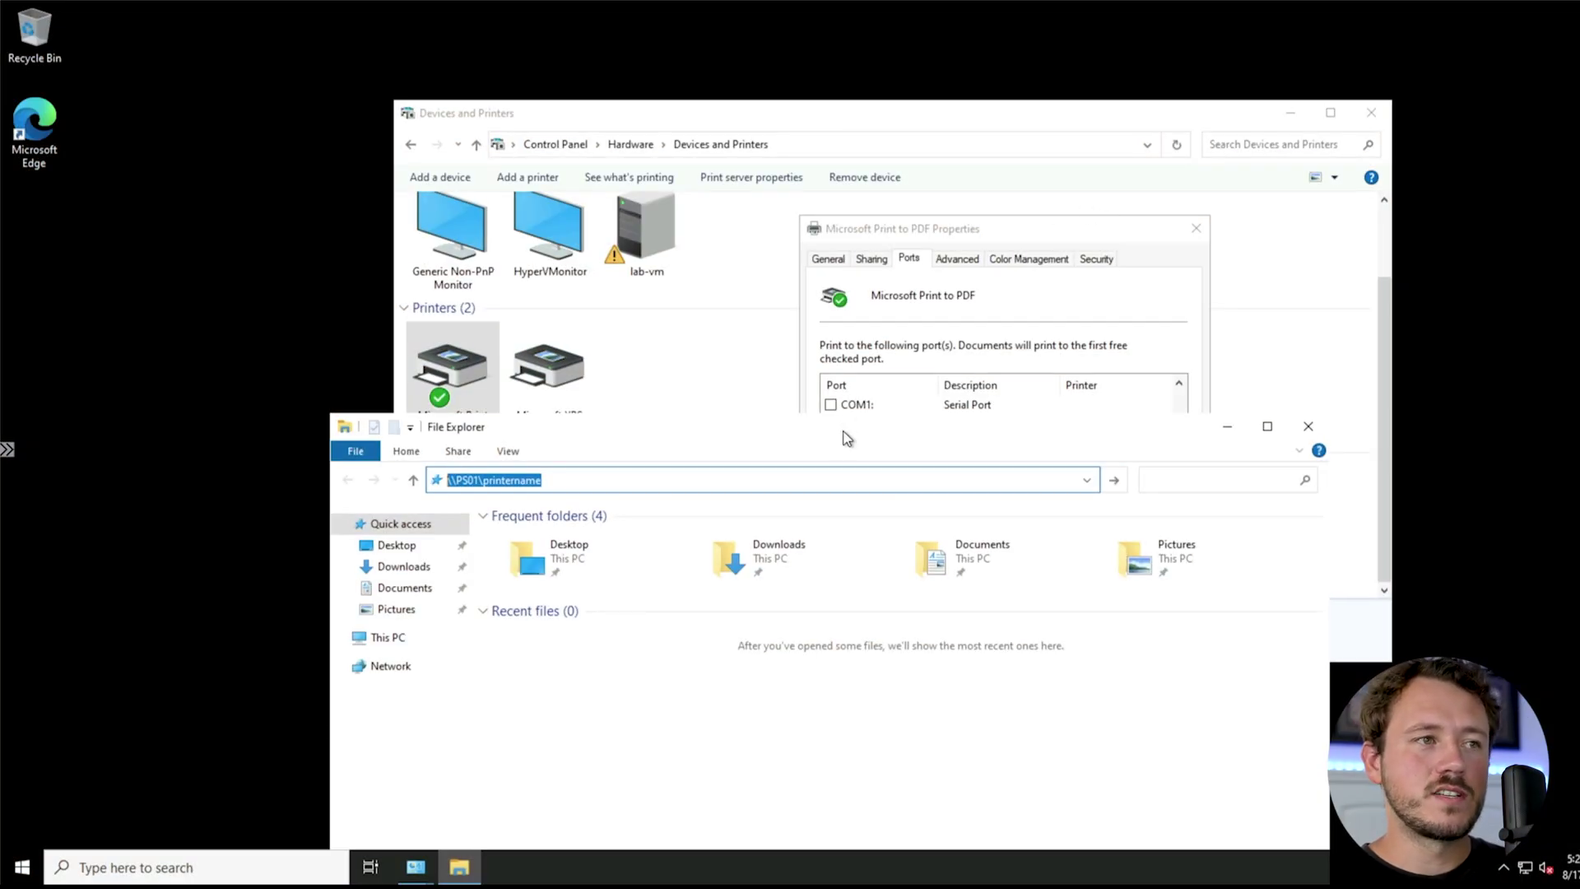
drag(847, 438, 862, 217)
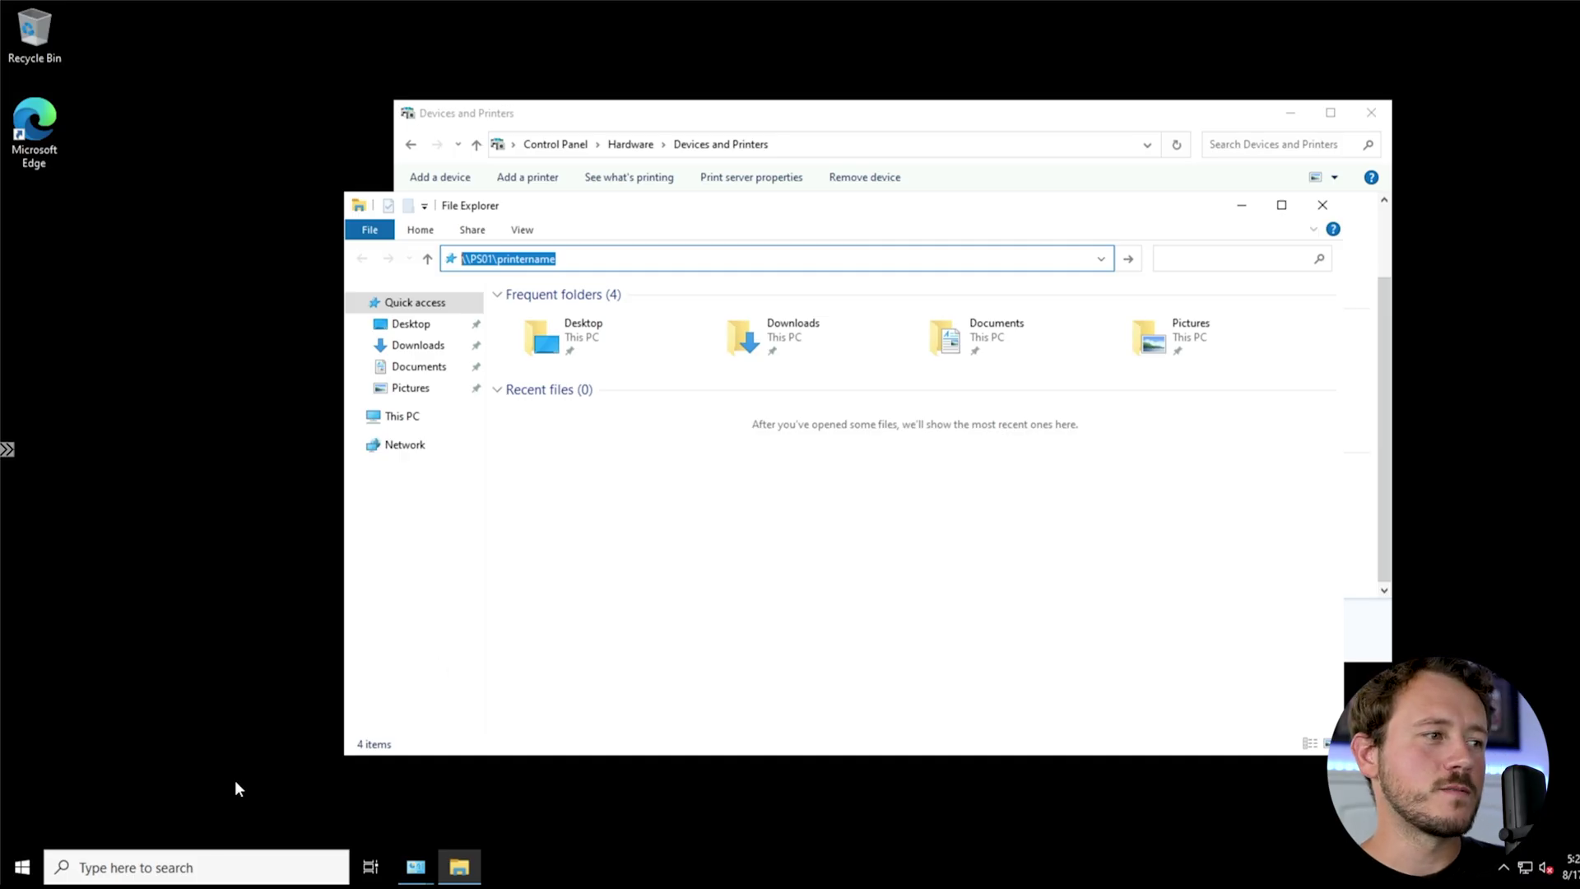
click(194, 866)
Launch Device Manager and start Update driver for Communications Port (COM2).
text(device)
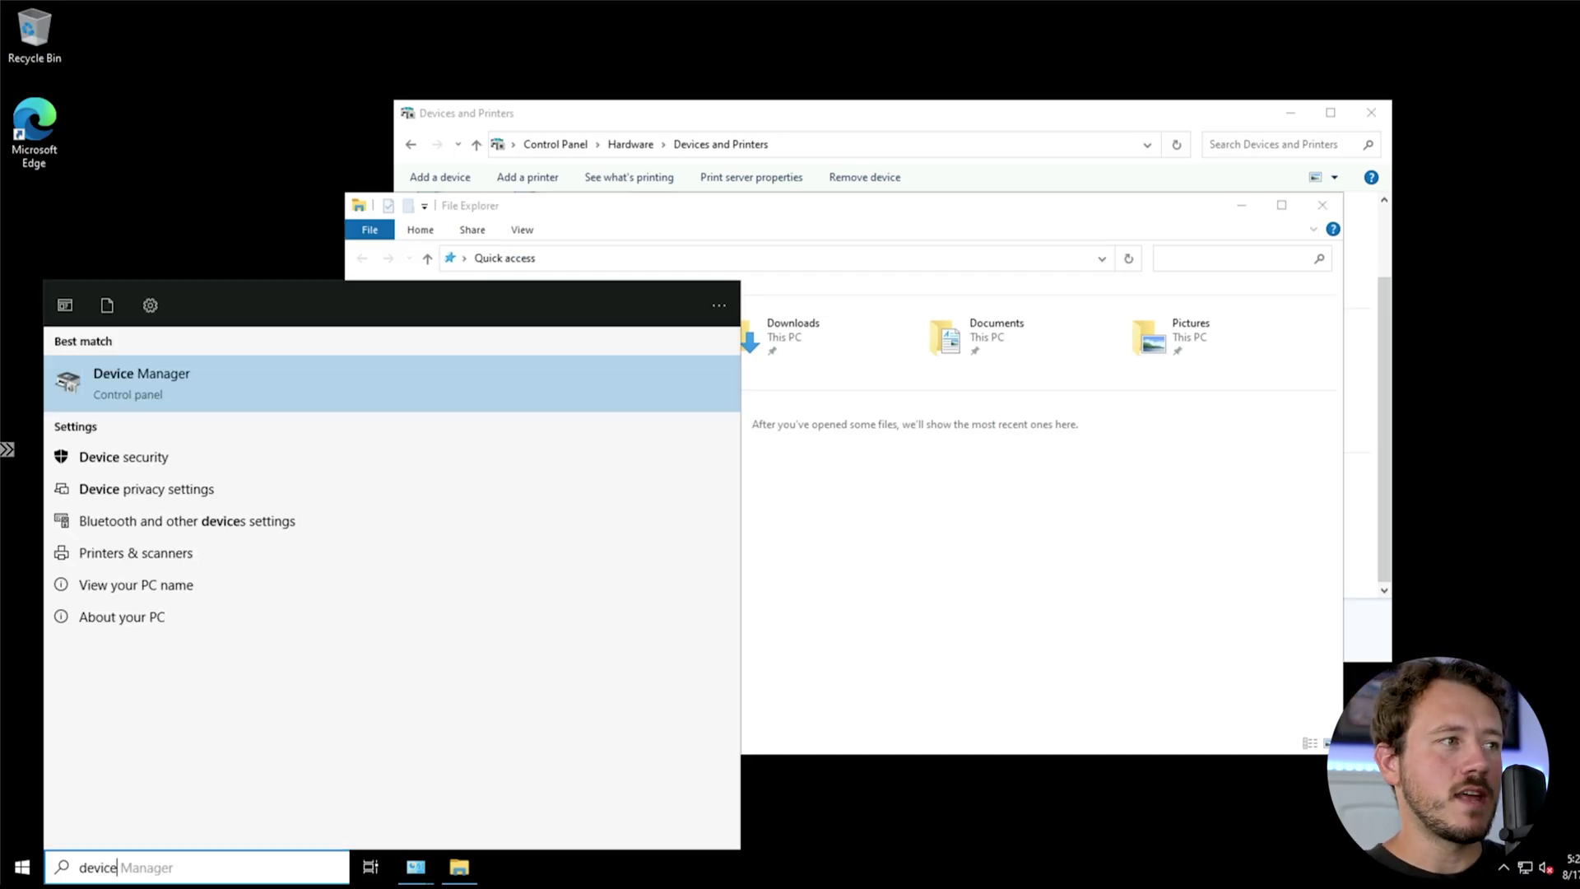
key(Return)
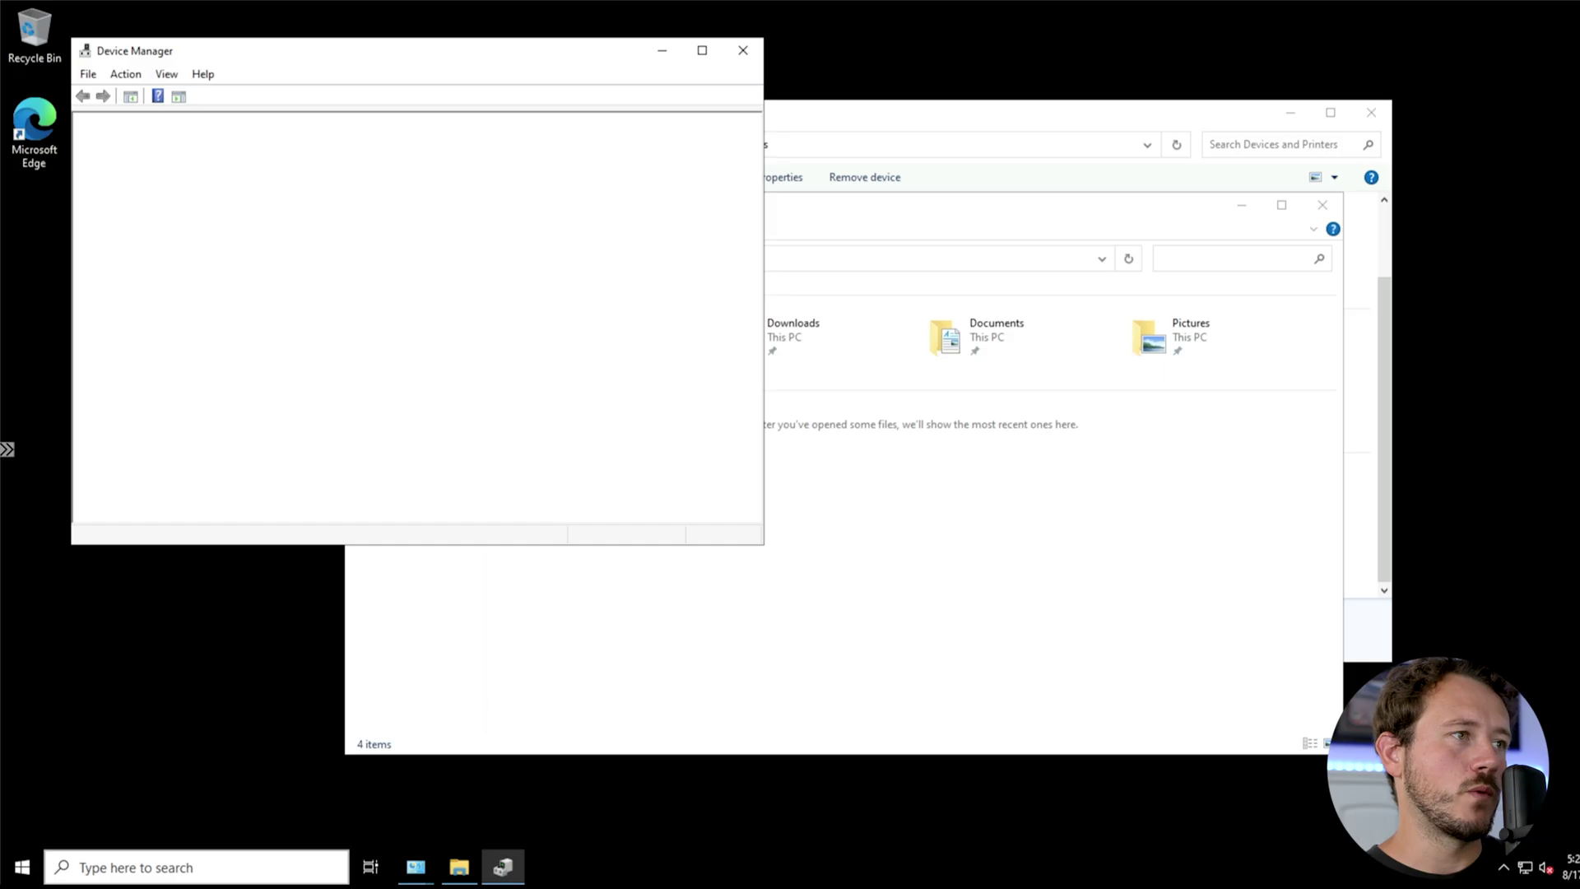
drag(378, 60, 767, 179)
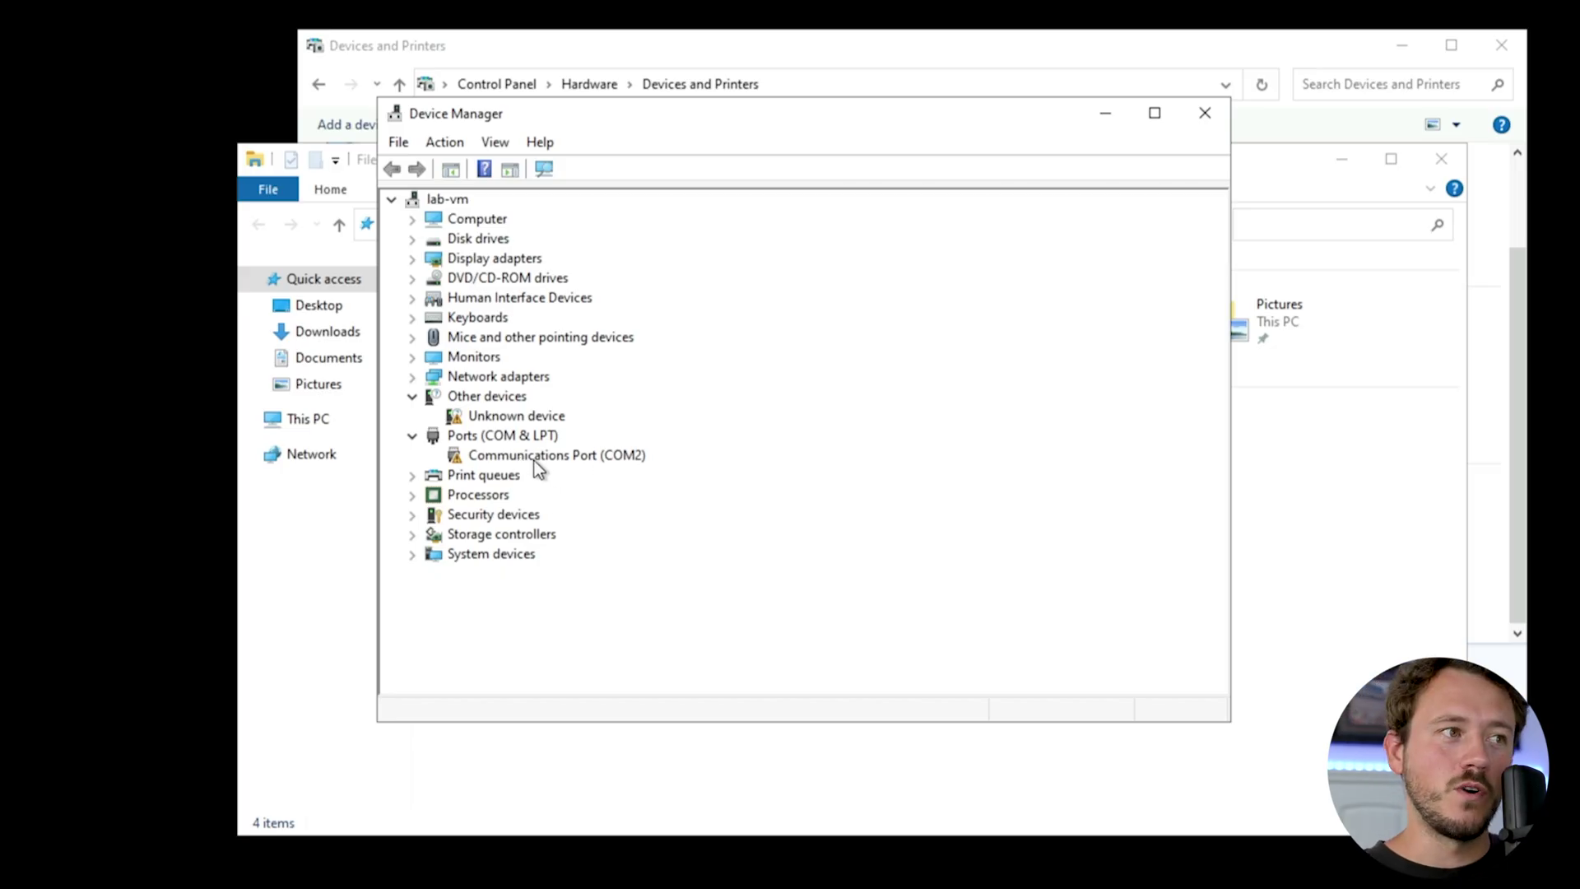
right_click(537, 457)
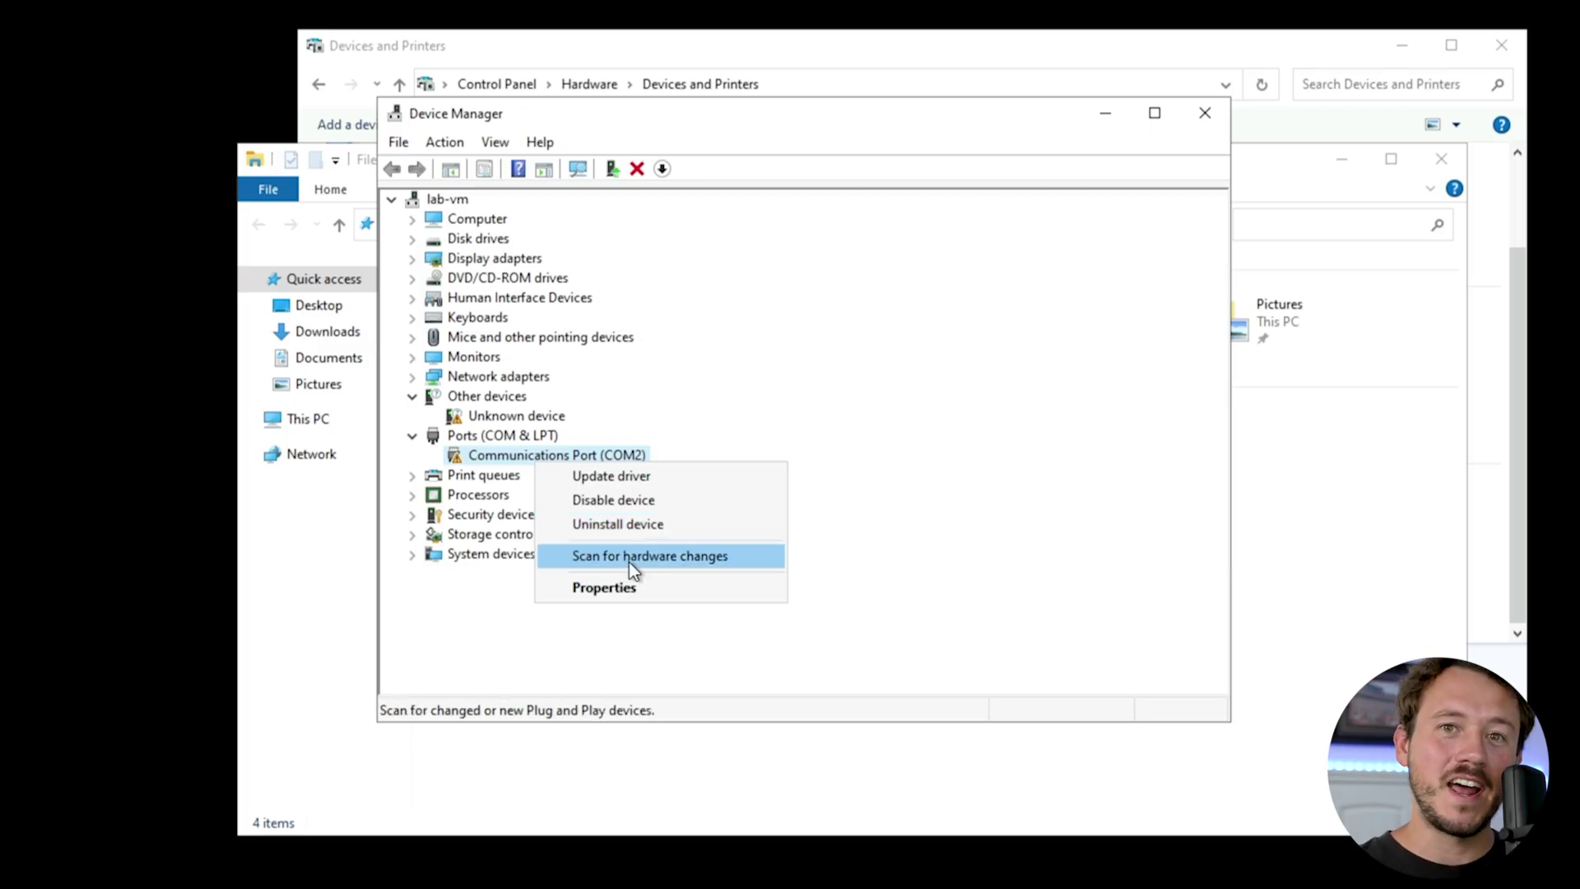
click(645, 484)
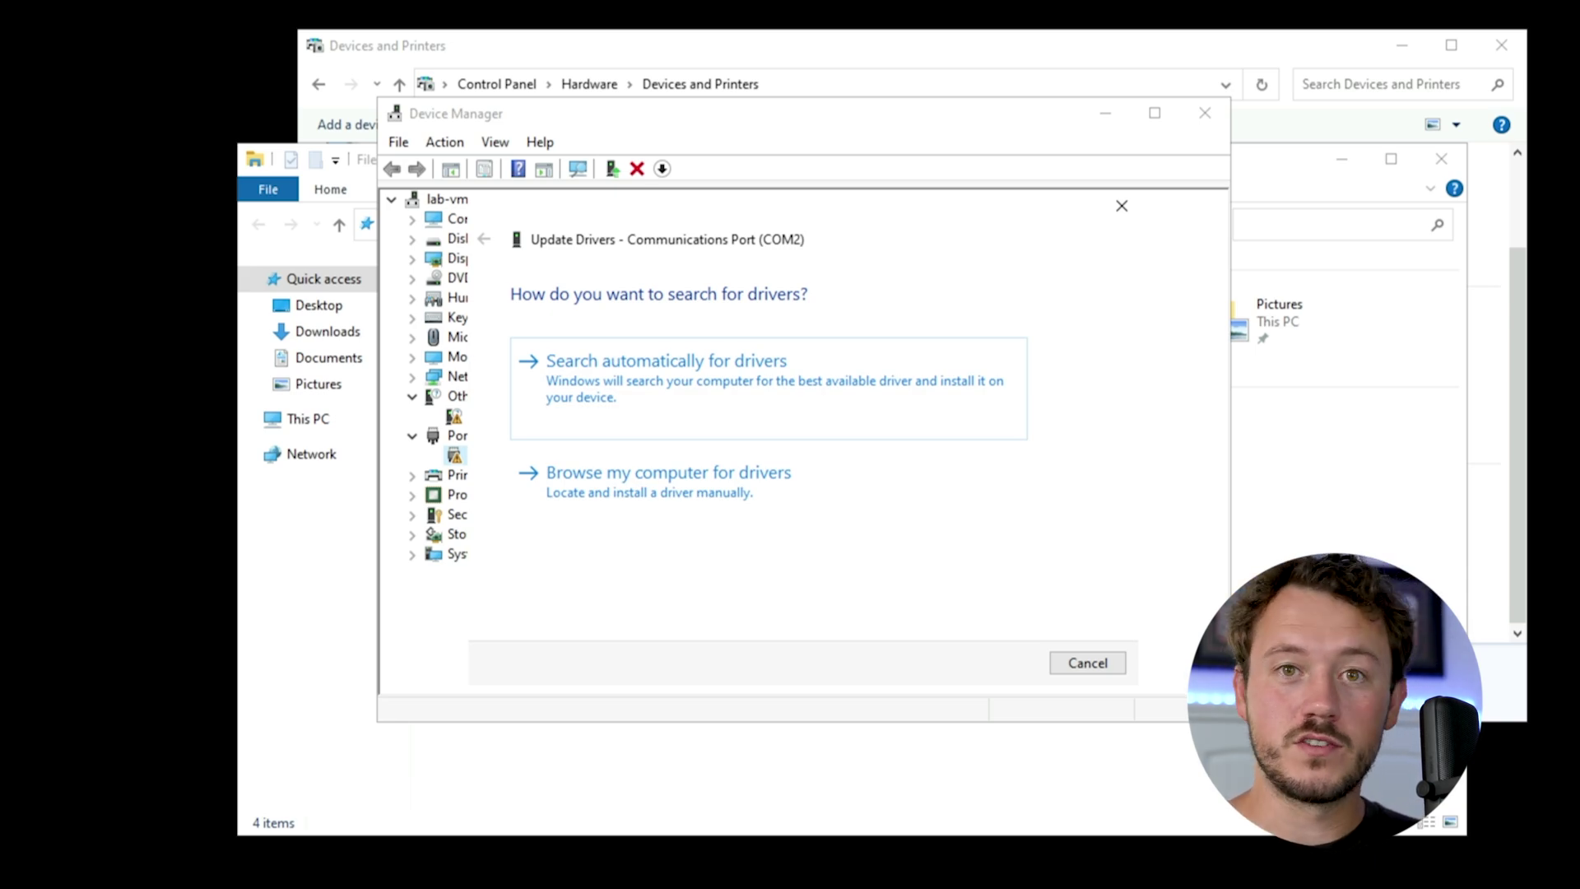
Close the driver wizard and rescan COM2 for hardware changes.
click(1123, 207)
right_click(589, 461)
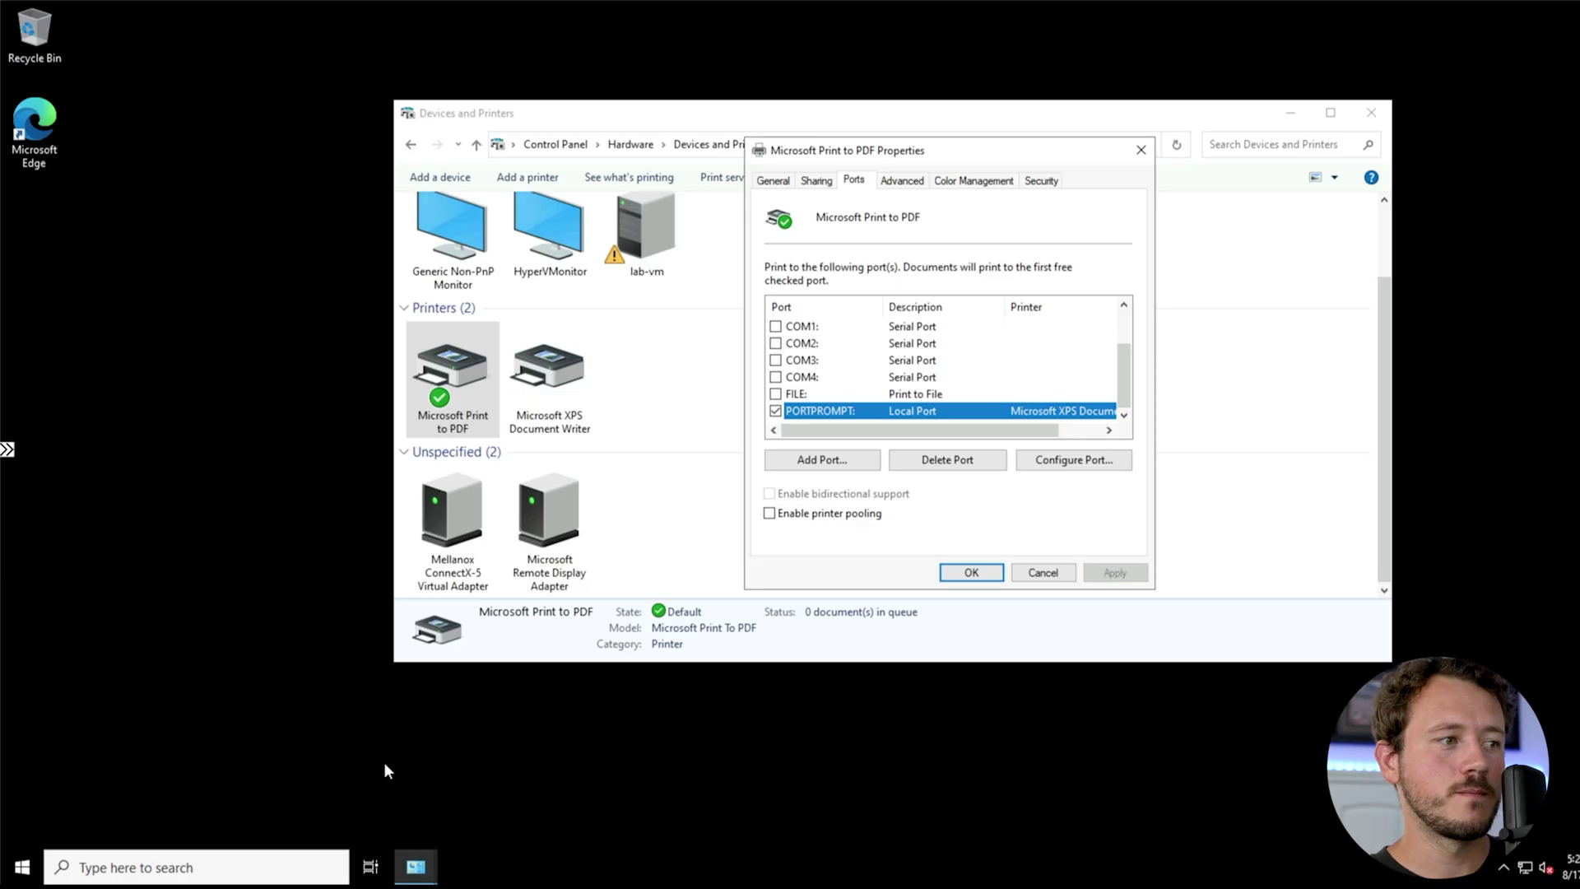
Ping 192.168.1.123 from an administrator Command Prompt, then launch Microsoft Edge.
click(263, 872)
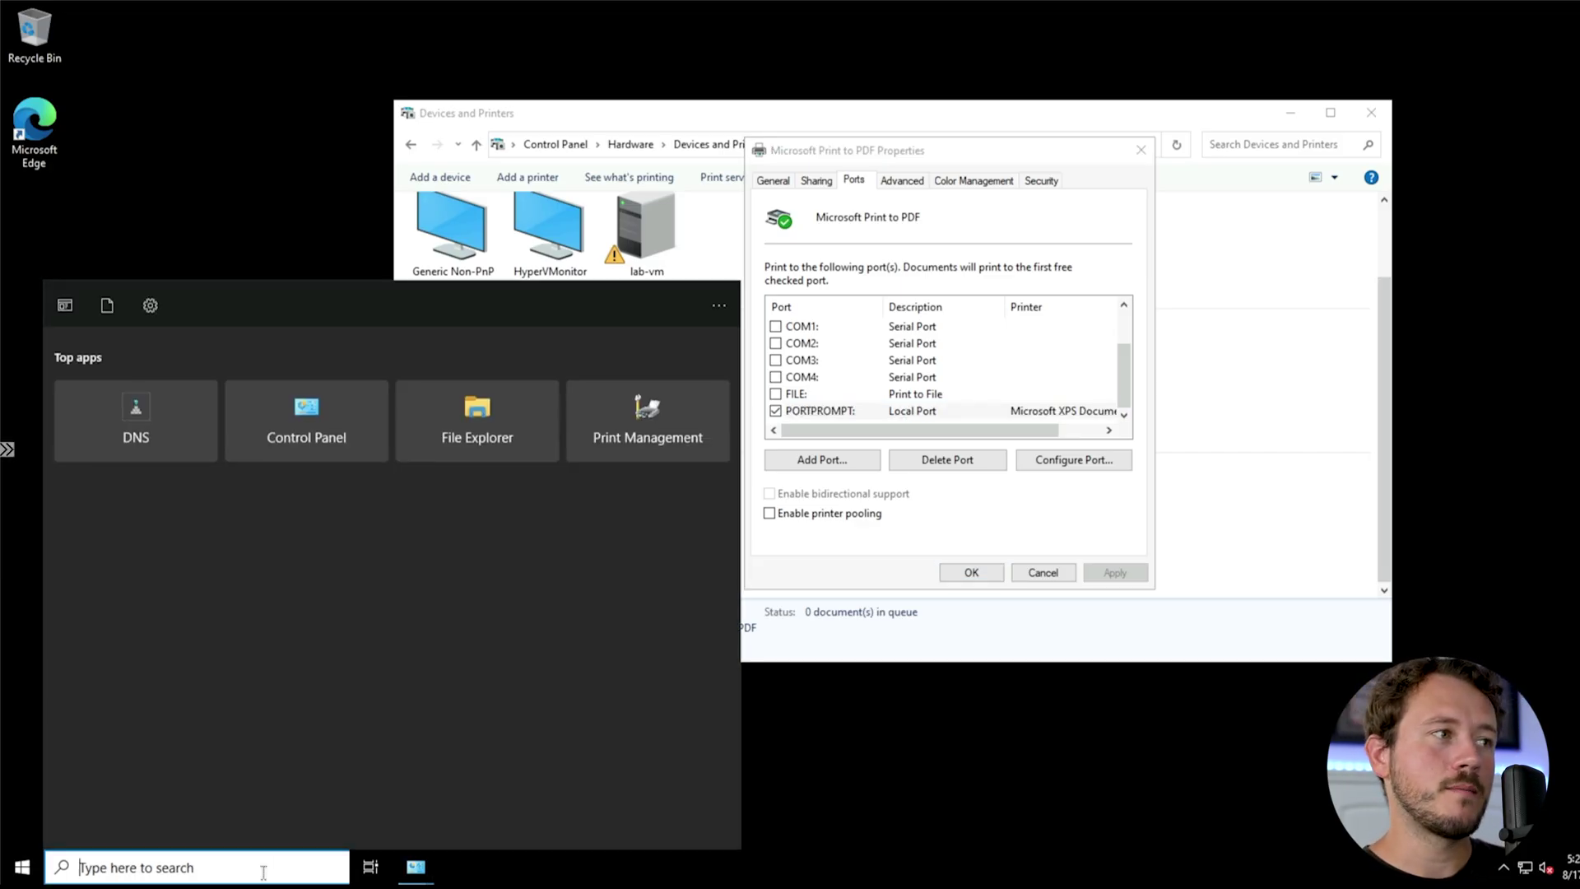
text(cmd)
key(ctrl+shift+Return)
text(ping )
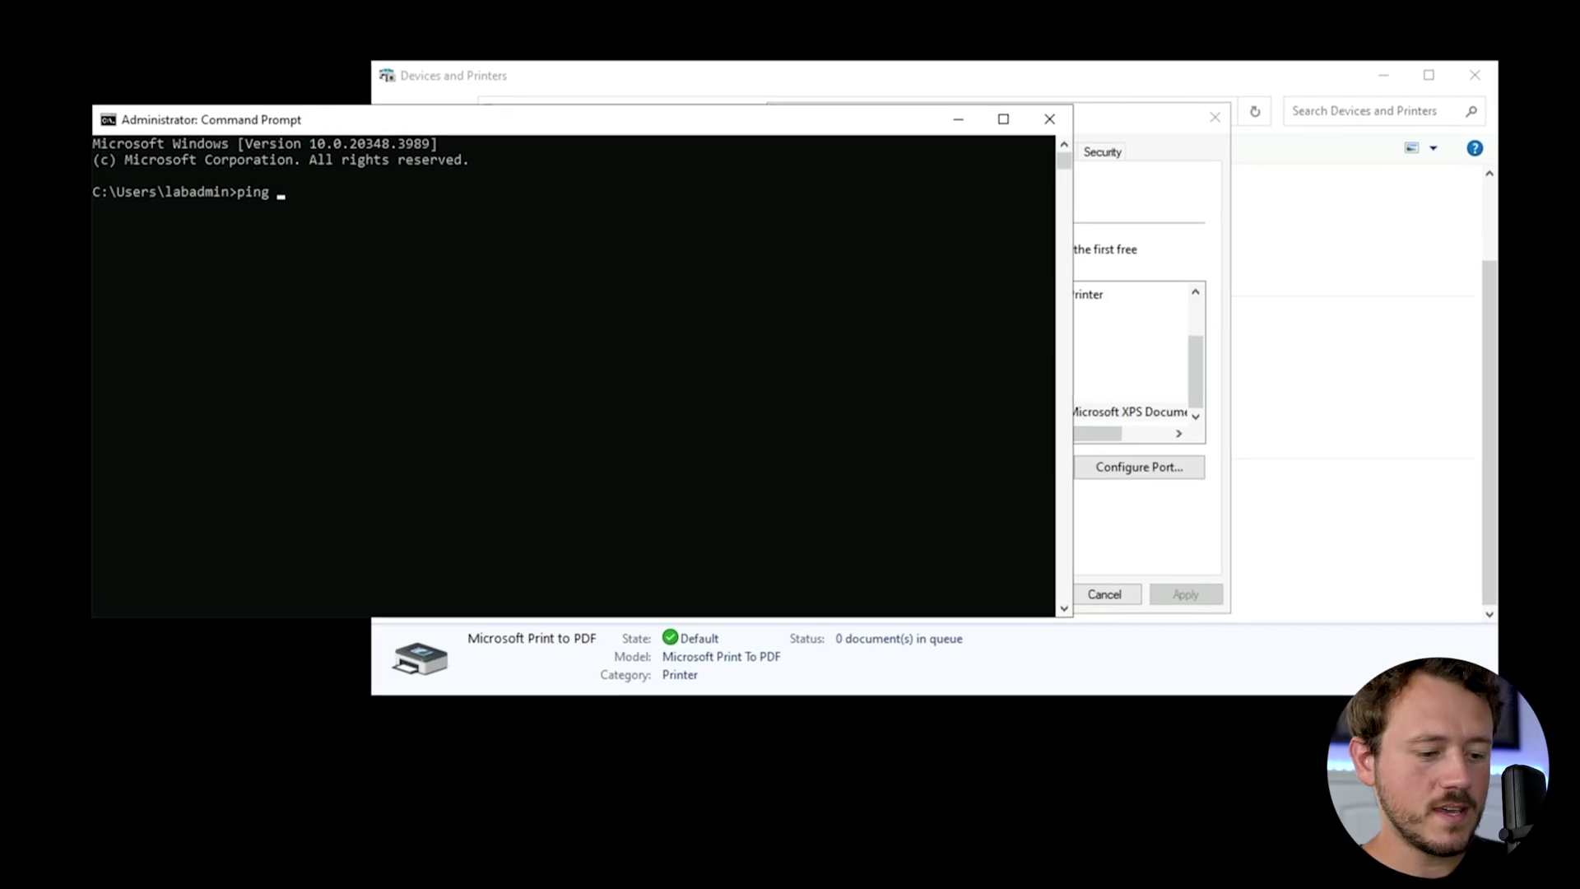
text(192.168.)
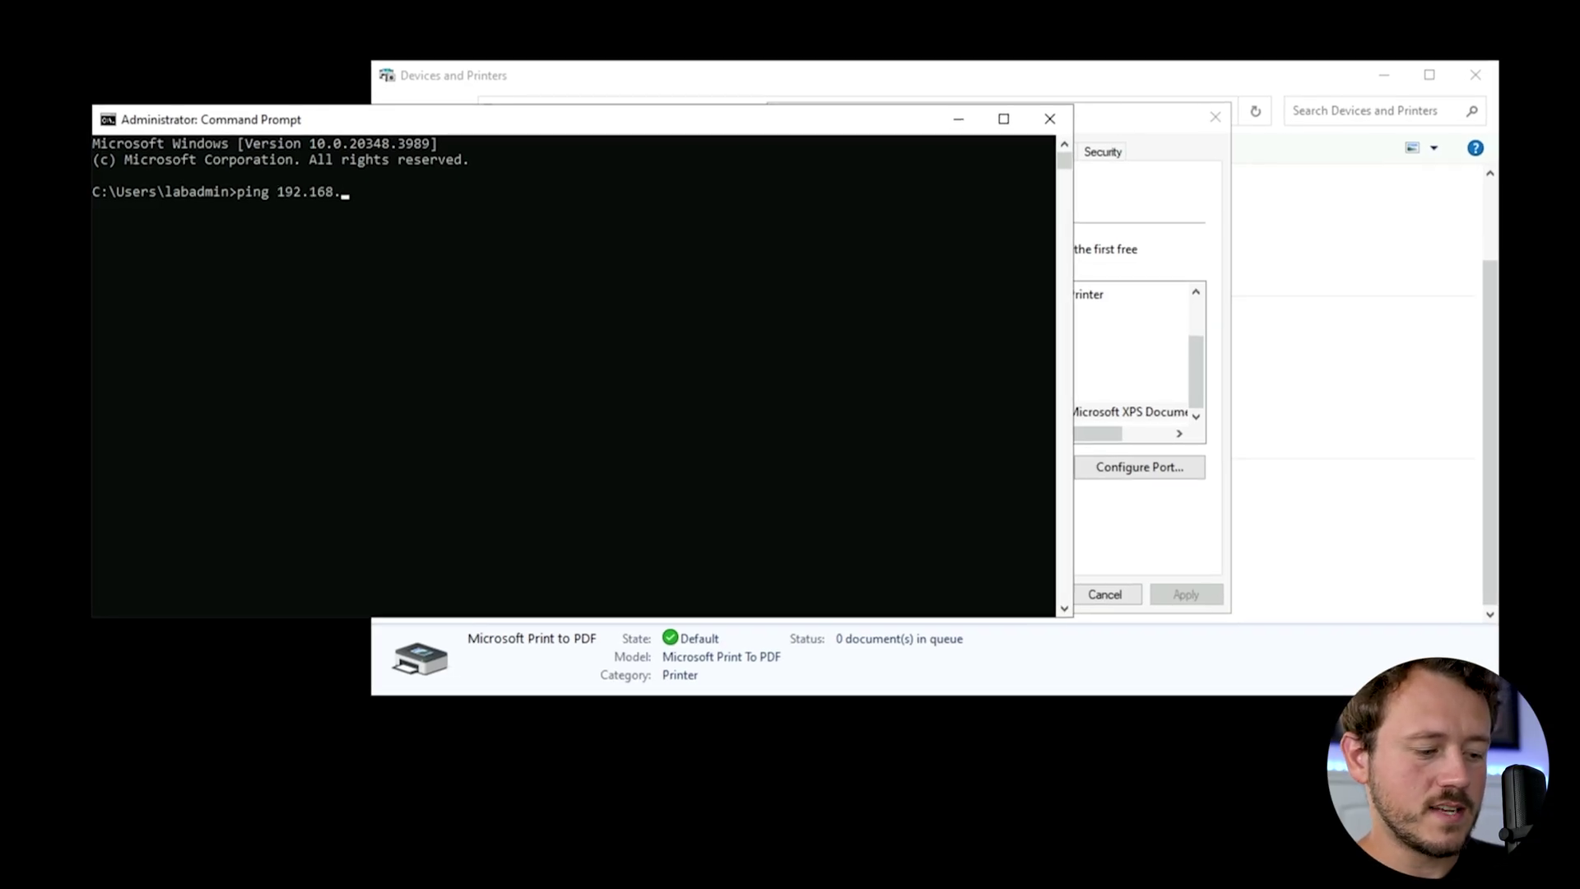
text(1.123)
key(Return)
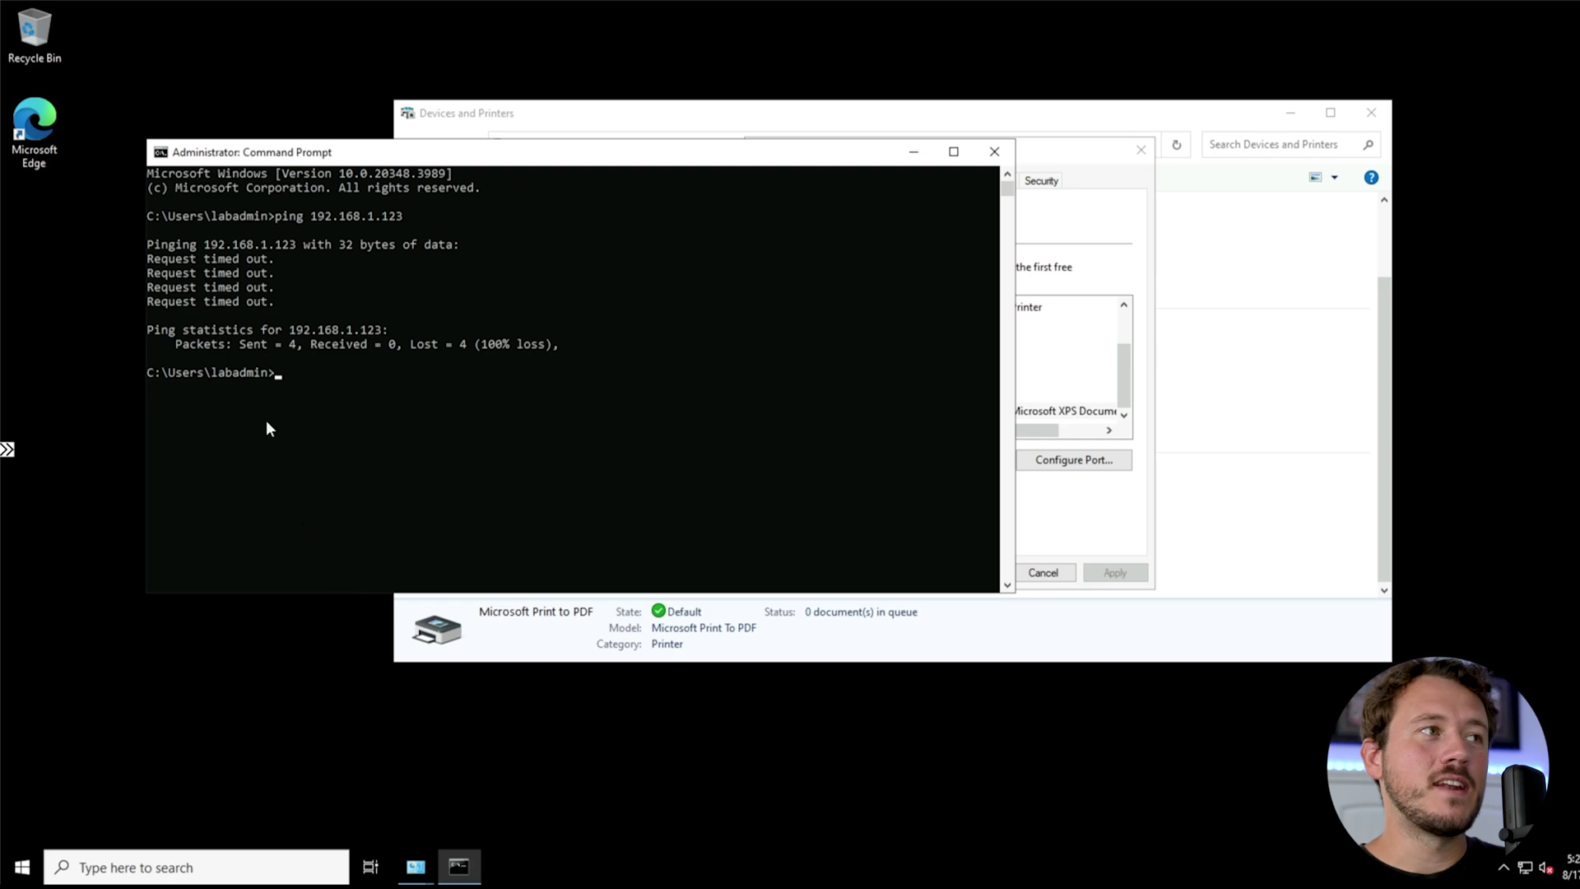
double_click(36, 125)
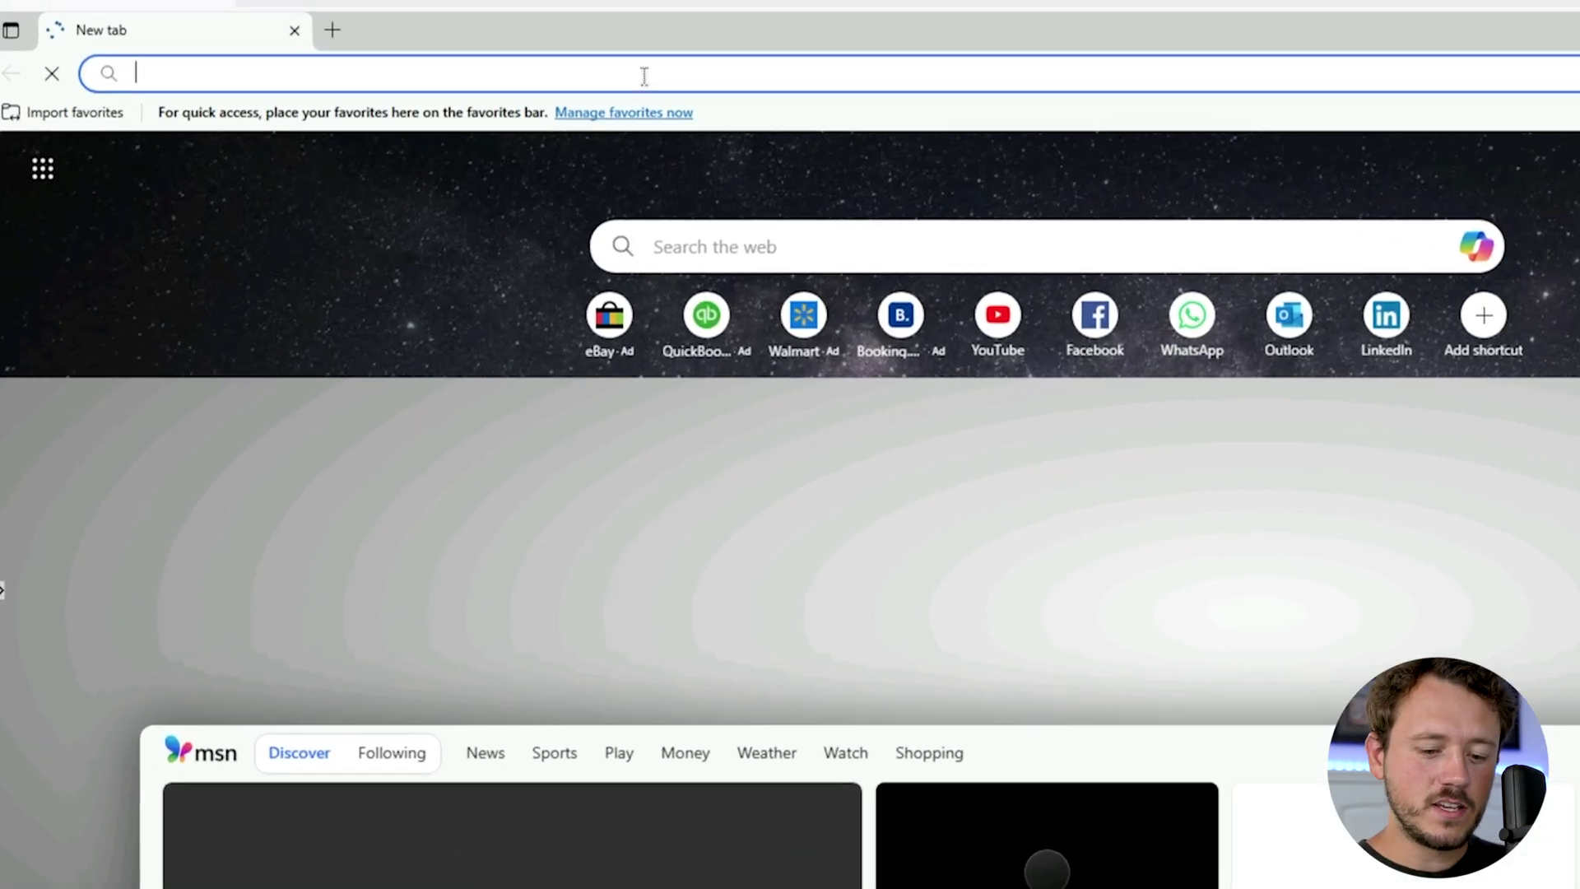
Enter 192.168.1.123 in Edge's address bar, fixing the typo, and select the address.
click(503, 48)
text(192.16)
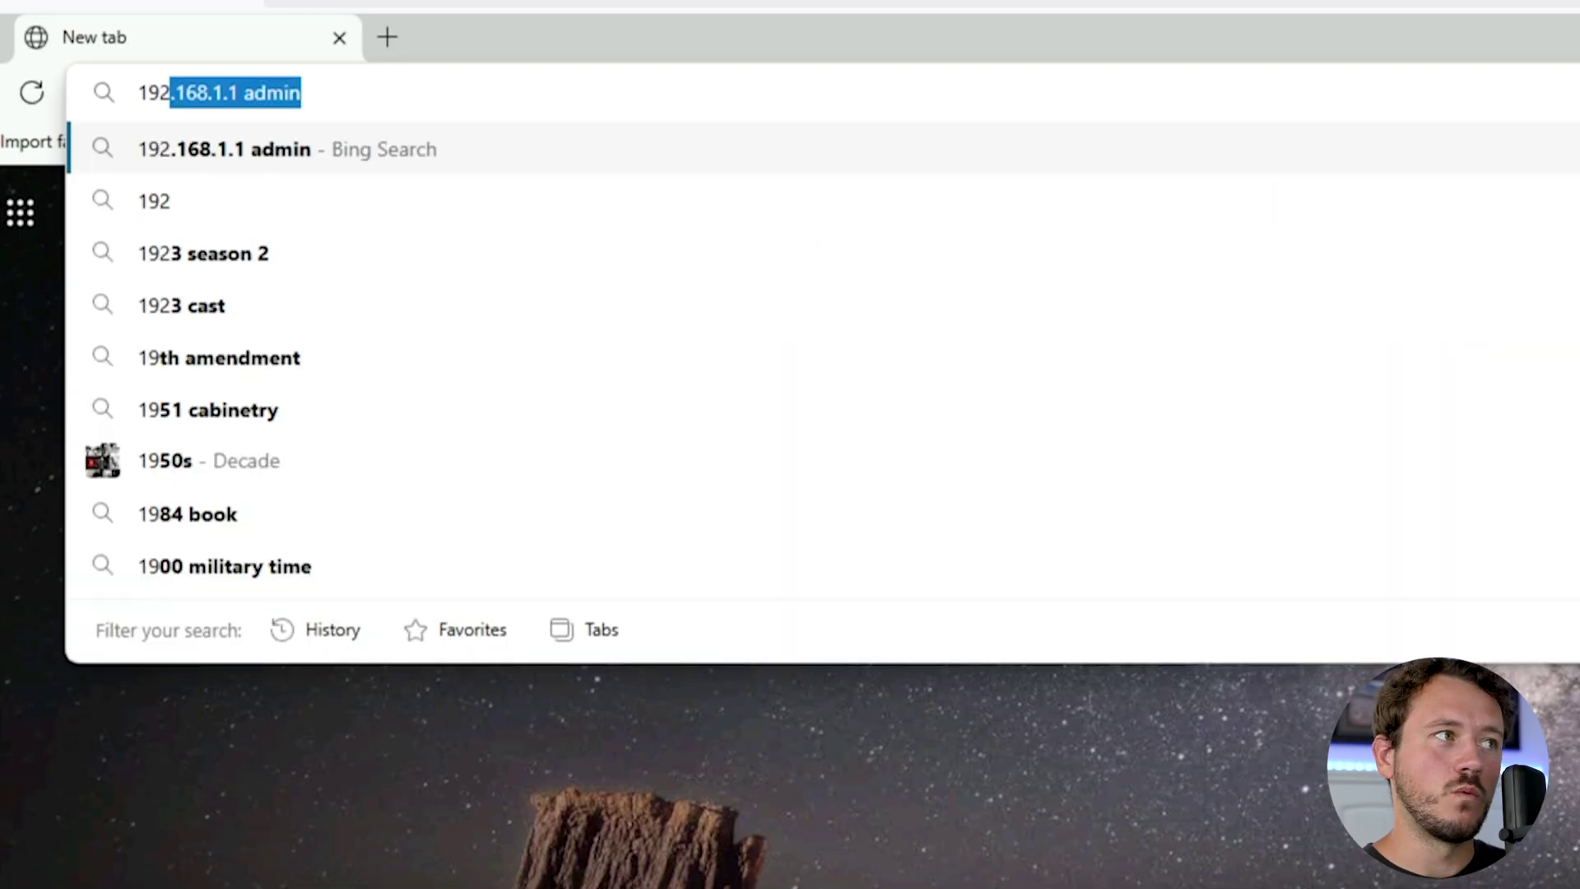
text(/1)
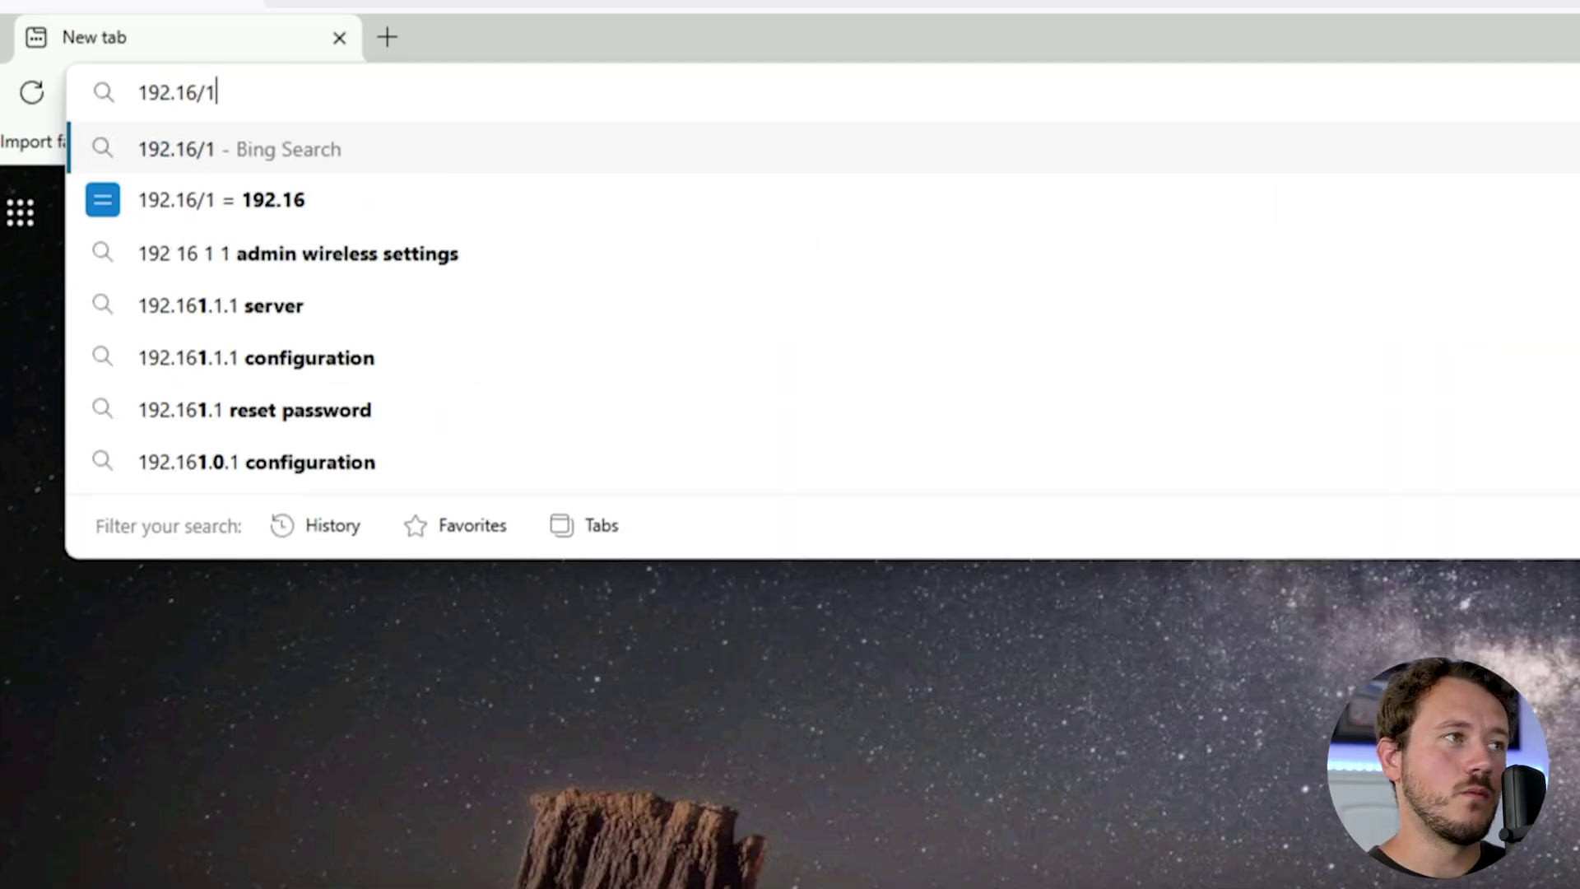
key(BackSpace)
key(BackSpace)
text(8.1.123)
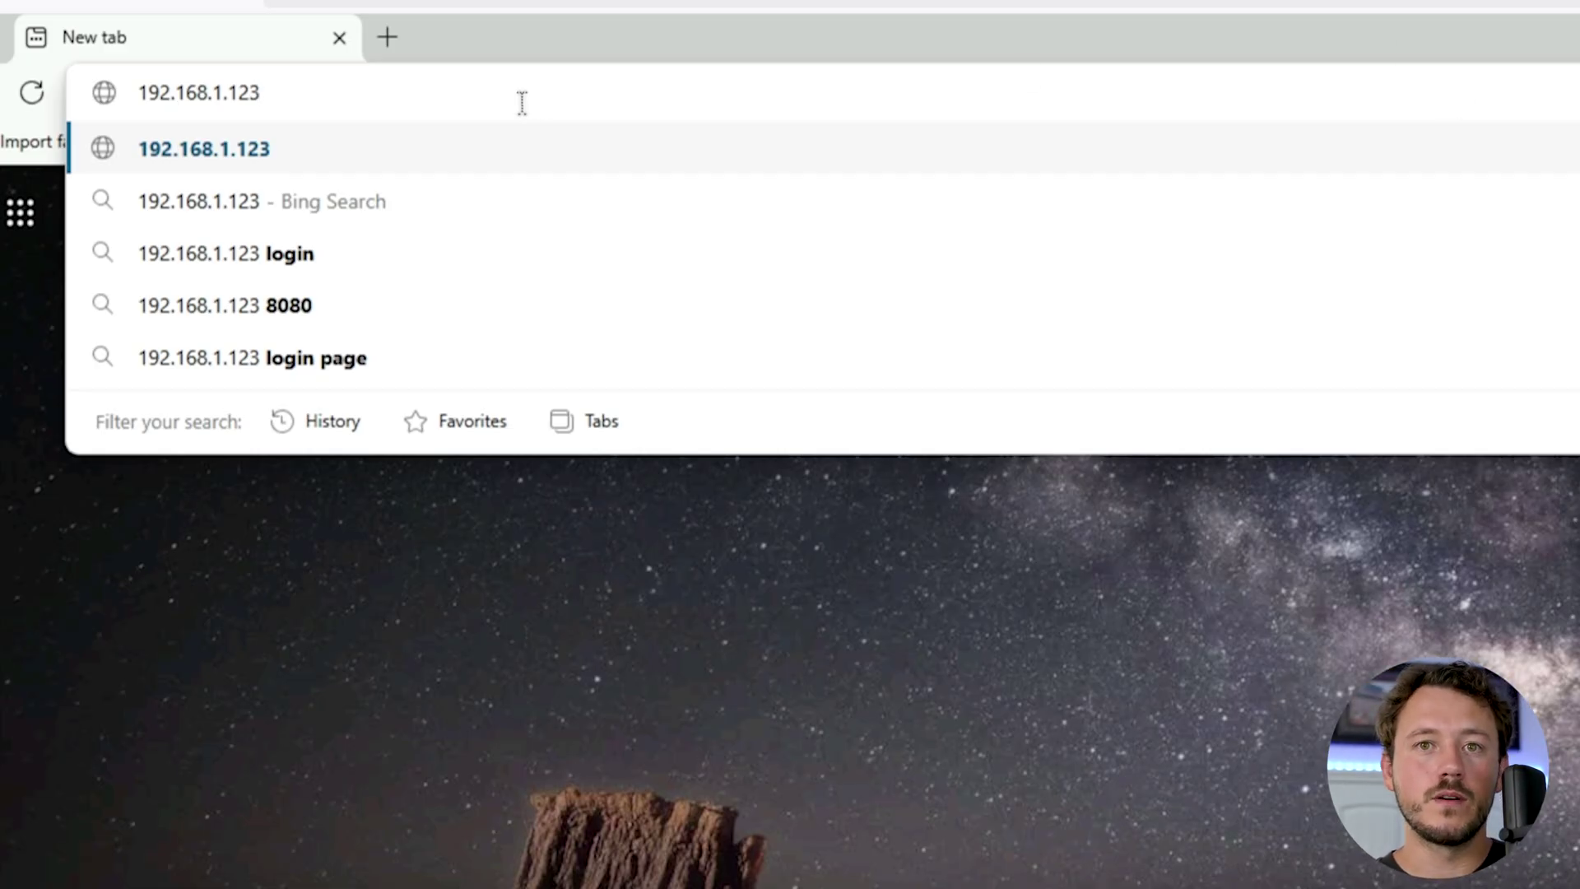
drag(325, 97, 123, 109)
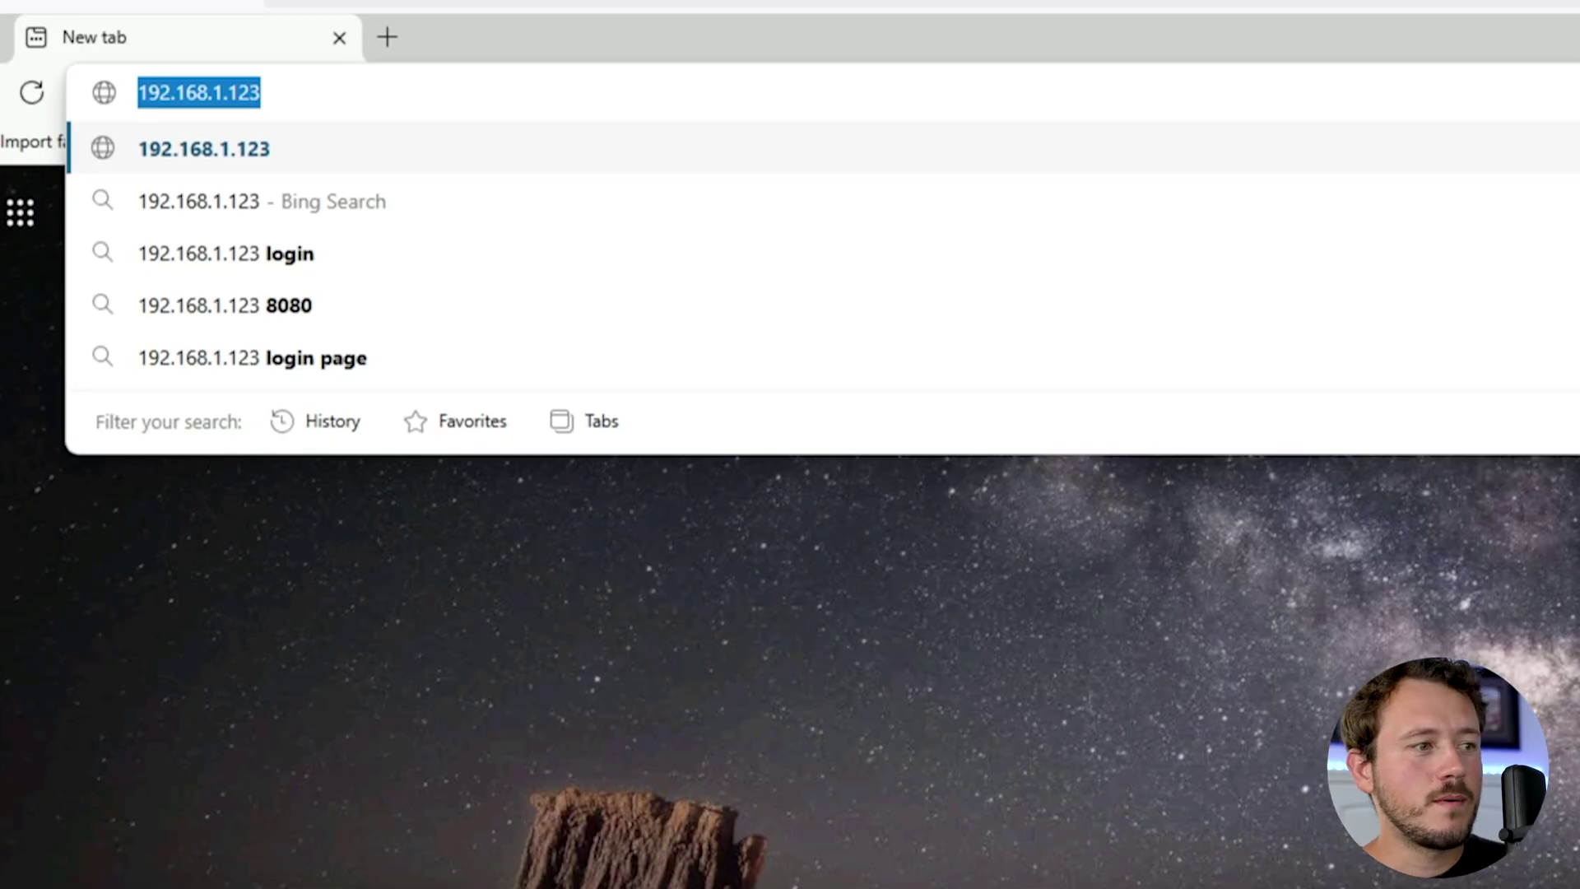
Run ipconfig /all and highlight subnet mask 255.255.255.0 and default gateway 10.0.0.1.
key(alt+Tab)
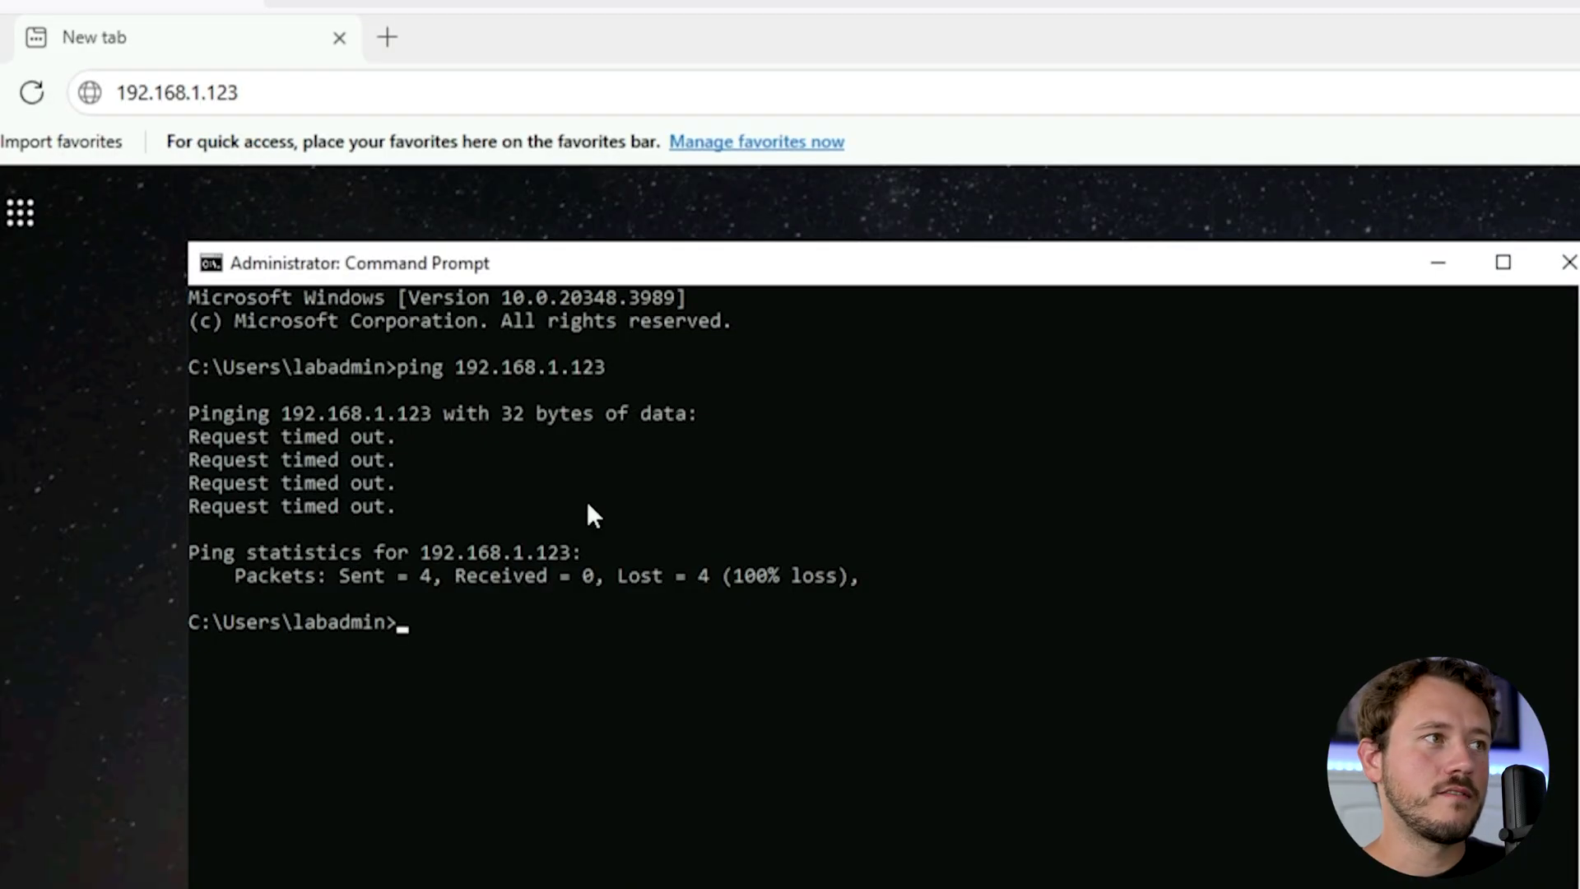
click(436, 629)
text(ipc)
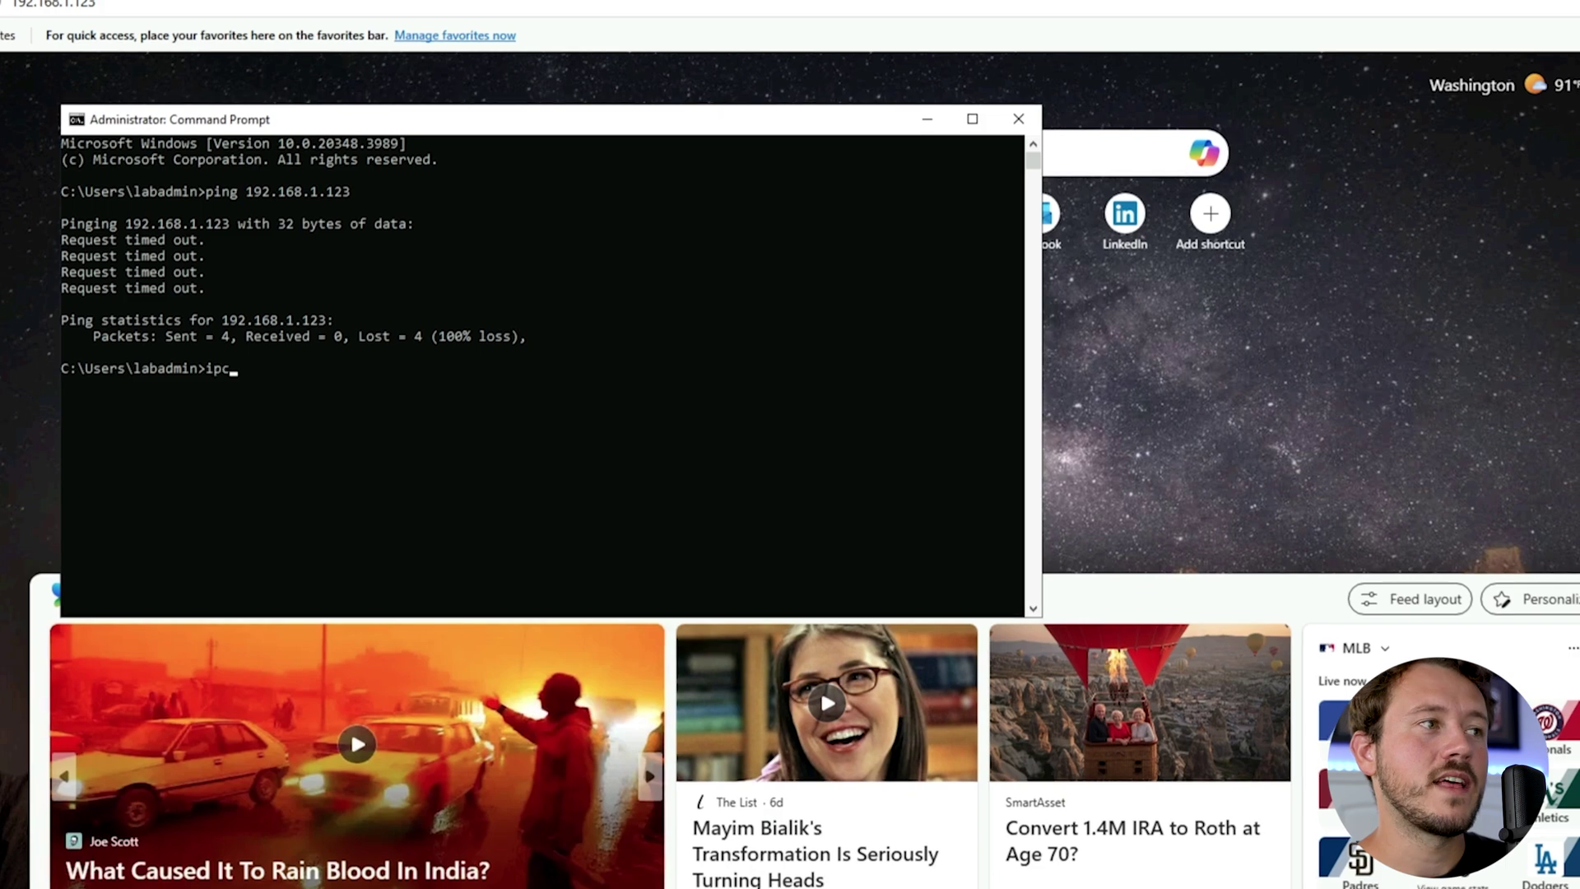
text(on)
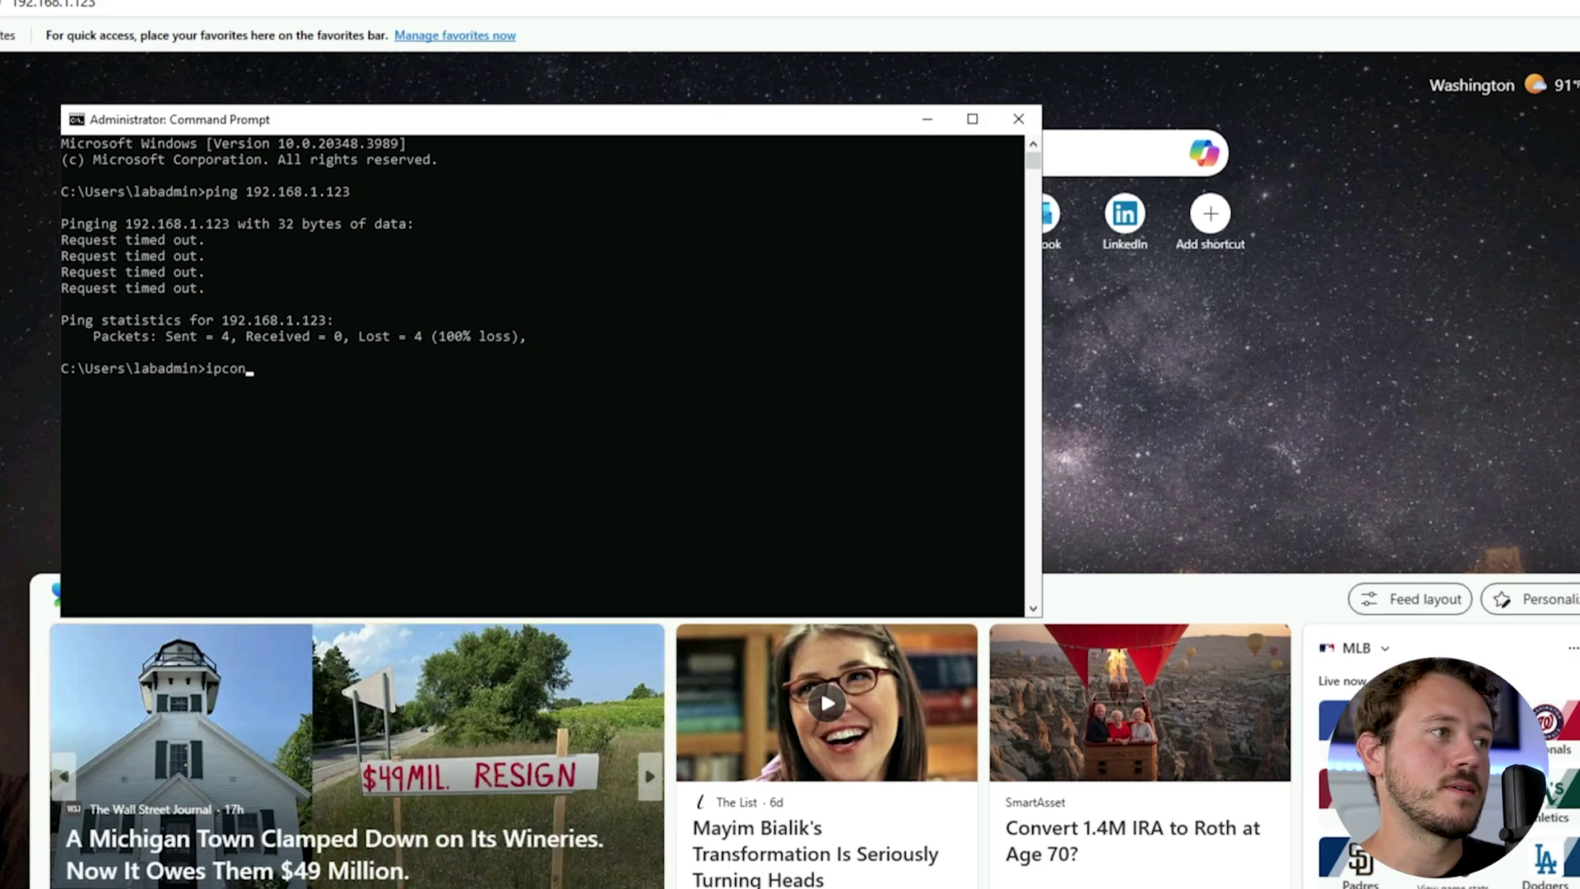
text(fig /all)
key(Return)
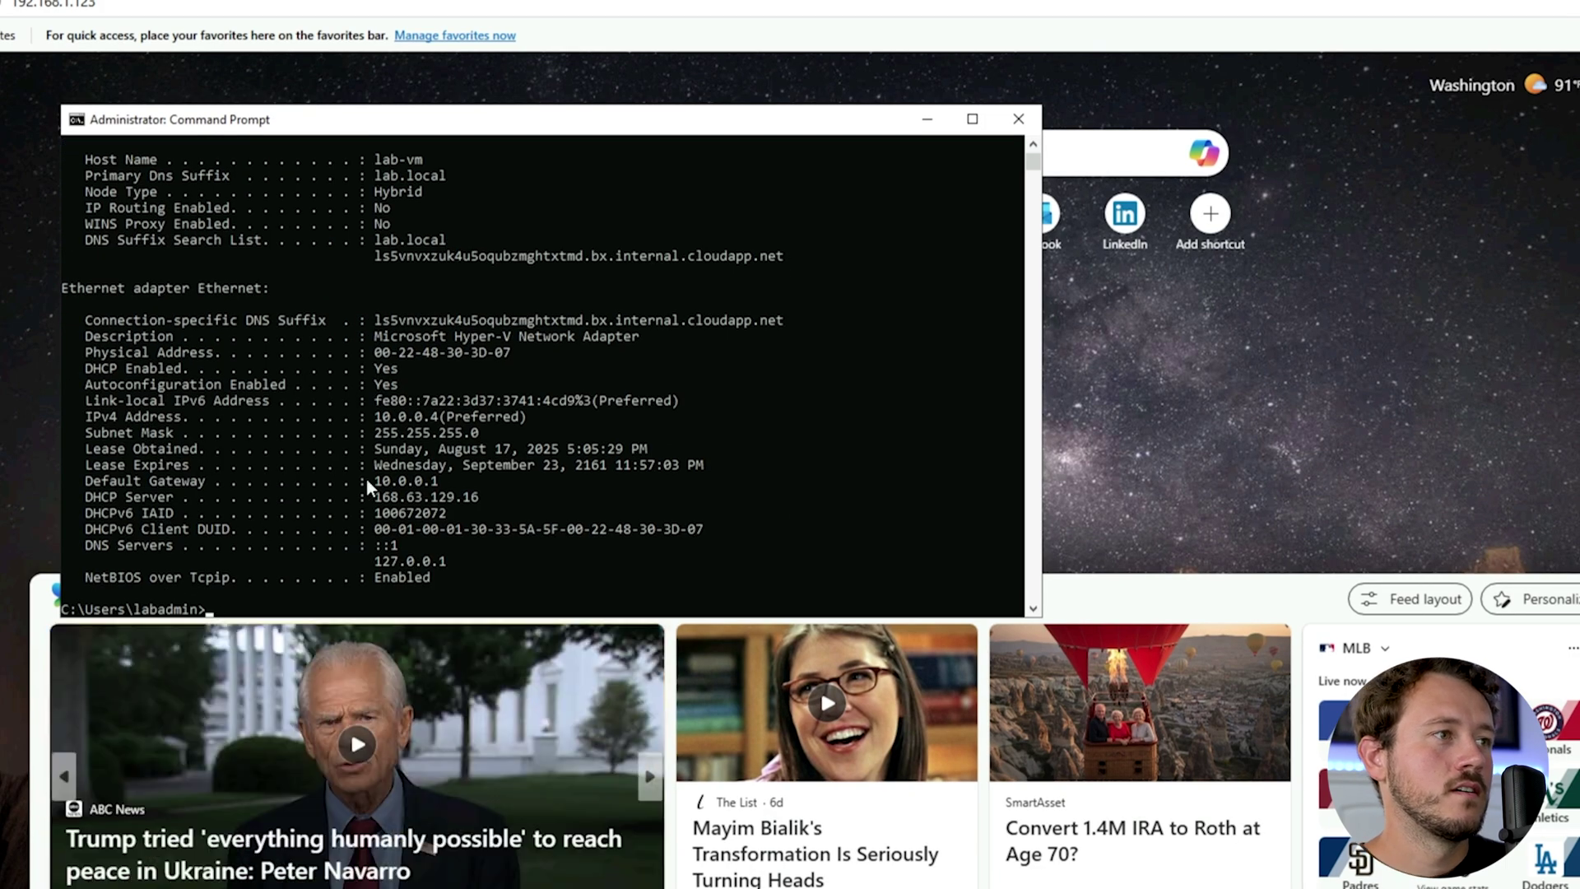
drag(485, 434, 362, 438)
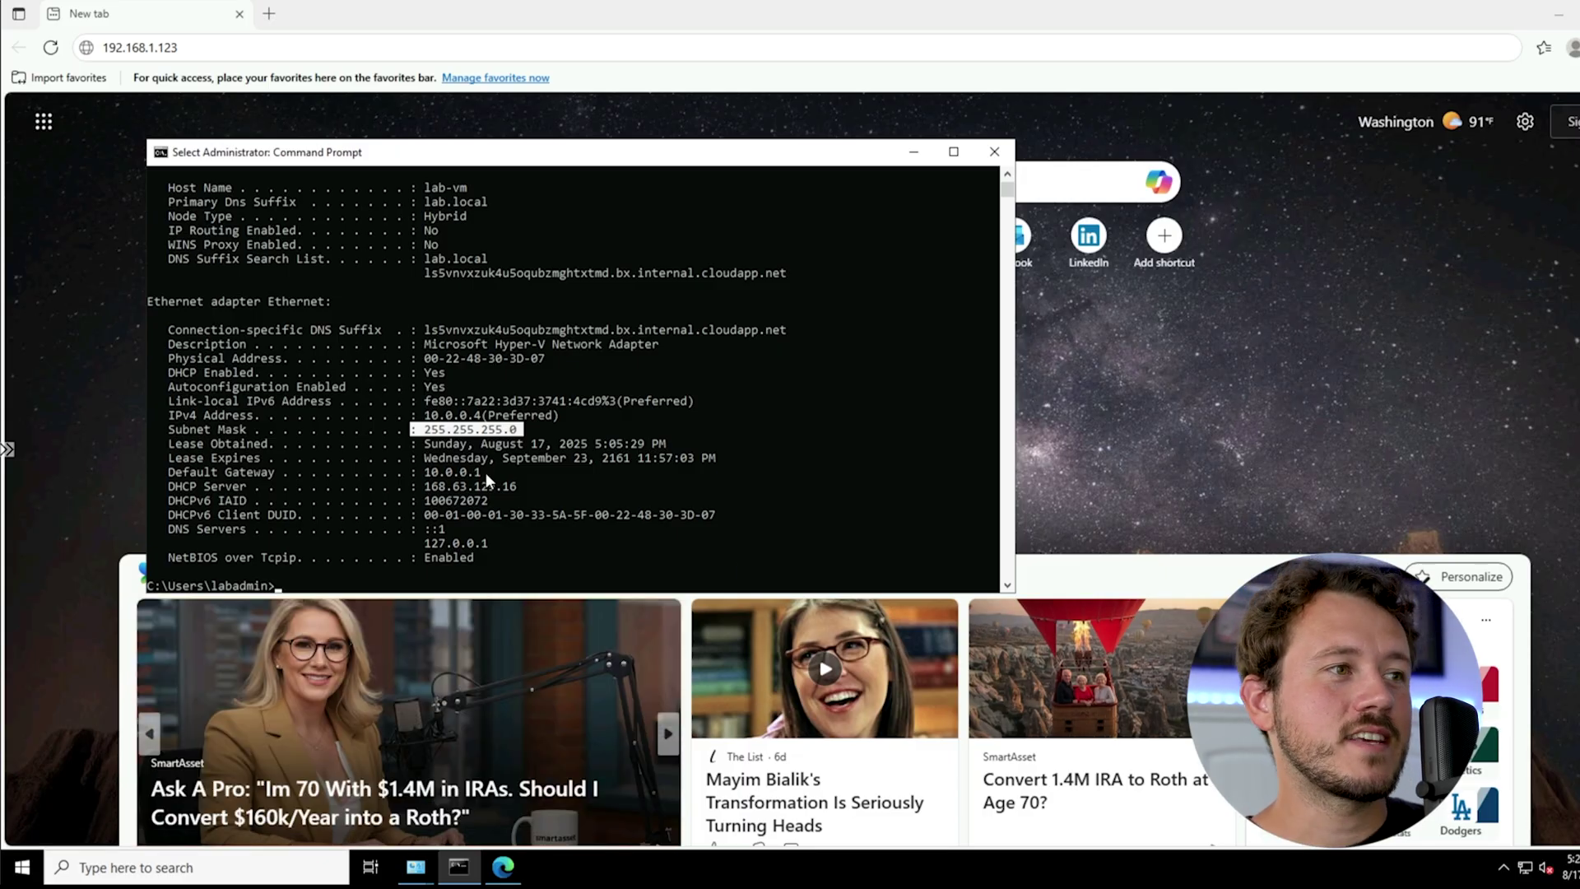
drag(486, 472, 418, 473)
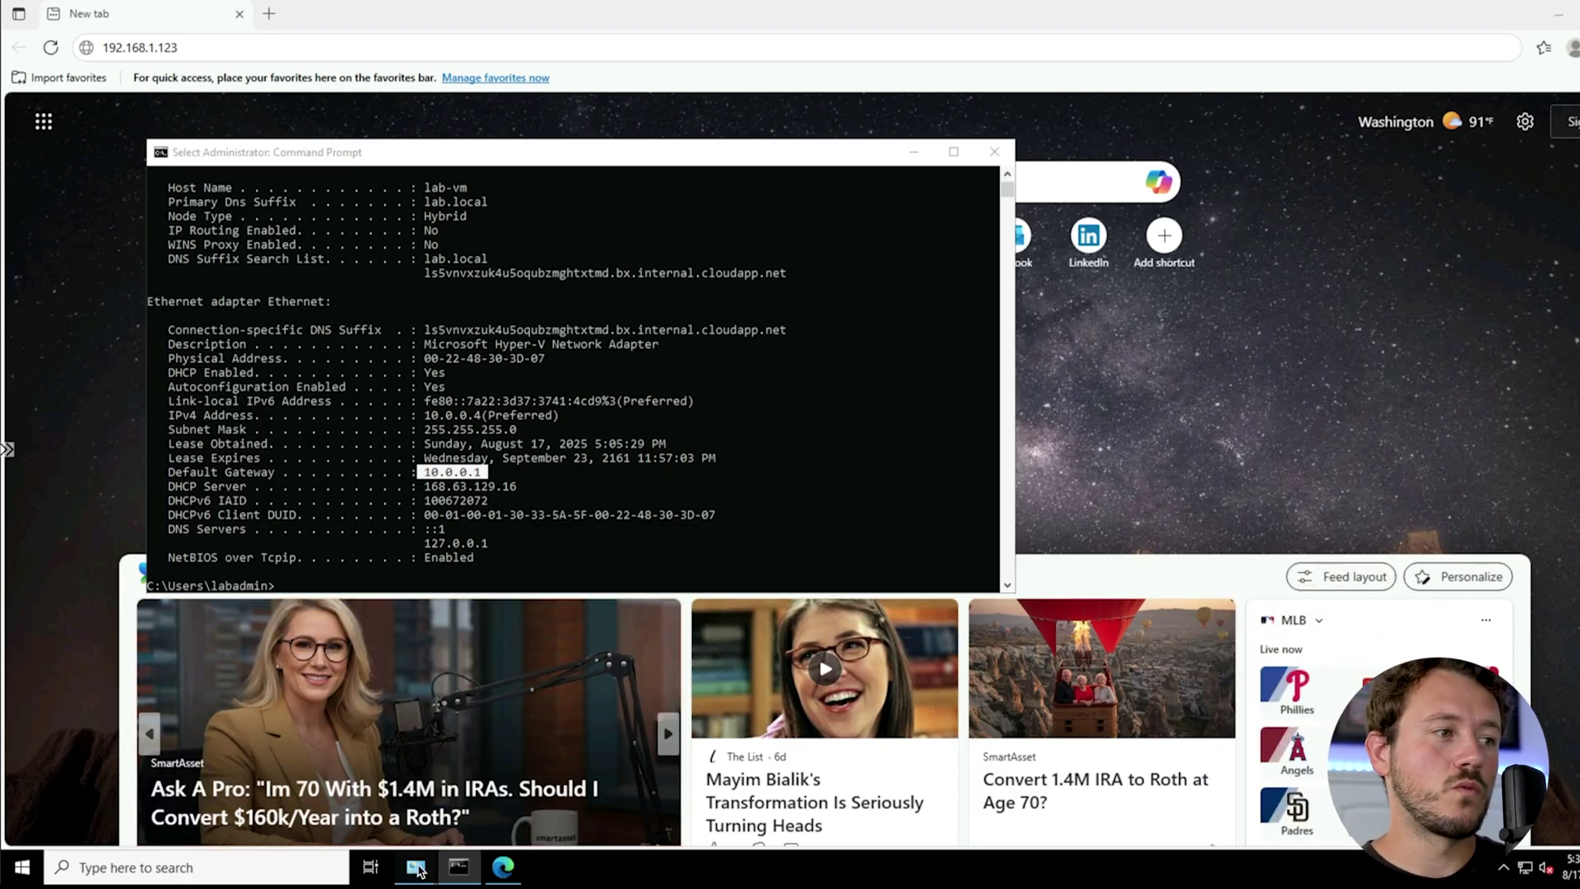
Start adding a printer by IP address, begin entering the IP, then cancel the wizard.
mouse_move(415, 868)
click(403, 789)
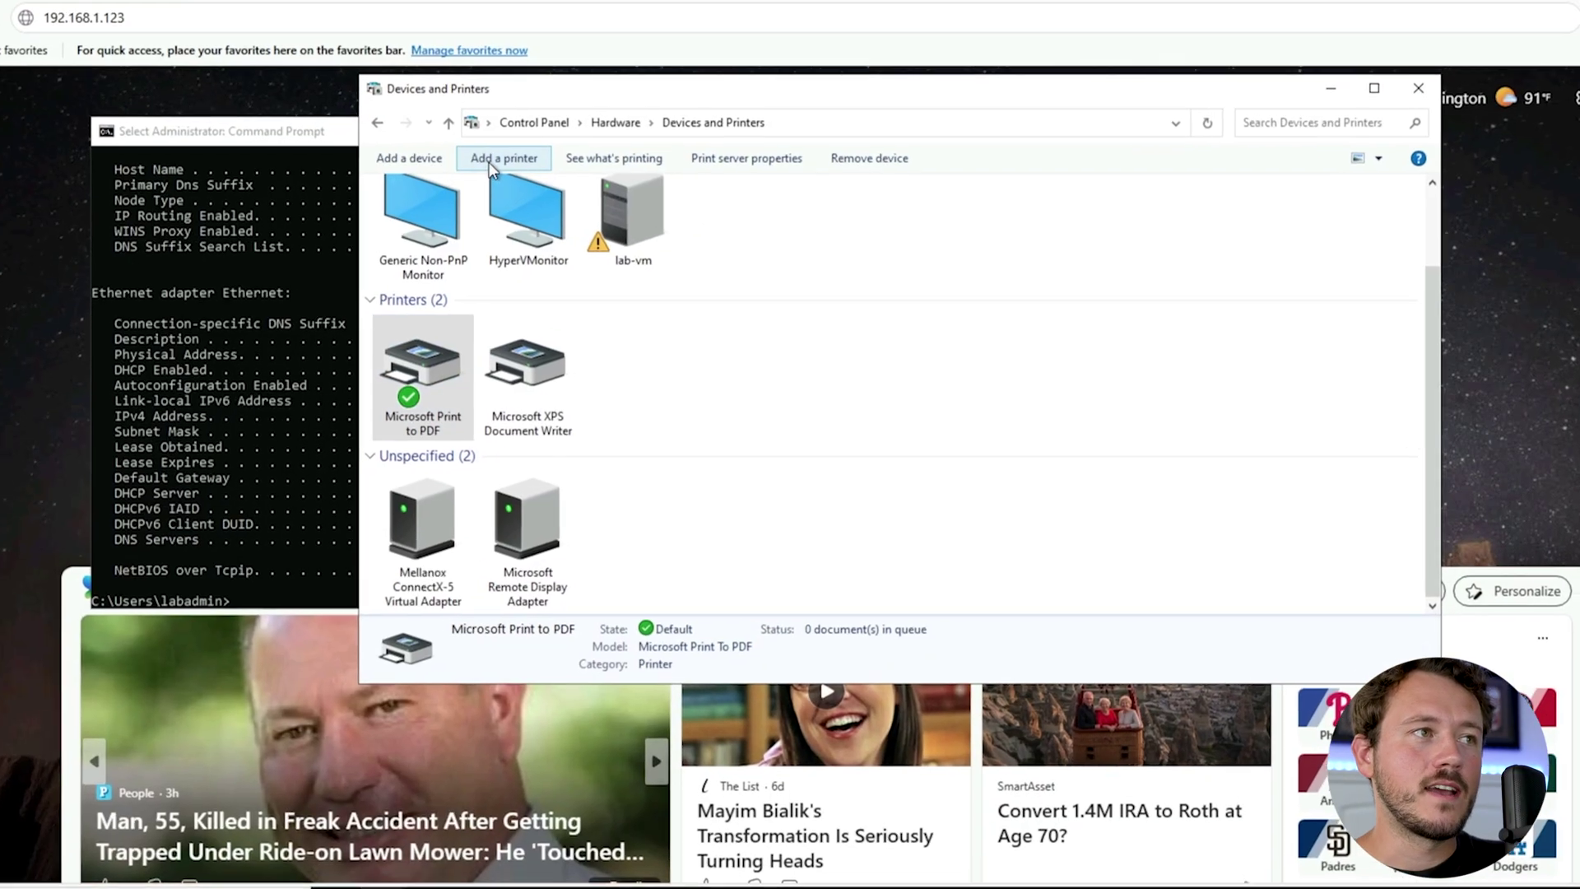
click(489, 159)
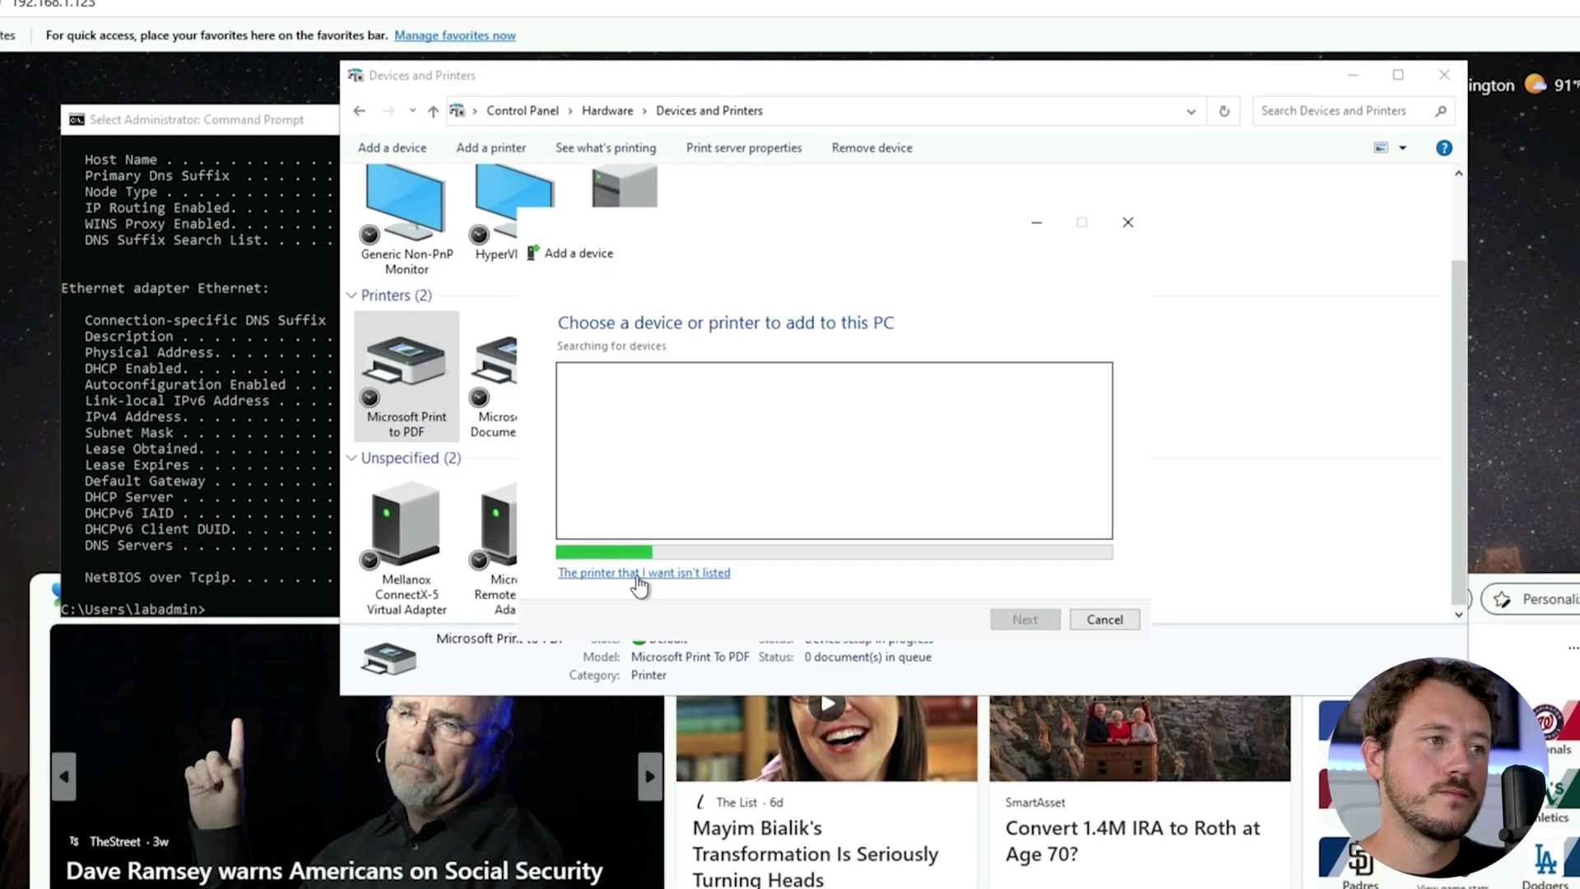
click(638, 573)
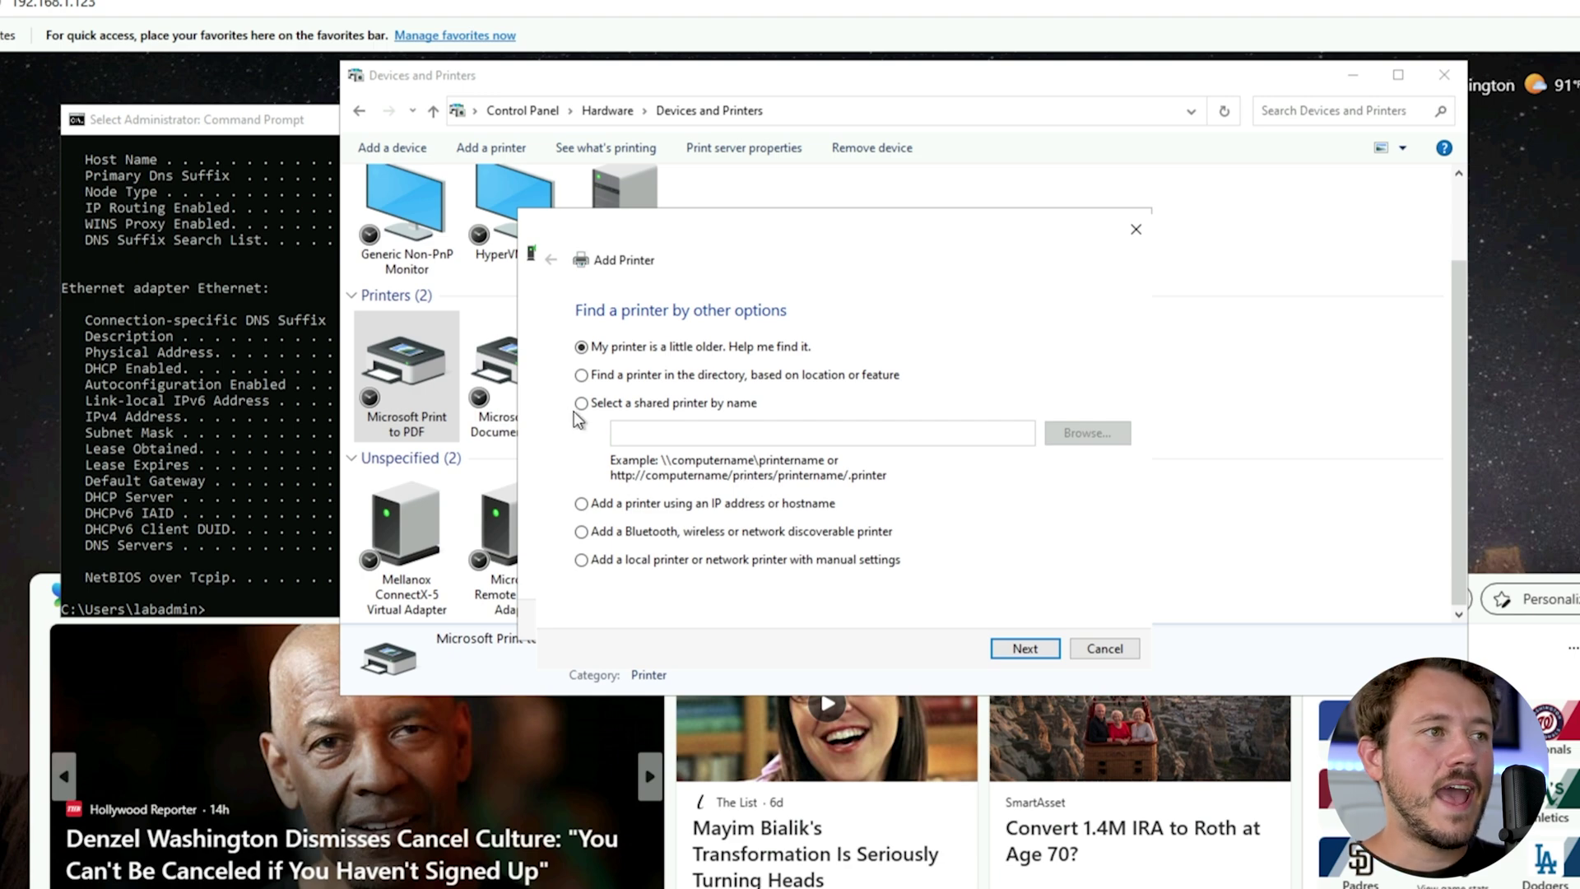
click(582, 504)
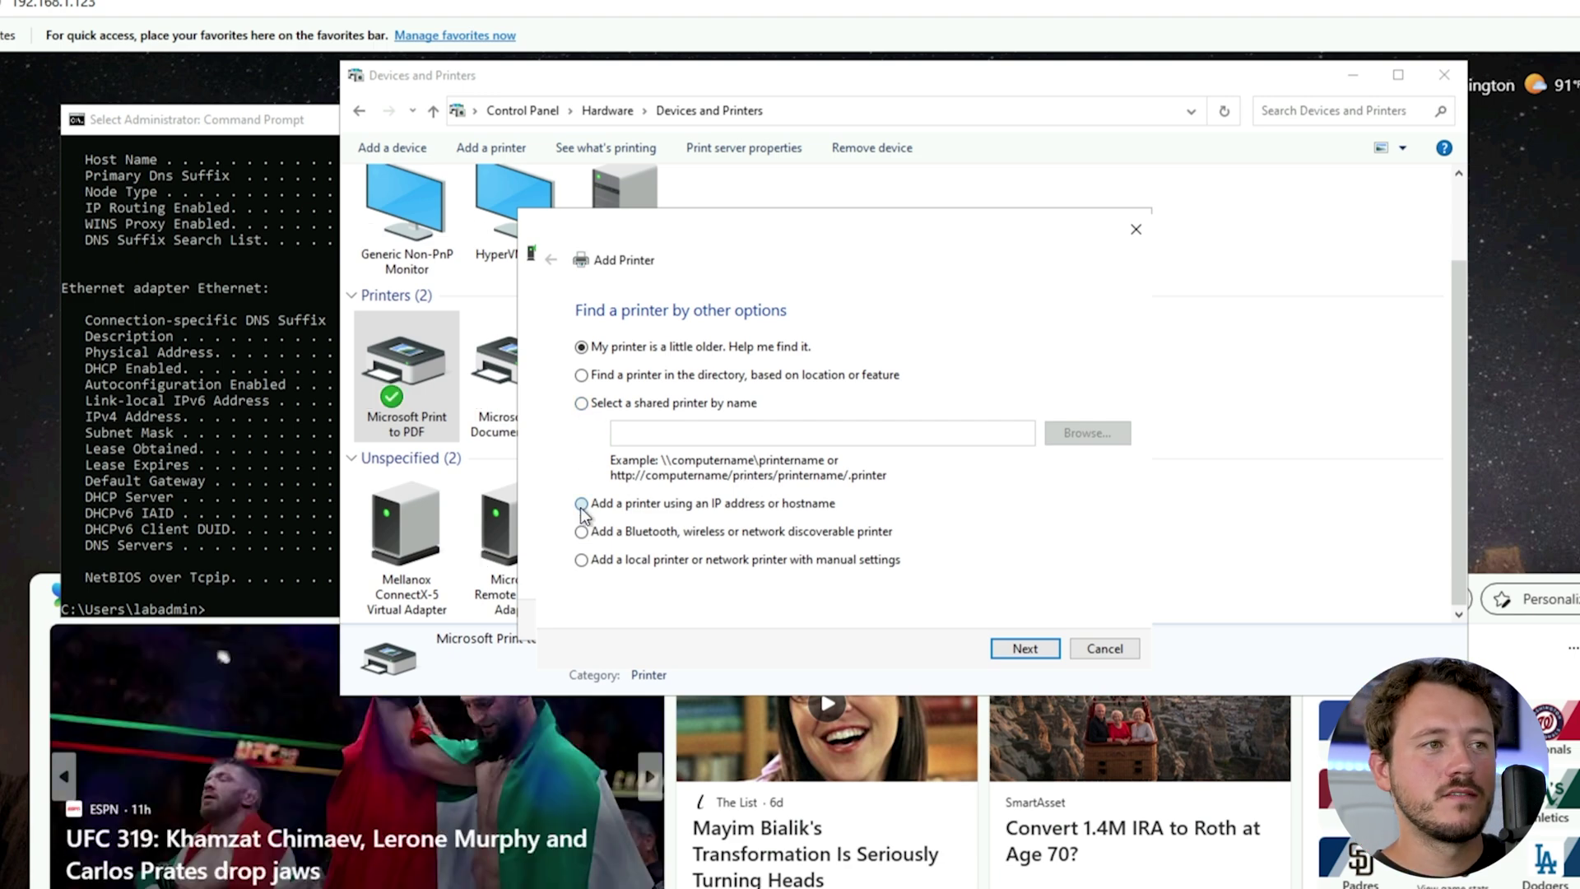
click(1025, 649)
click(774, 397)
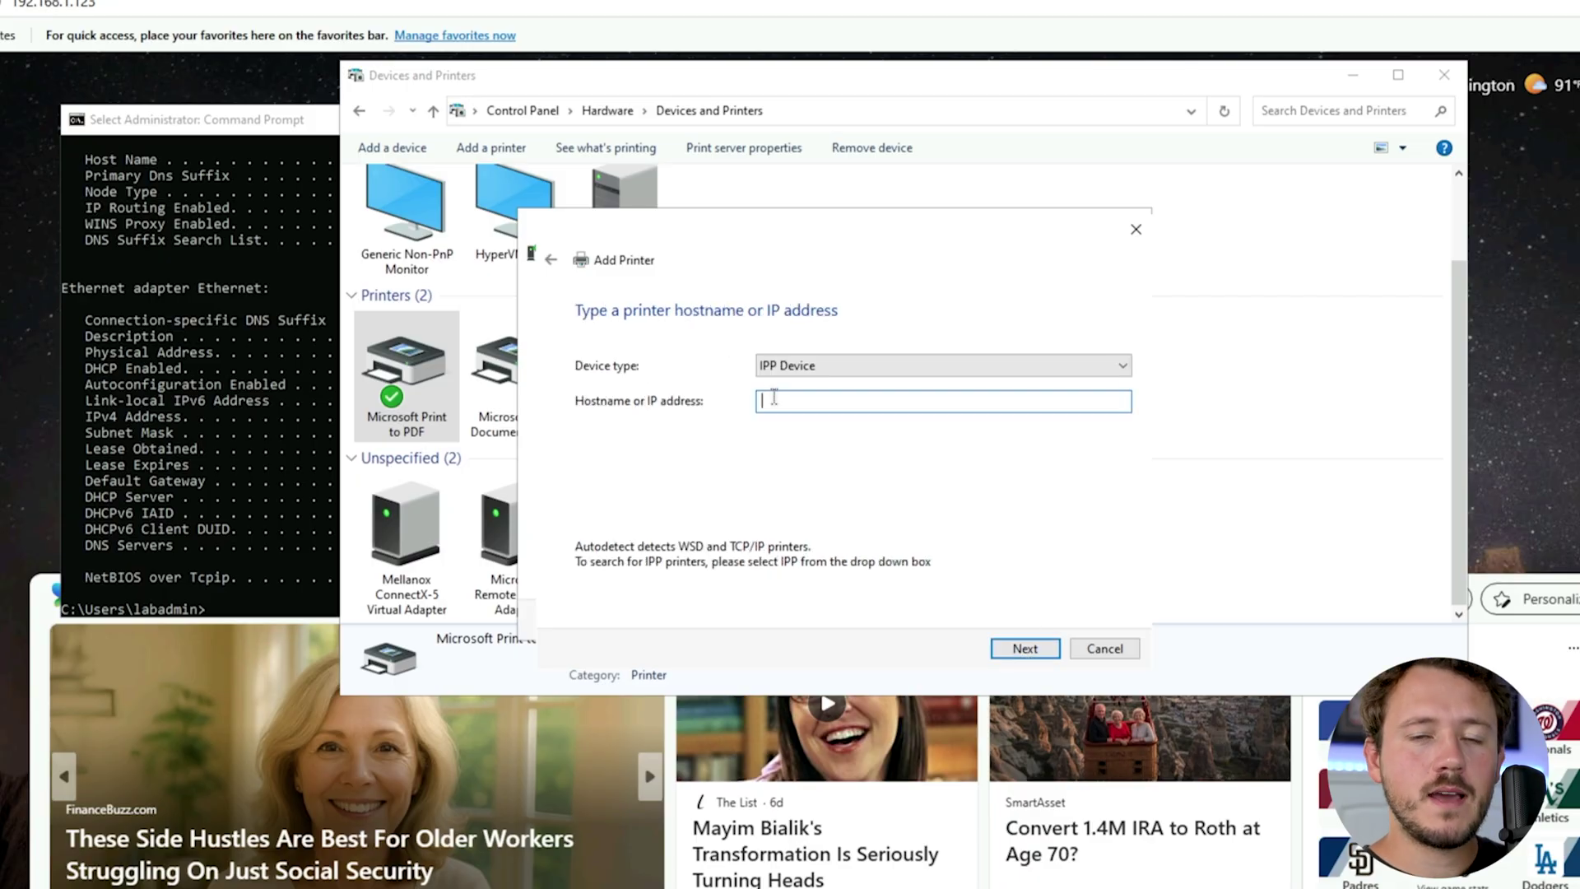
text(198)
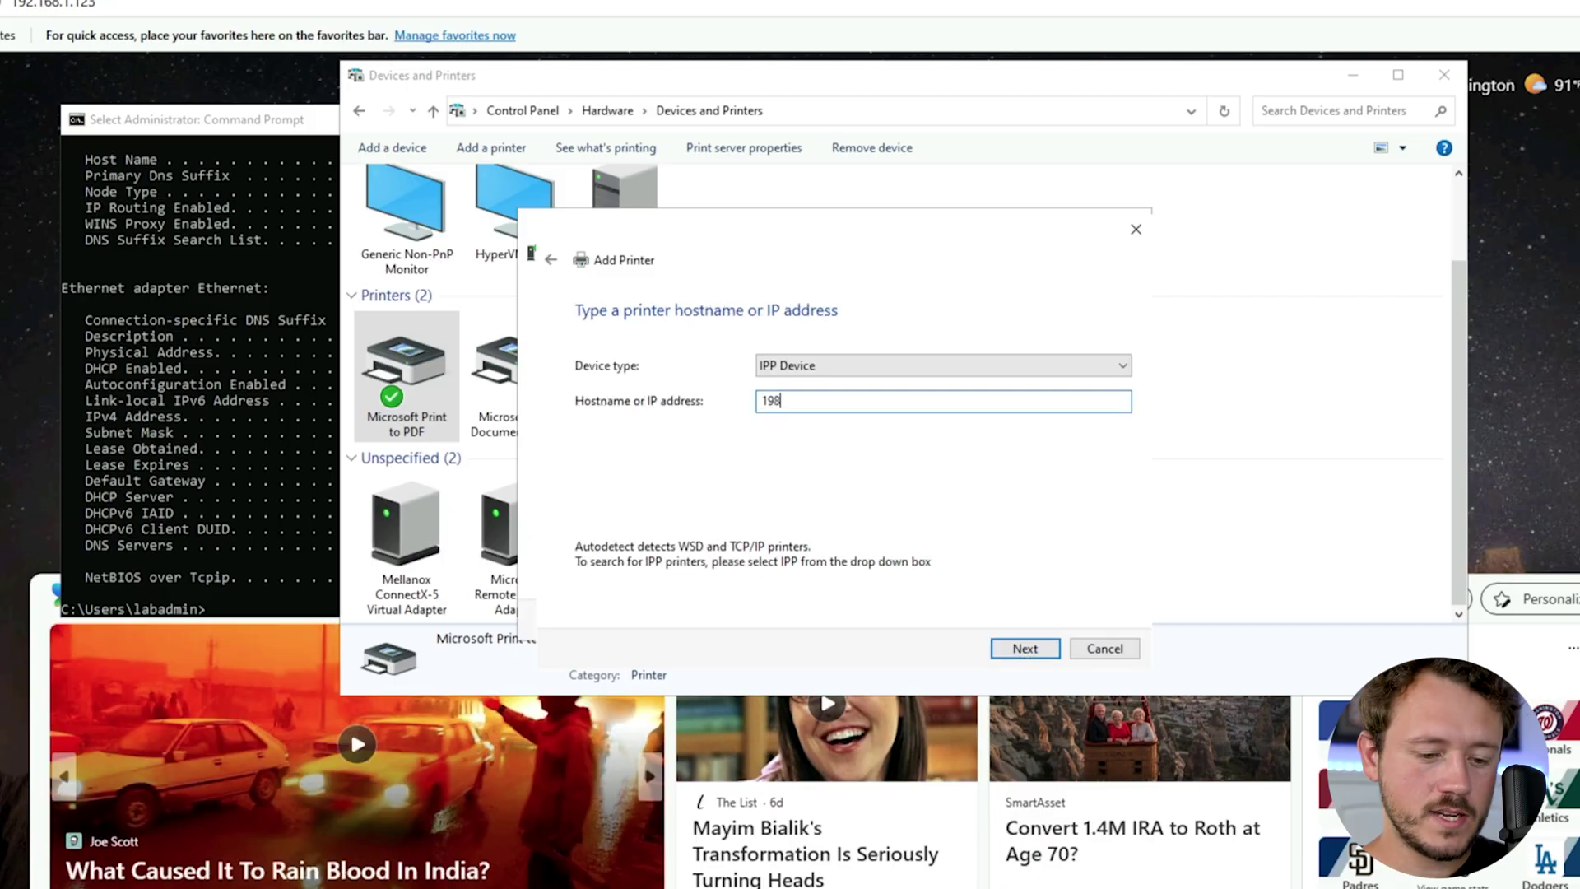
text(.168.)
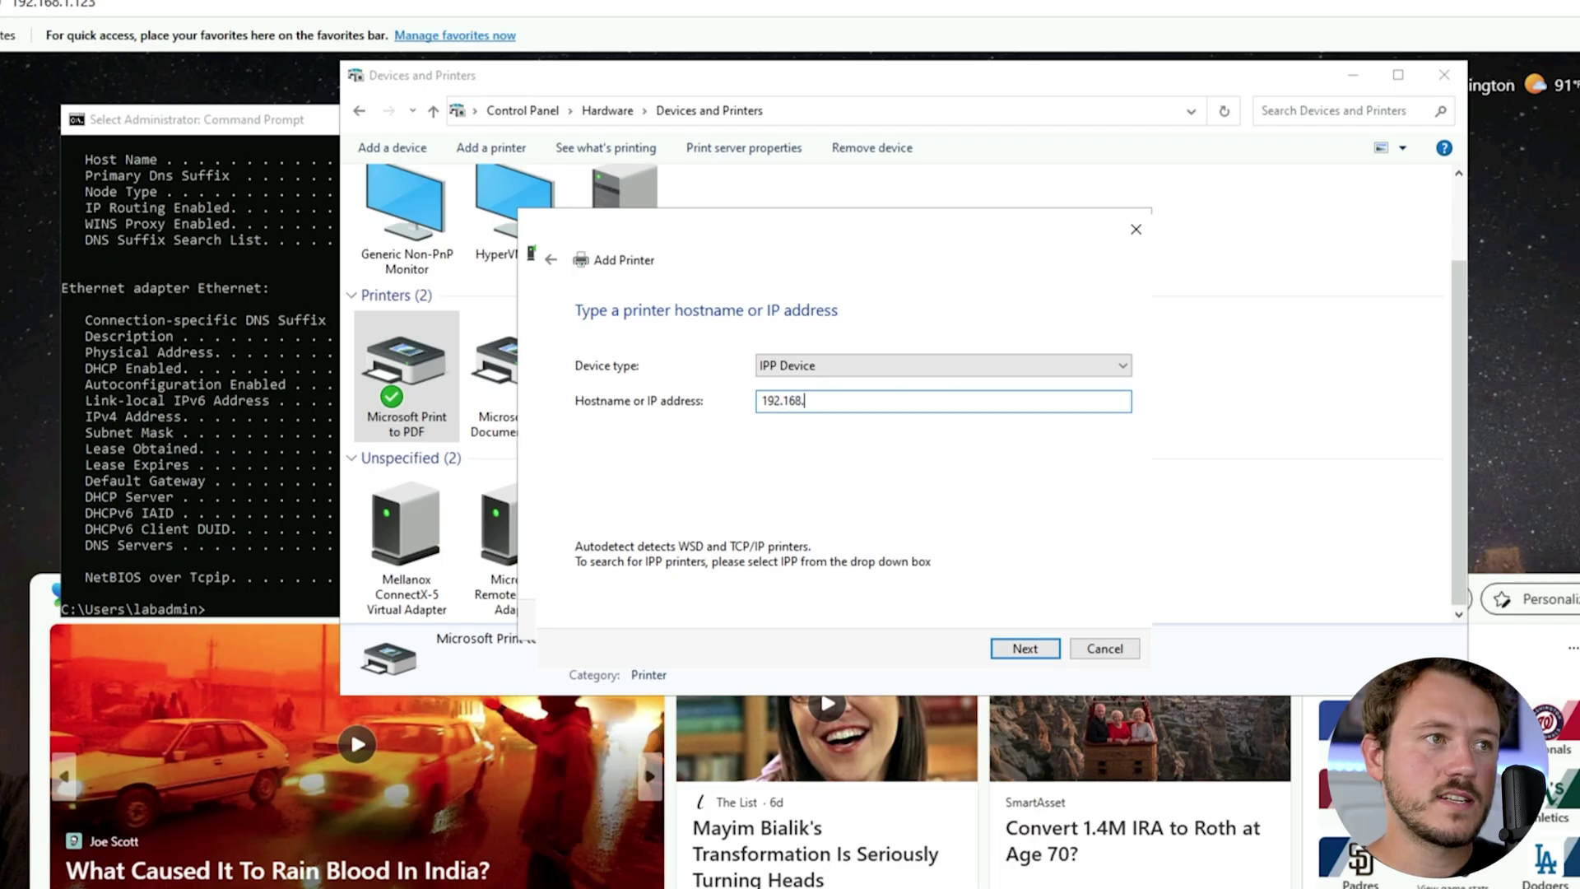
text(1.)
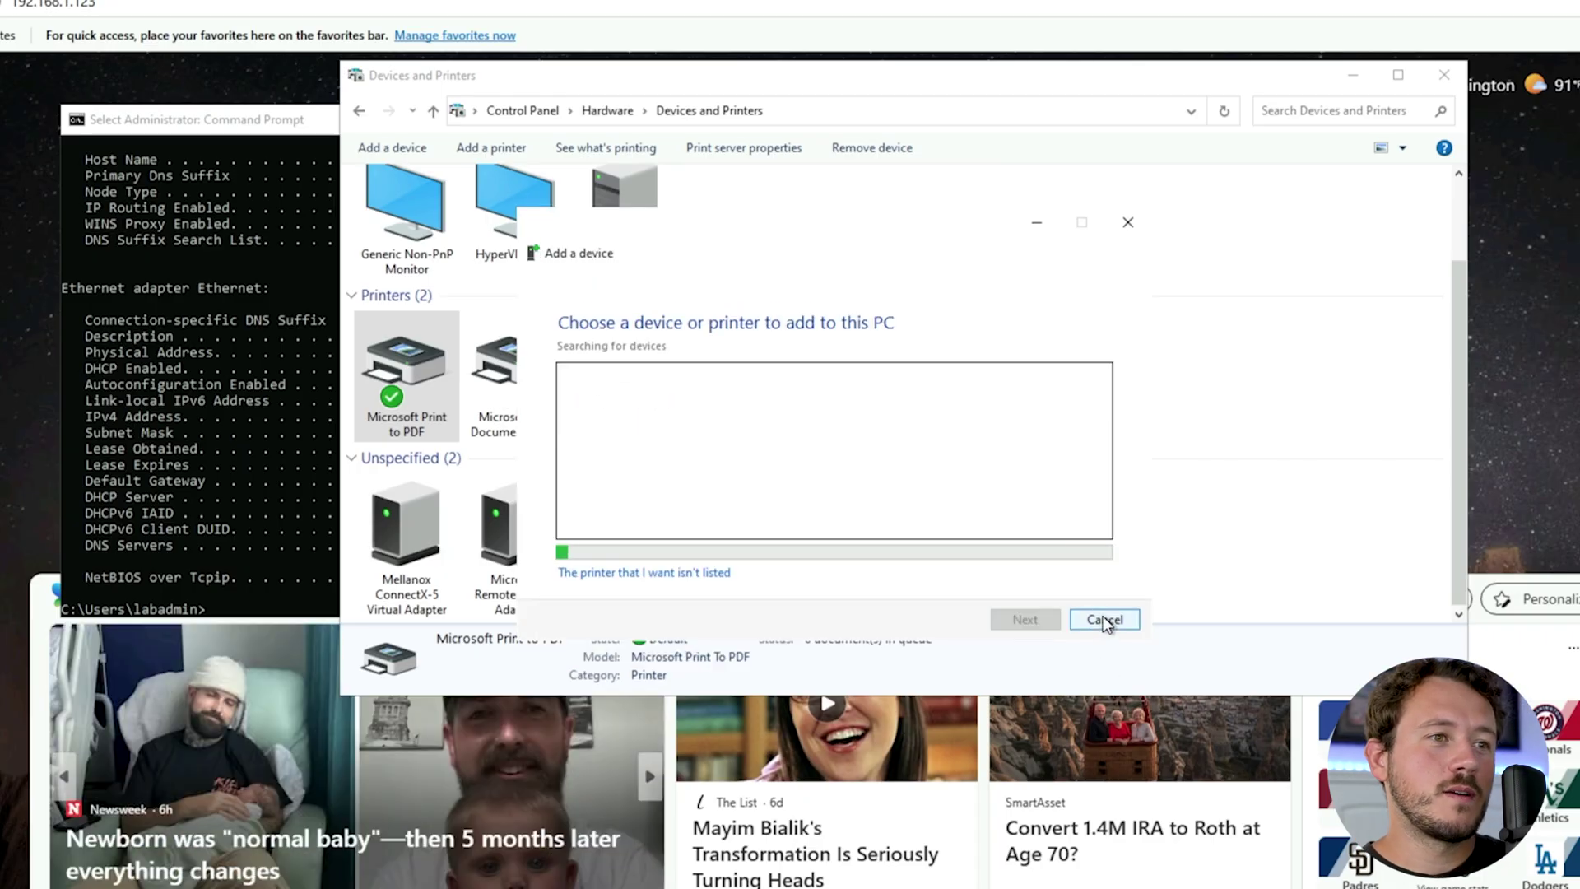
click(1104, 619)
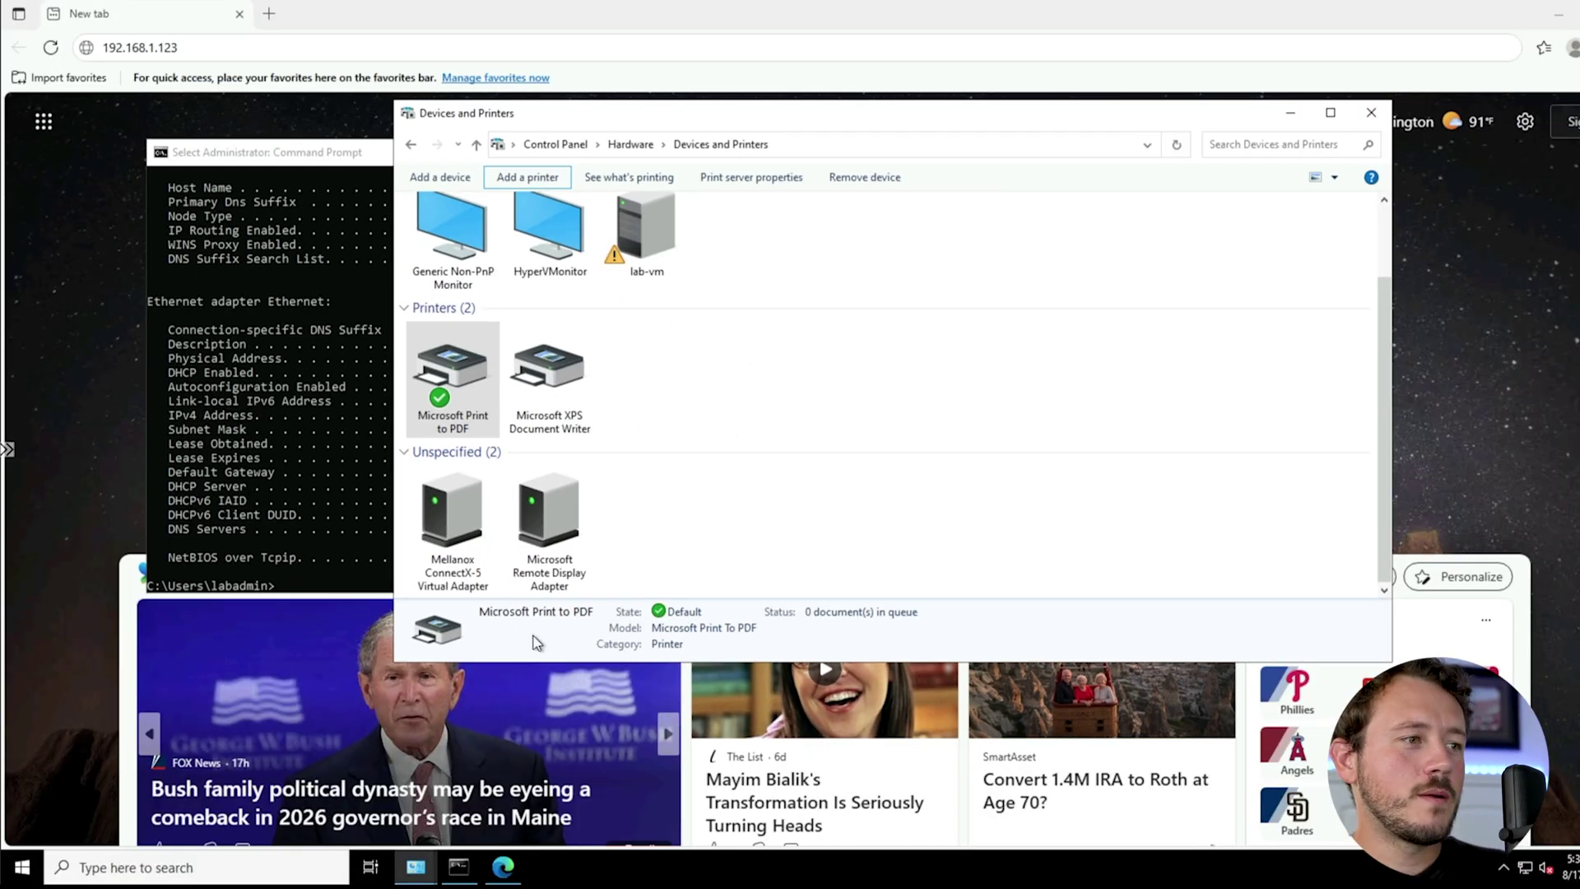
Write \\PRINTSERVER\PRINTER1 in a new Notepad note, then return to Devices and Printers.
click(260, 861)
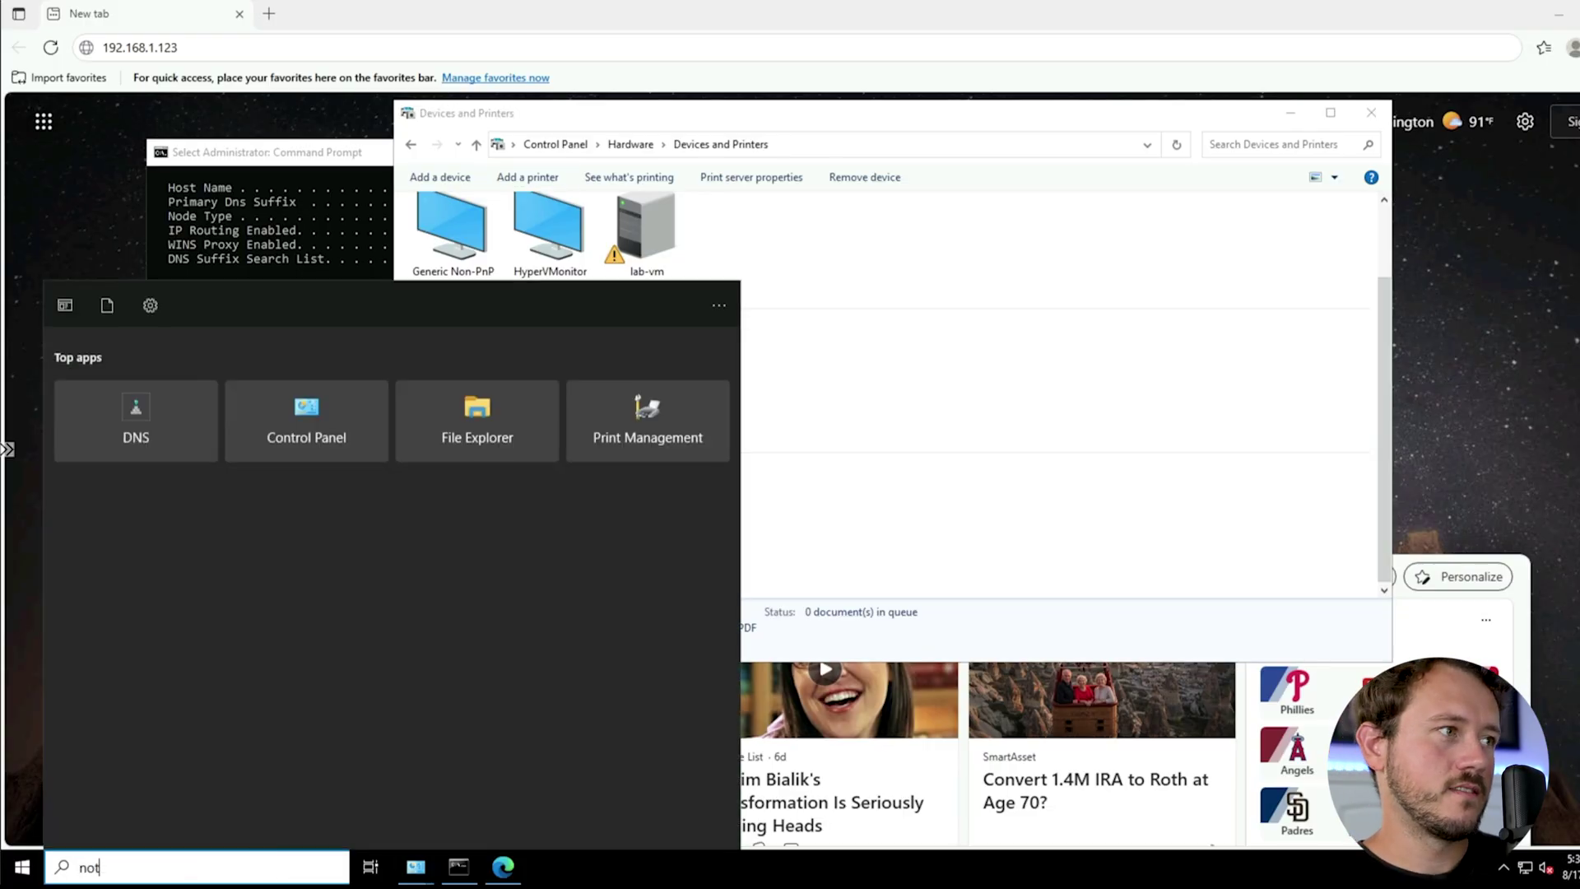
text(ep)
key(Return)
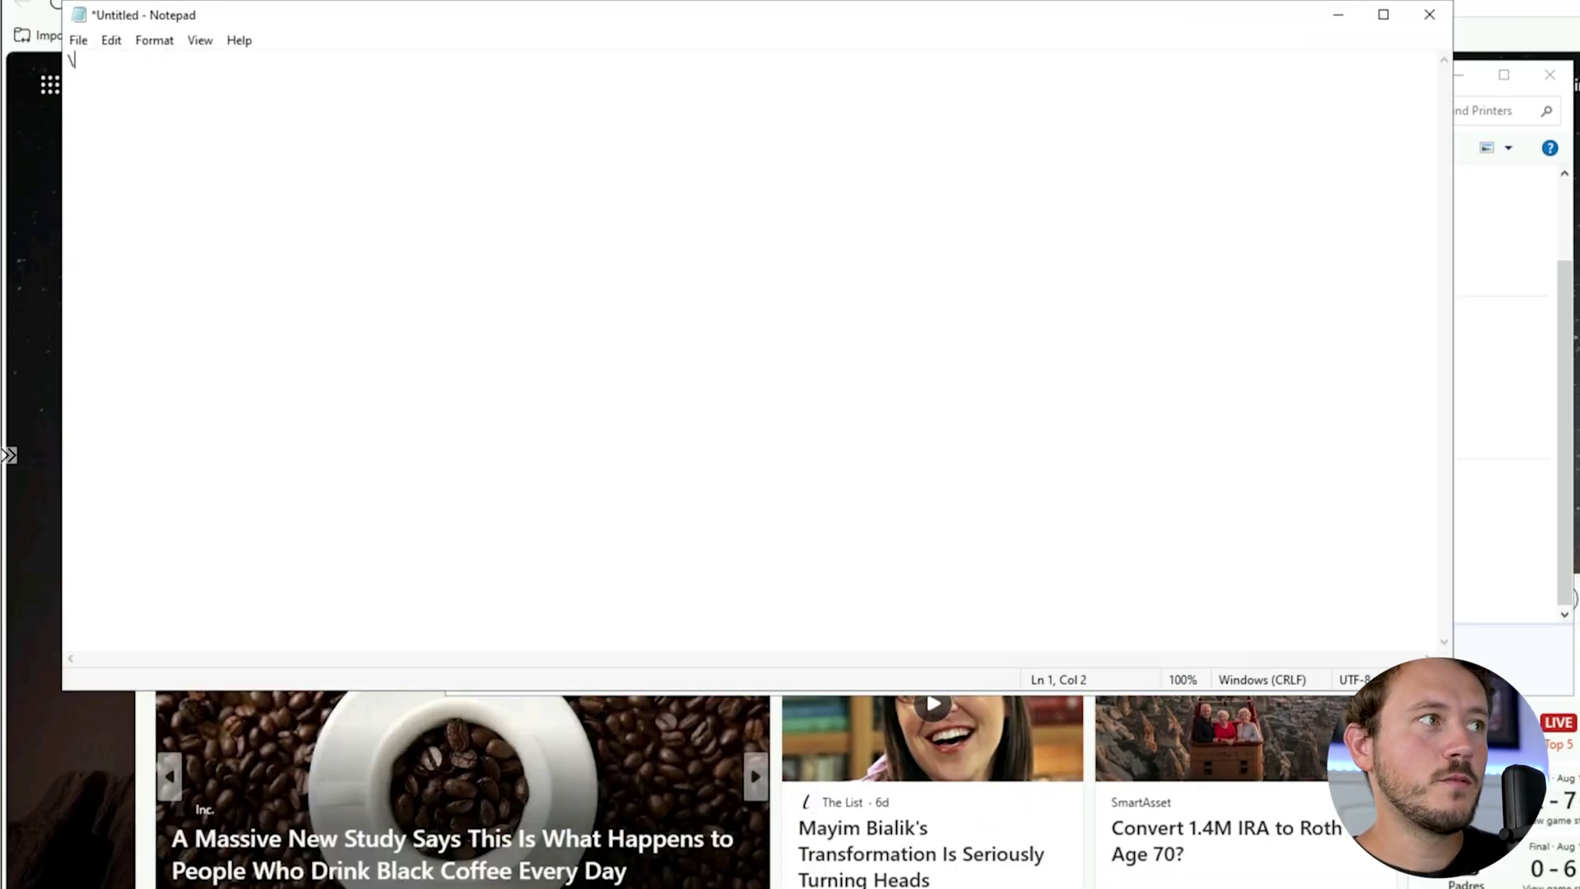
text(\PRINTSERS)
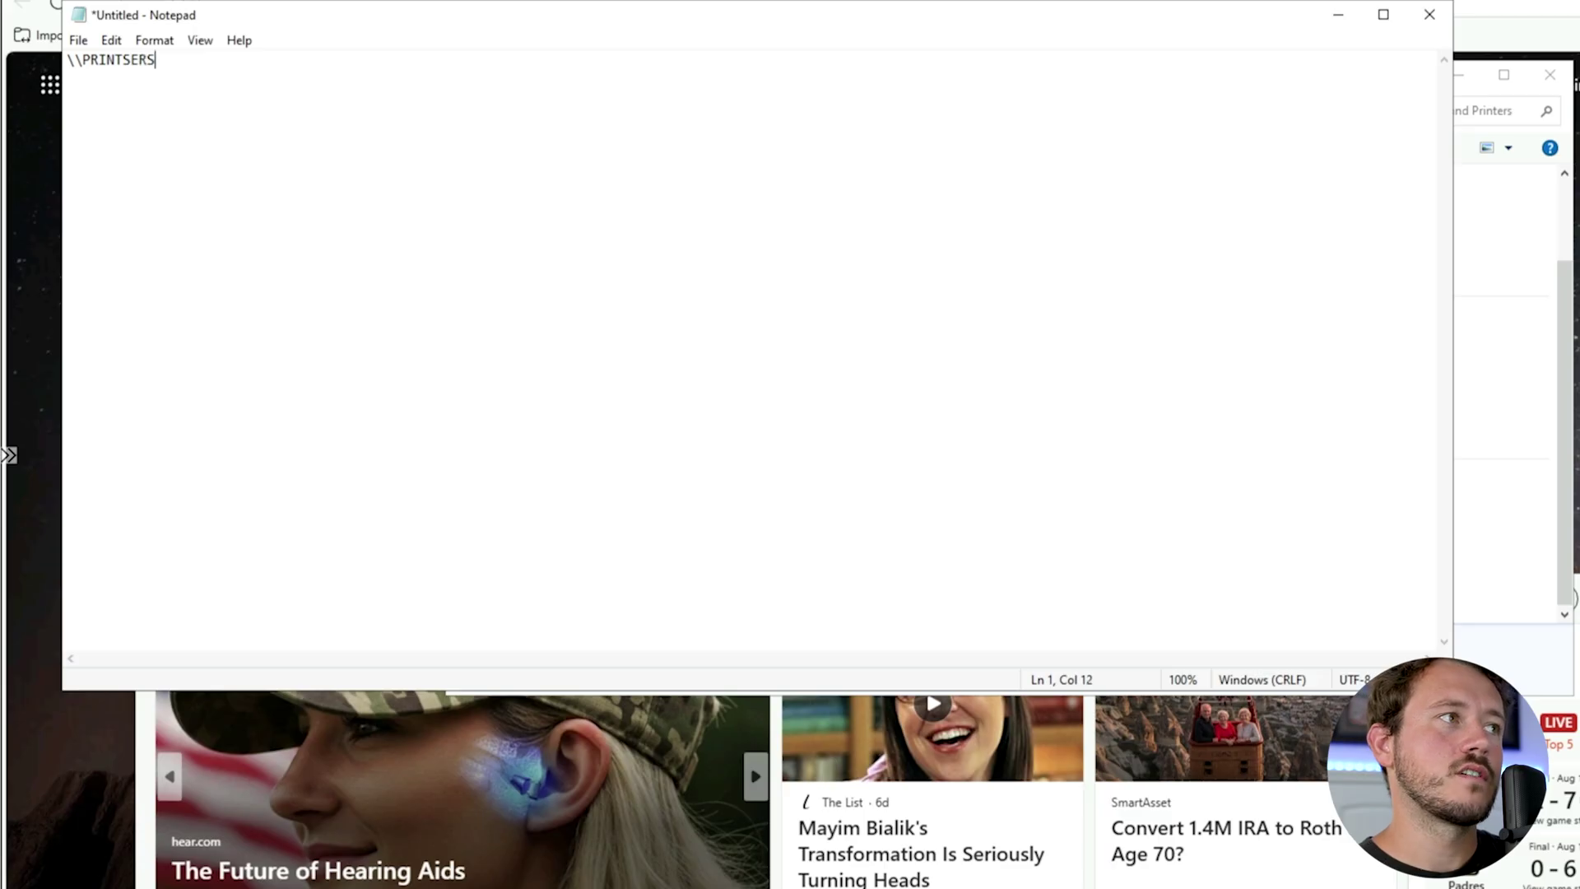
key(BackSpace)
text(VER\PRINTER1)
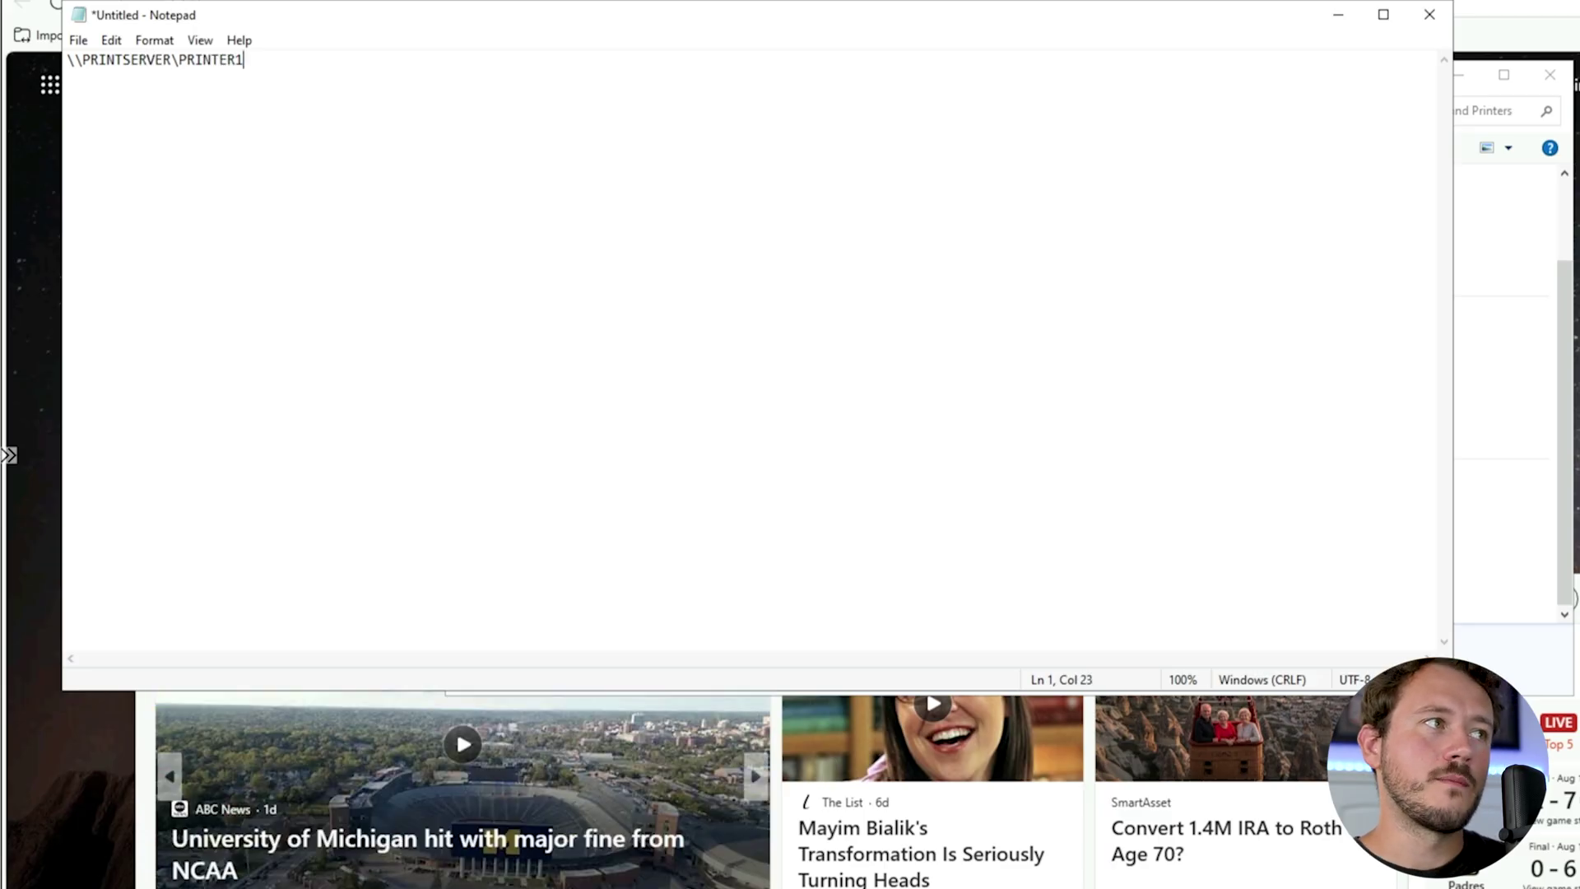
drag(513, 25, 1096, 436)
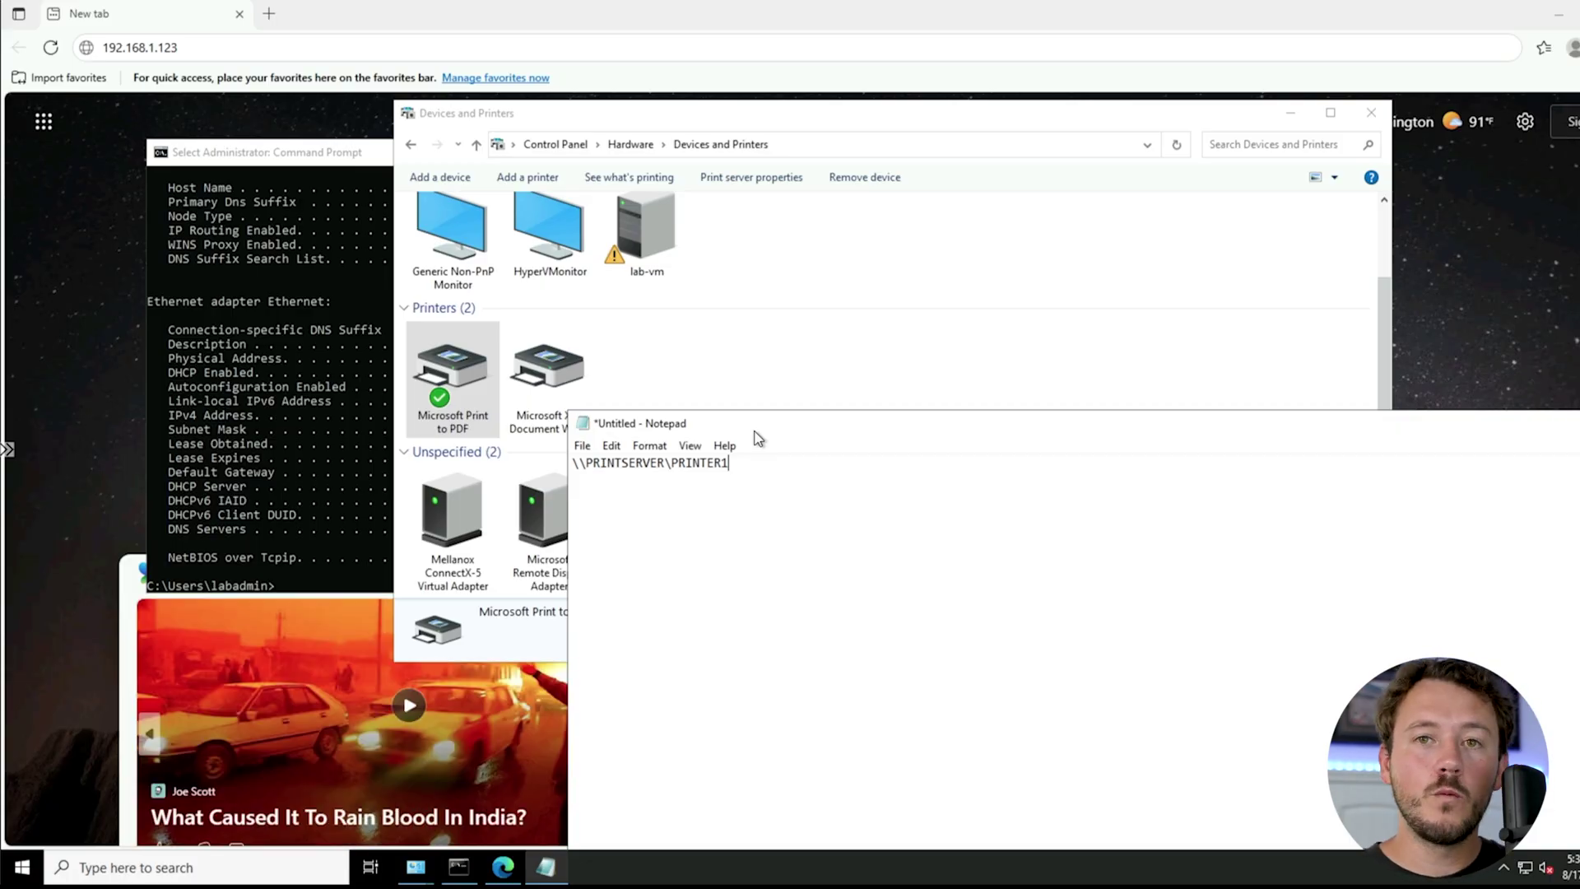
click(512, 313)
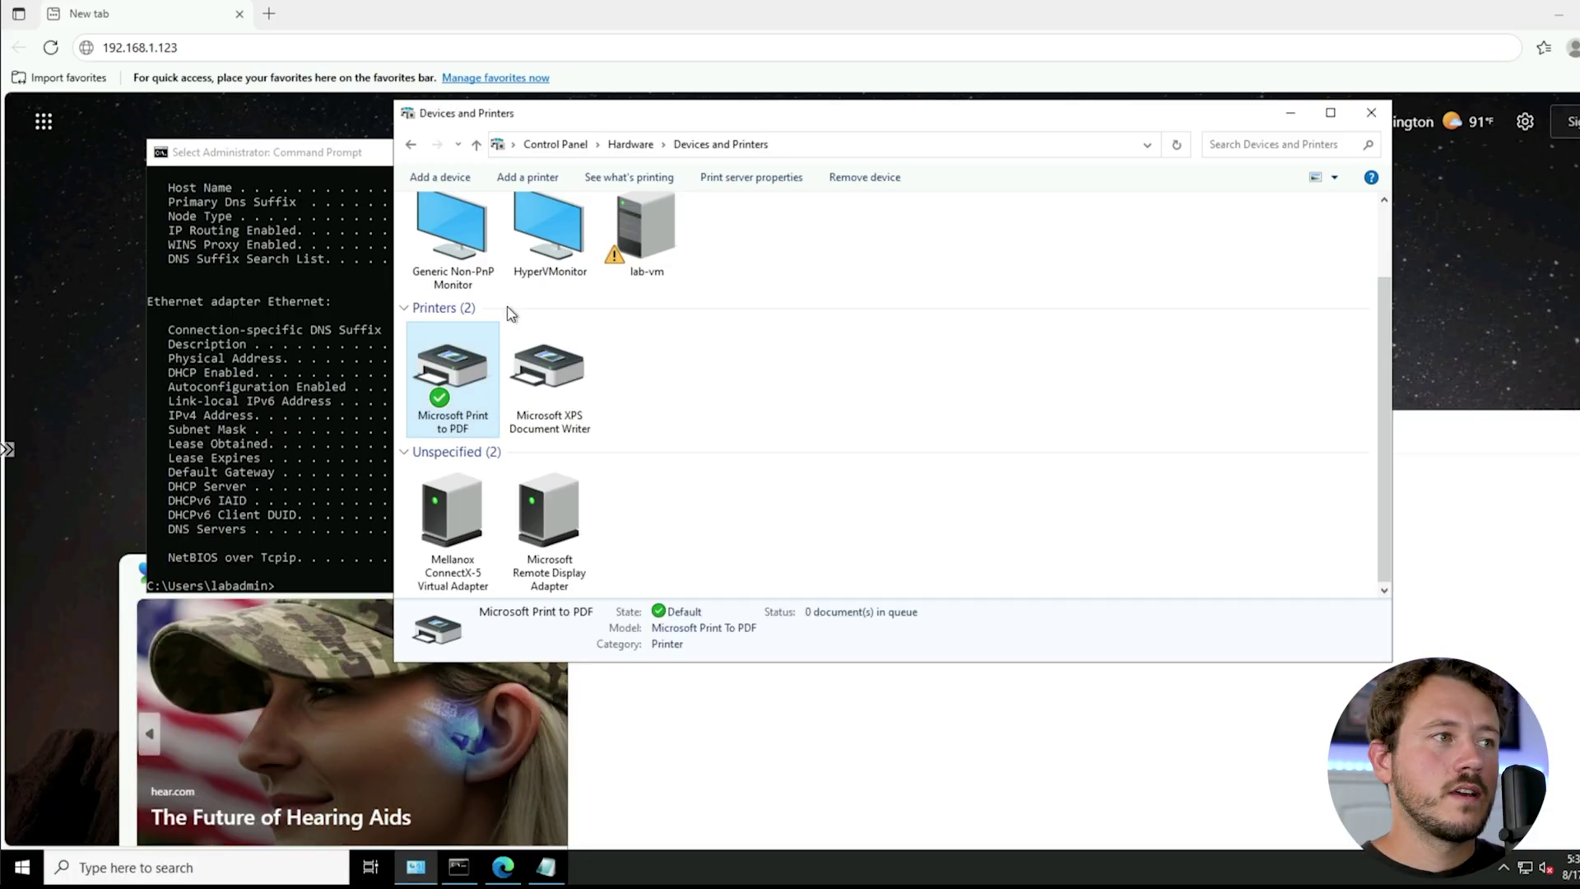
Open the empty Microsoft Print to PDF queue and bring the \\PRINTSERVER\PRINTER1 note in front.
right_click(454, 397)
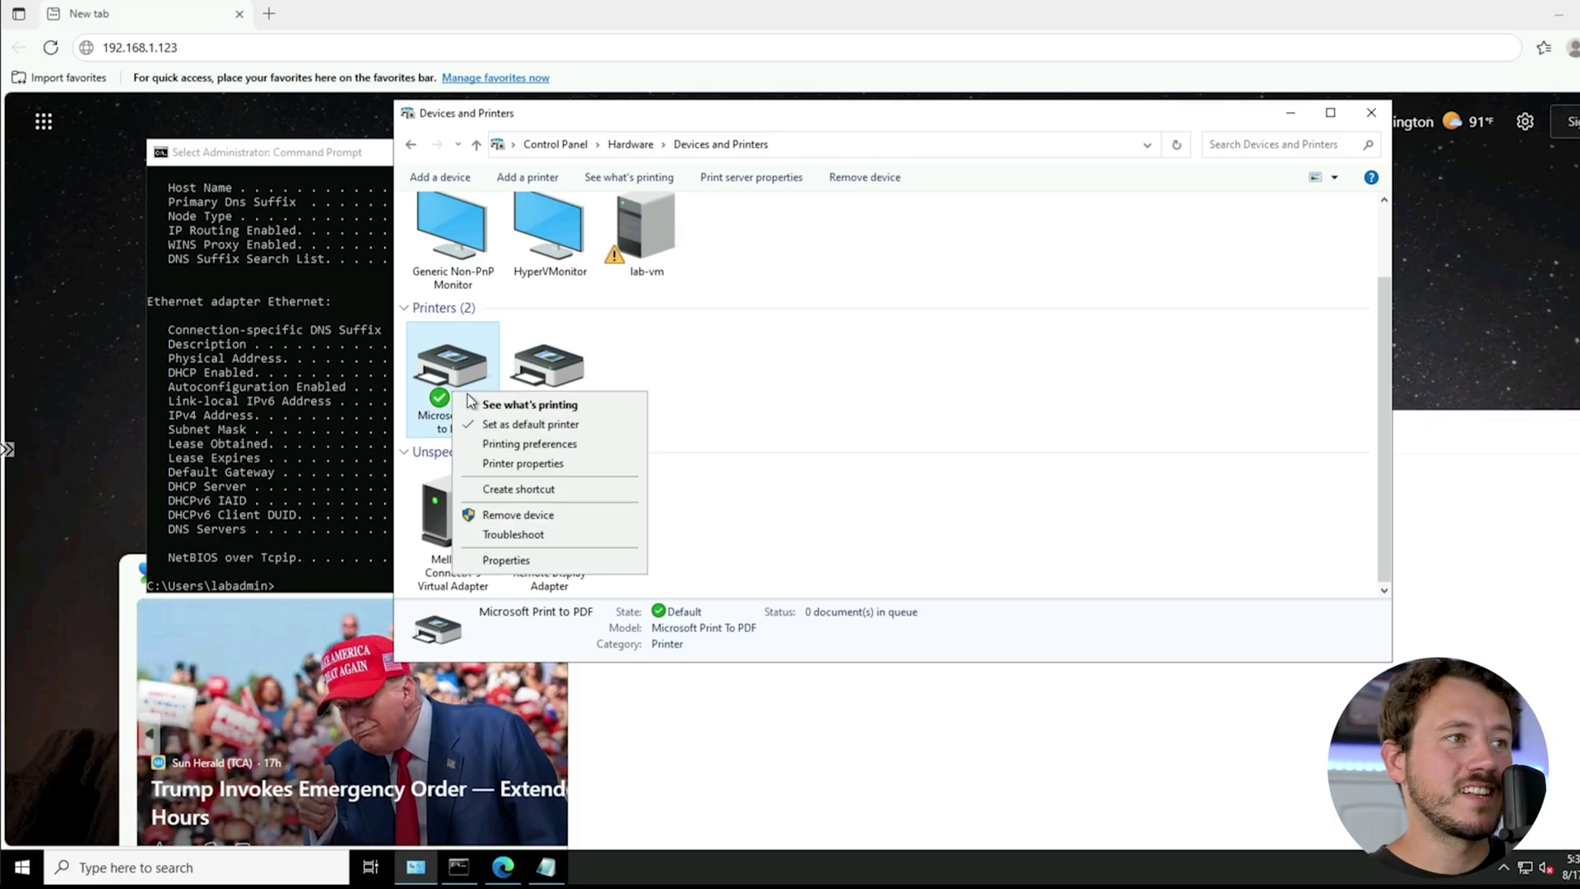
click(531, 405)
drag(323, 97, 996, 157)
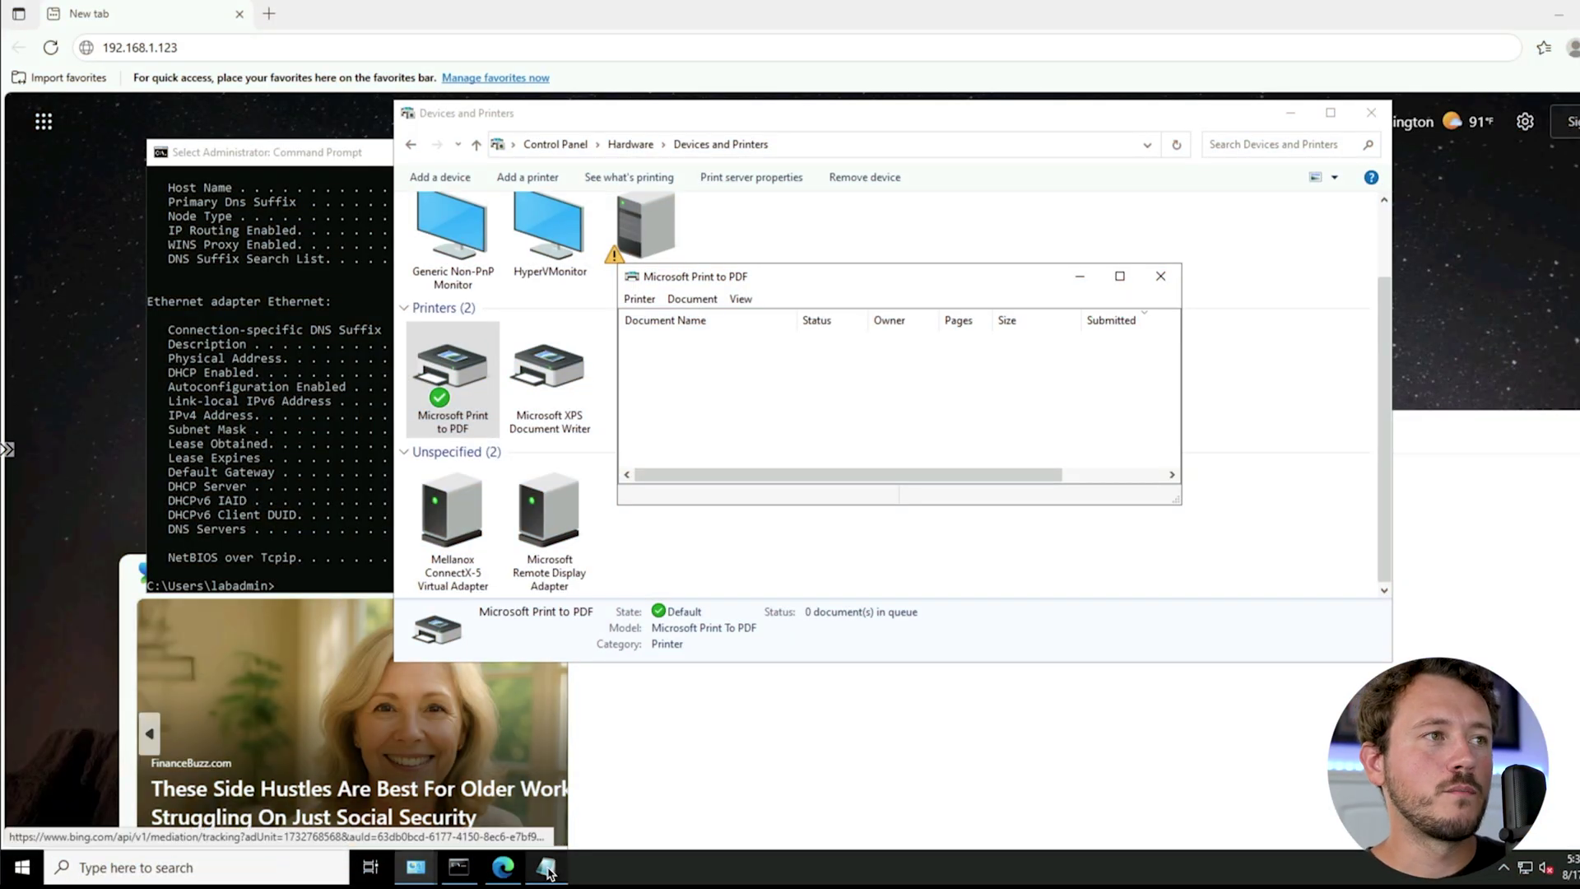
click(547, 869)
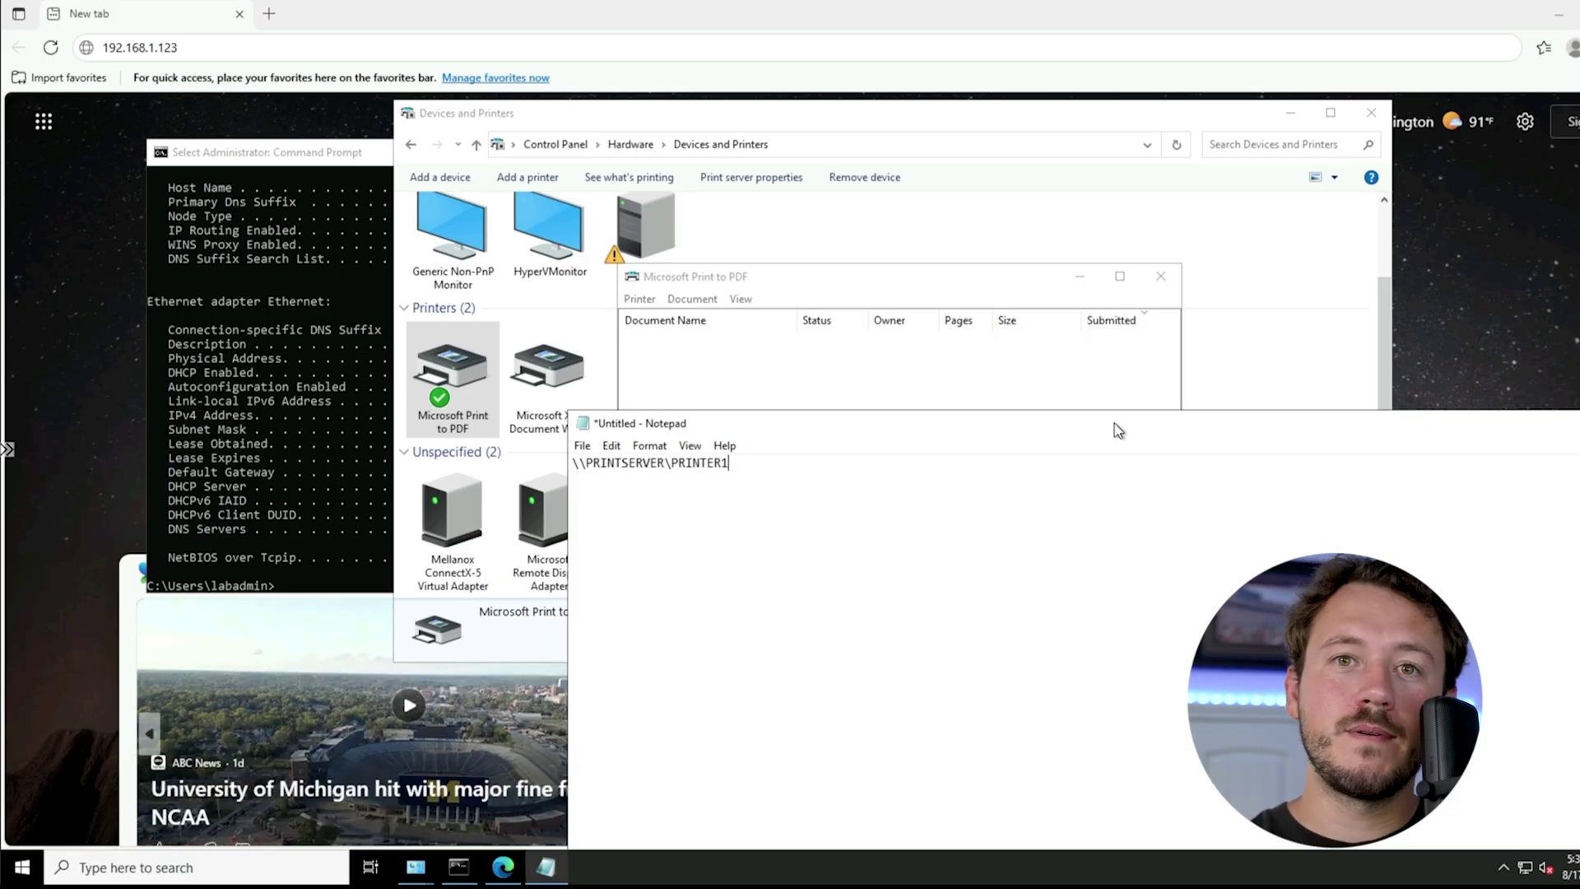
Search 'print' and launch Print Management.
click(213, 869)
text(print)
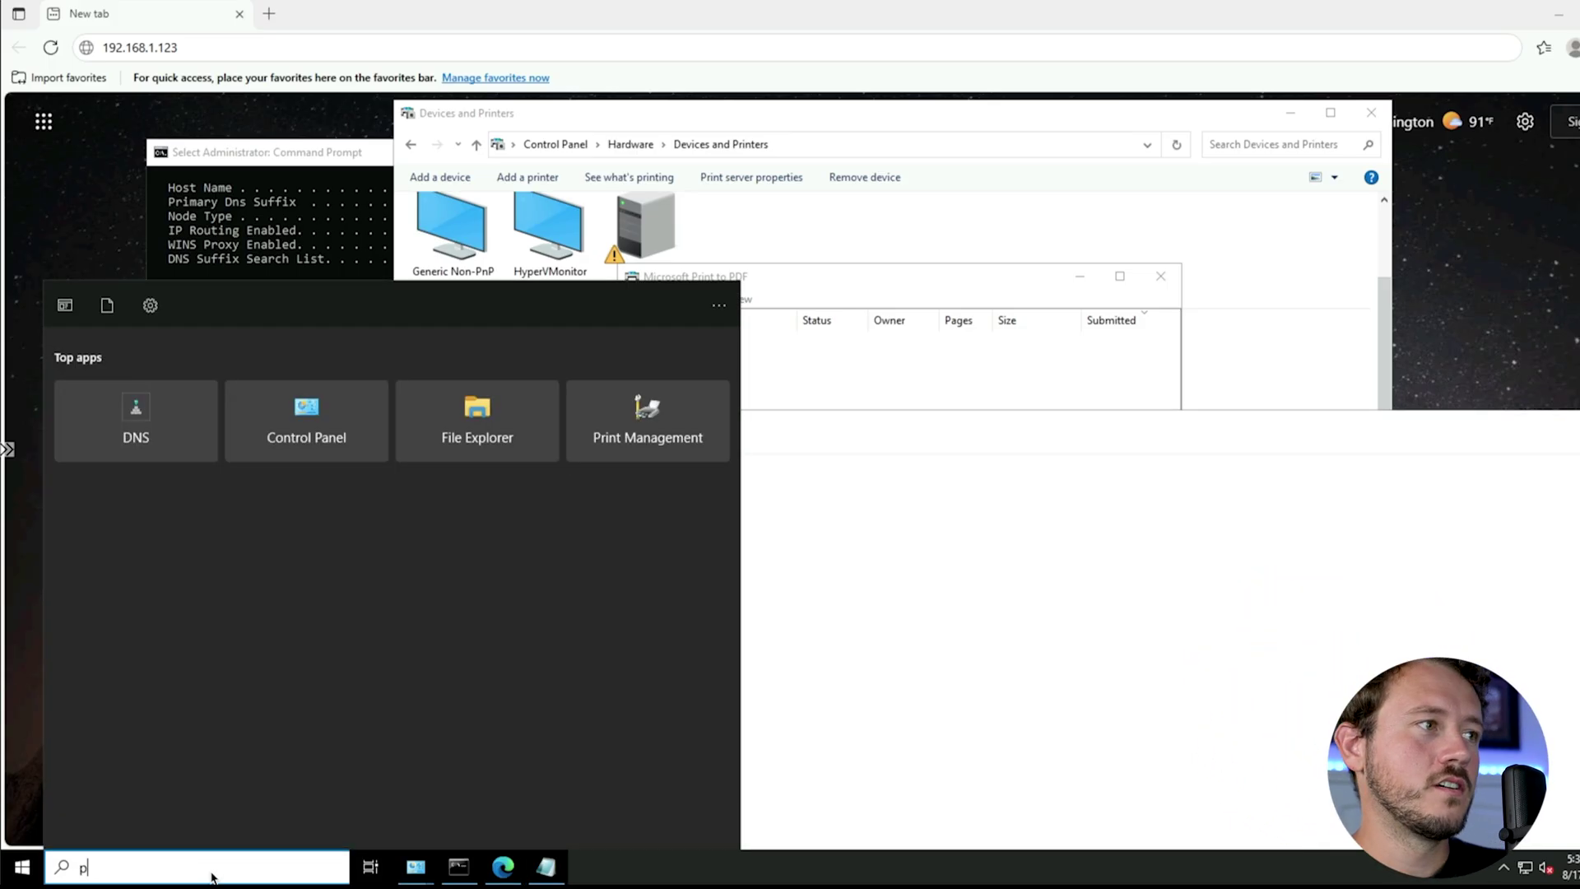
key(Return)
drag(547, 126, 796, 59)
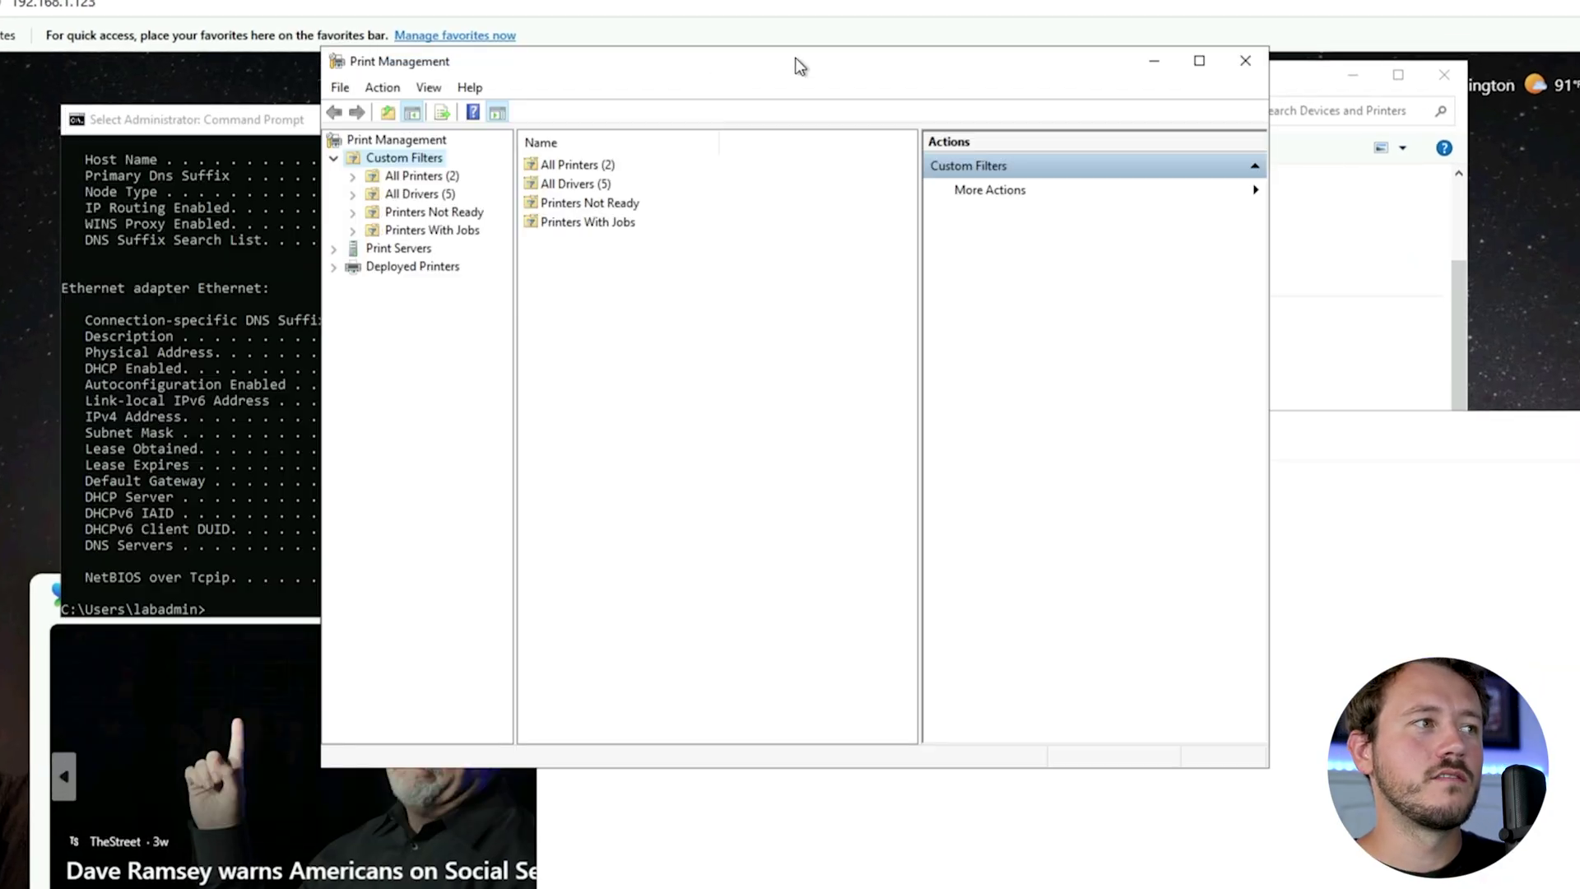
Expand Print Servers > lab-vm (local) > Printers and inspect Microsoft Print to PDF's actions without choosing one.
double_click(385, 248)
double_click(402, 267)
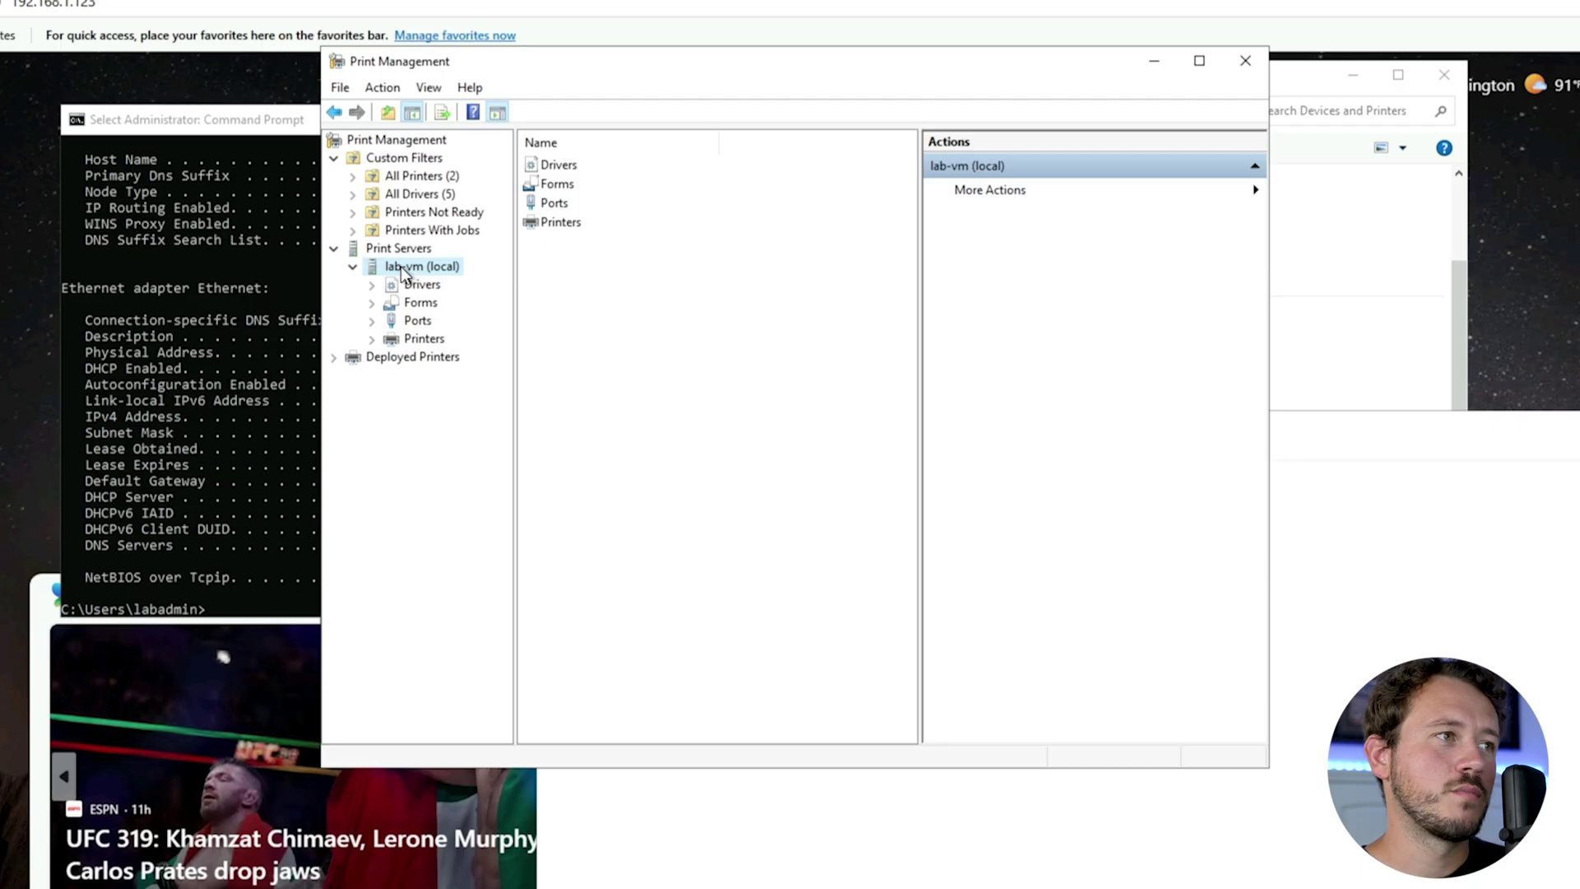
click(425, 340)
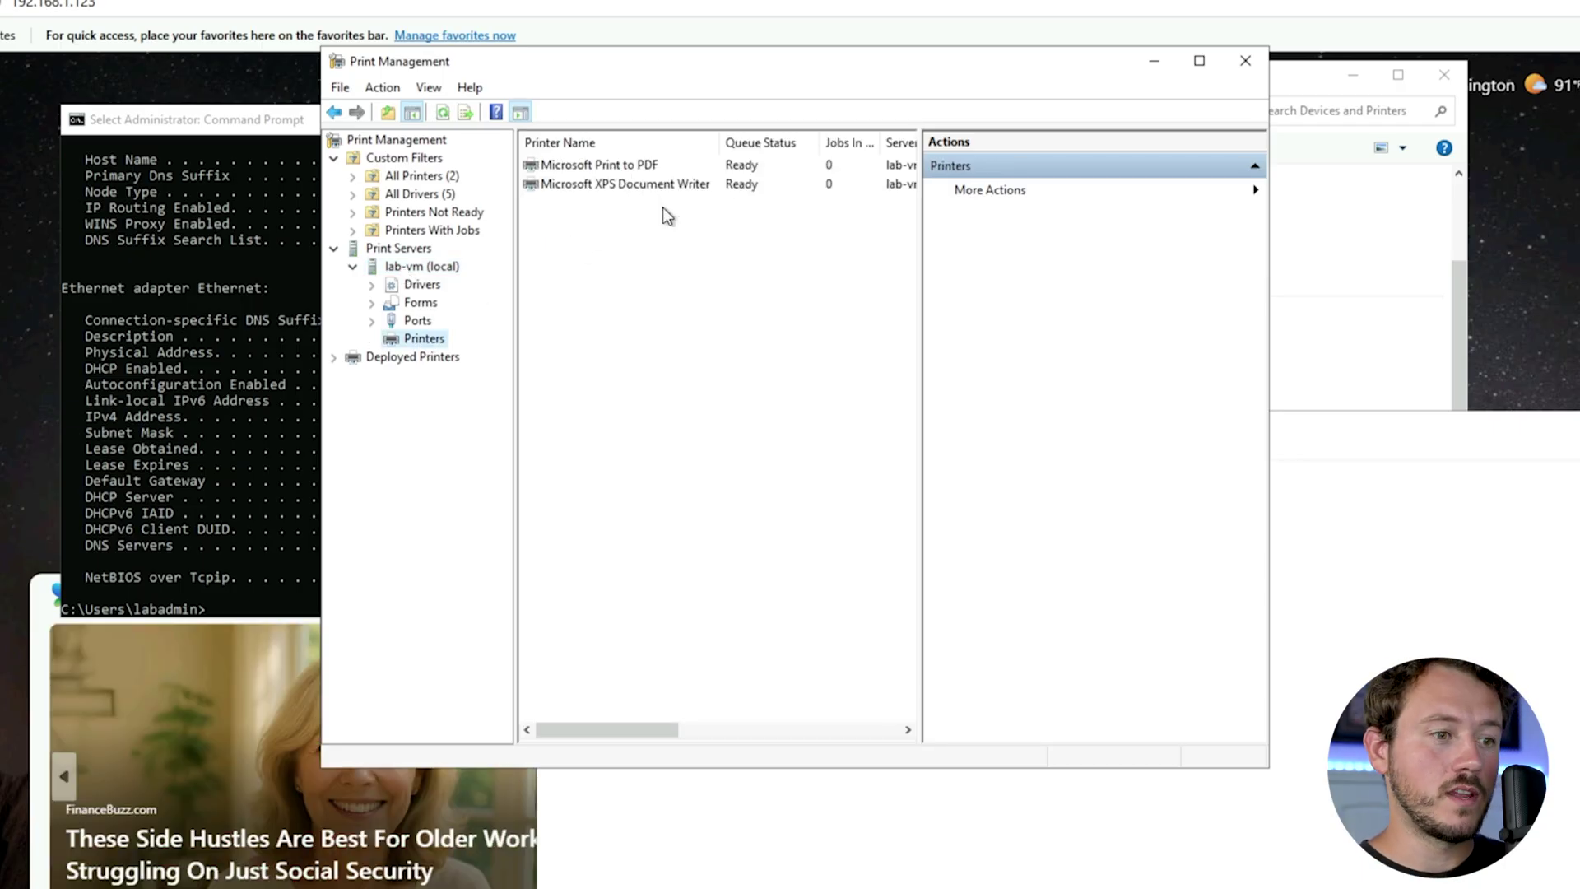
click(614, 167)
right_click(614, 166)
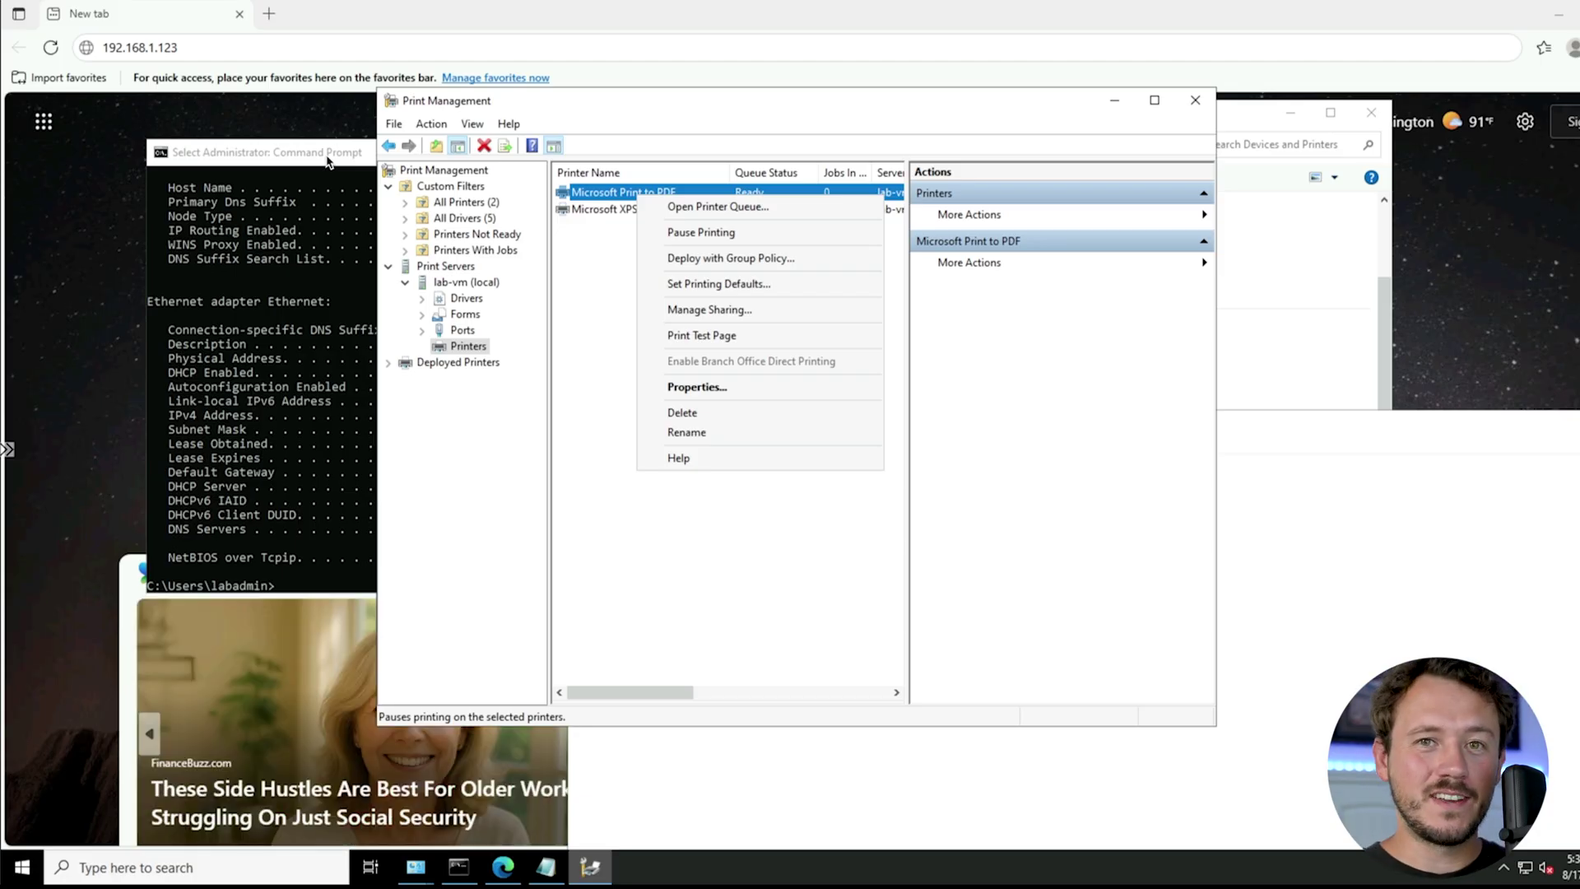
click(877, 543)
Close Print Management and the old console window.
click(1195, 100)
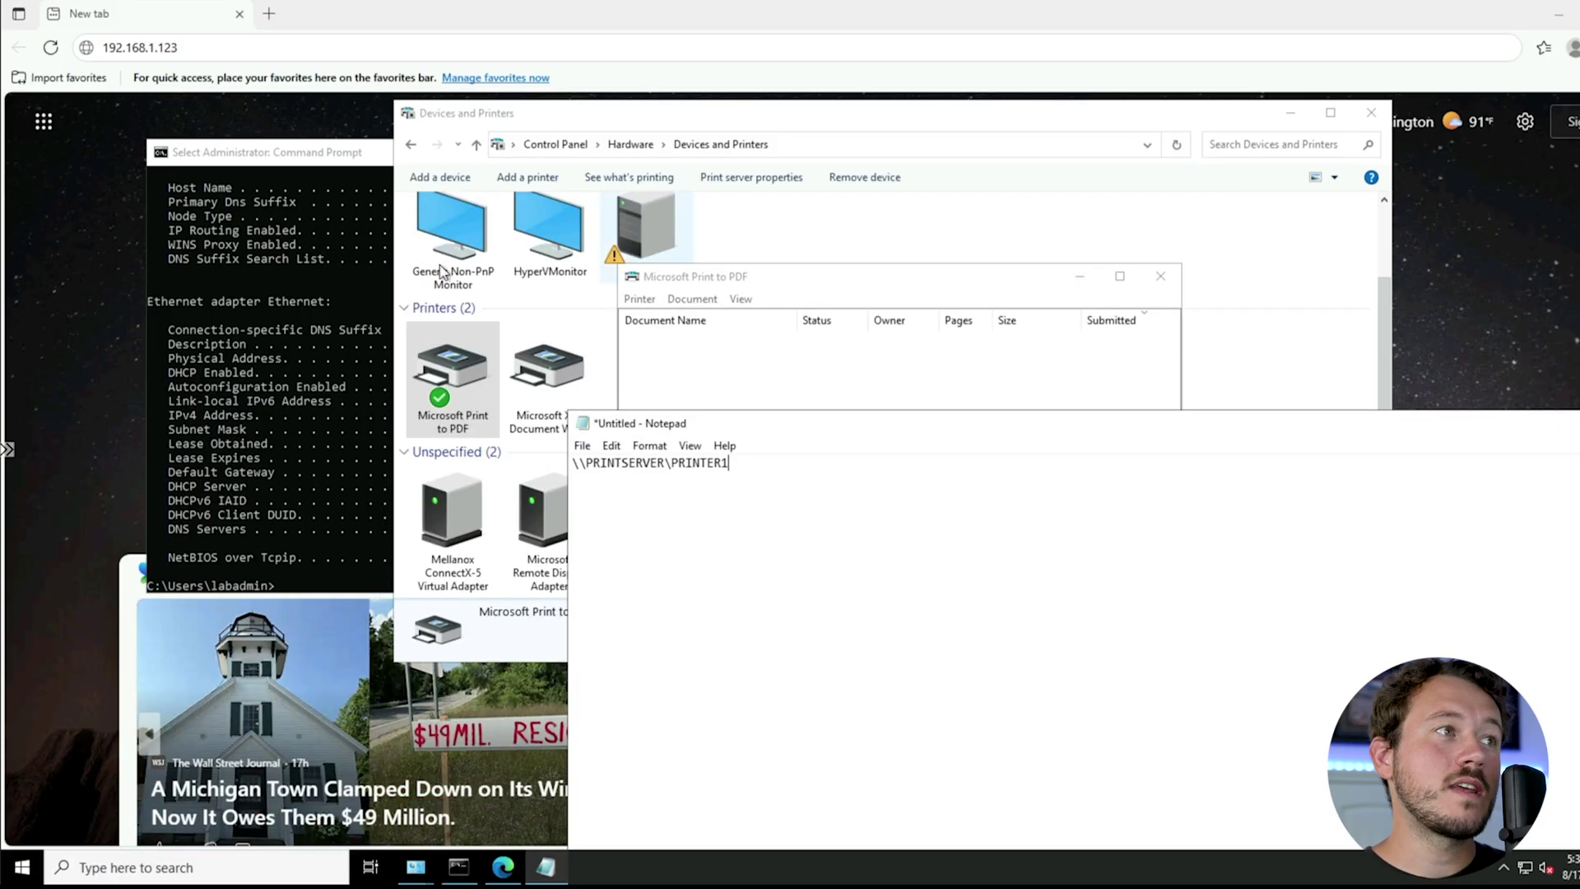
drag(391, 156, 1014, 158)
click(994, 153)
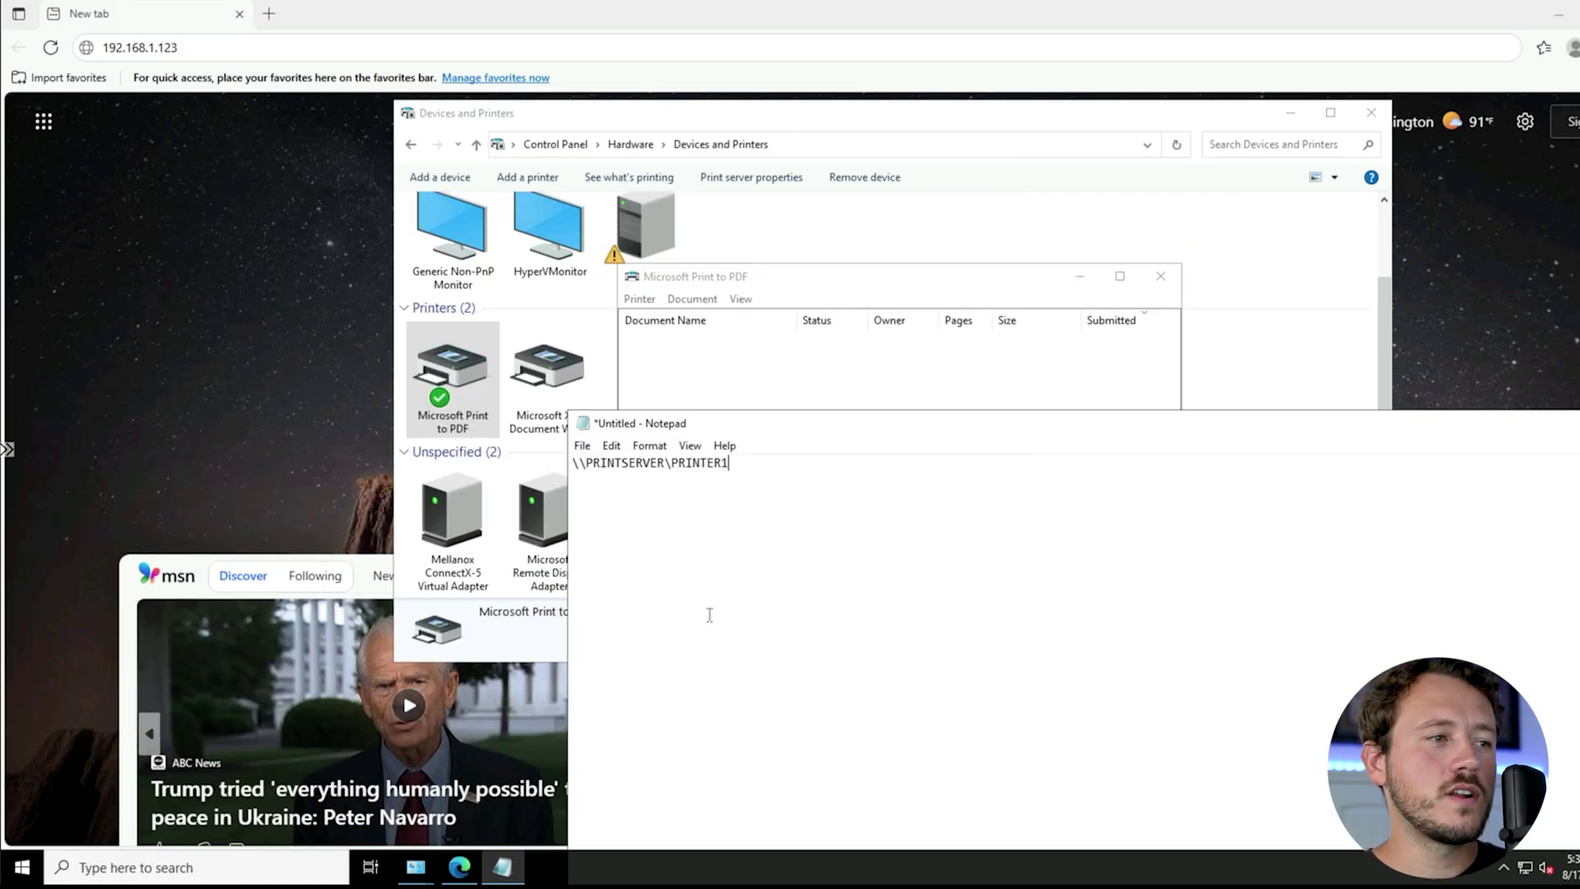
Search 'cmd' and launch Command Prompt as administrator.
click(282, 868)
text(cmd)
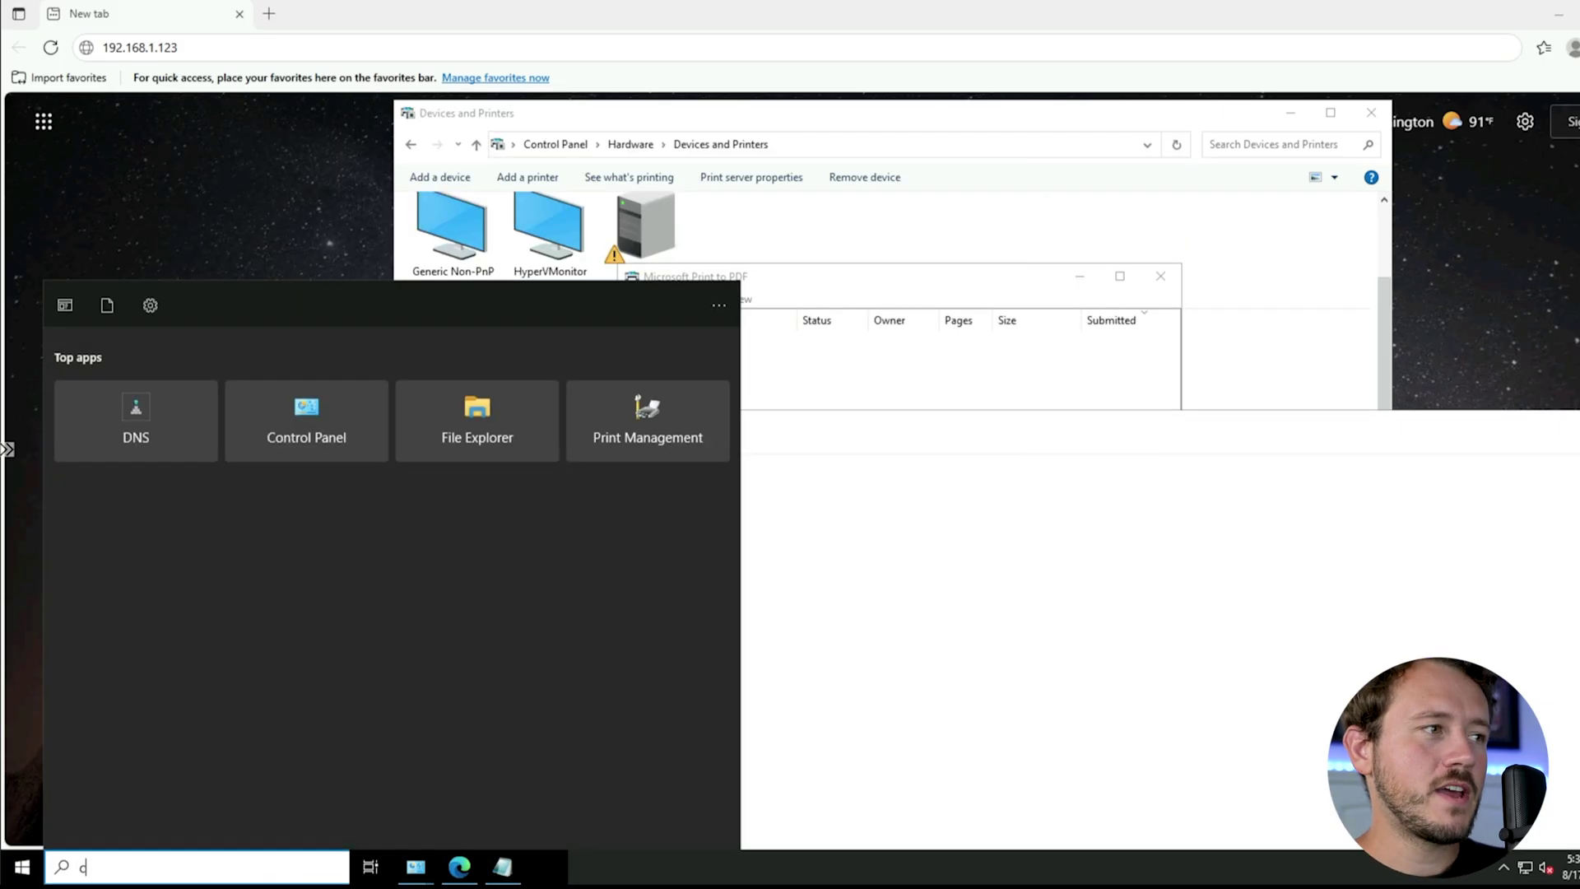
right_click(298, 397)
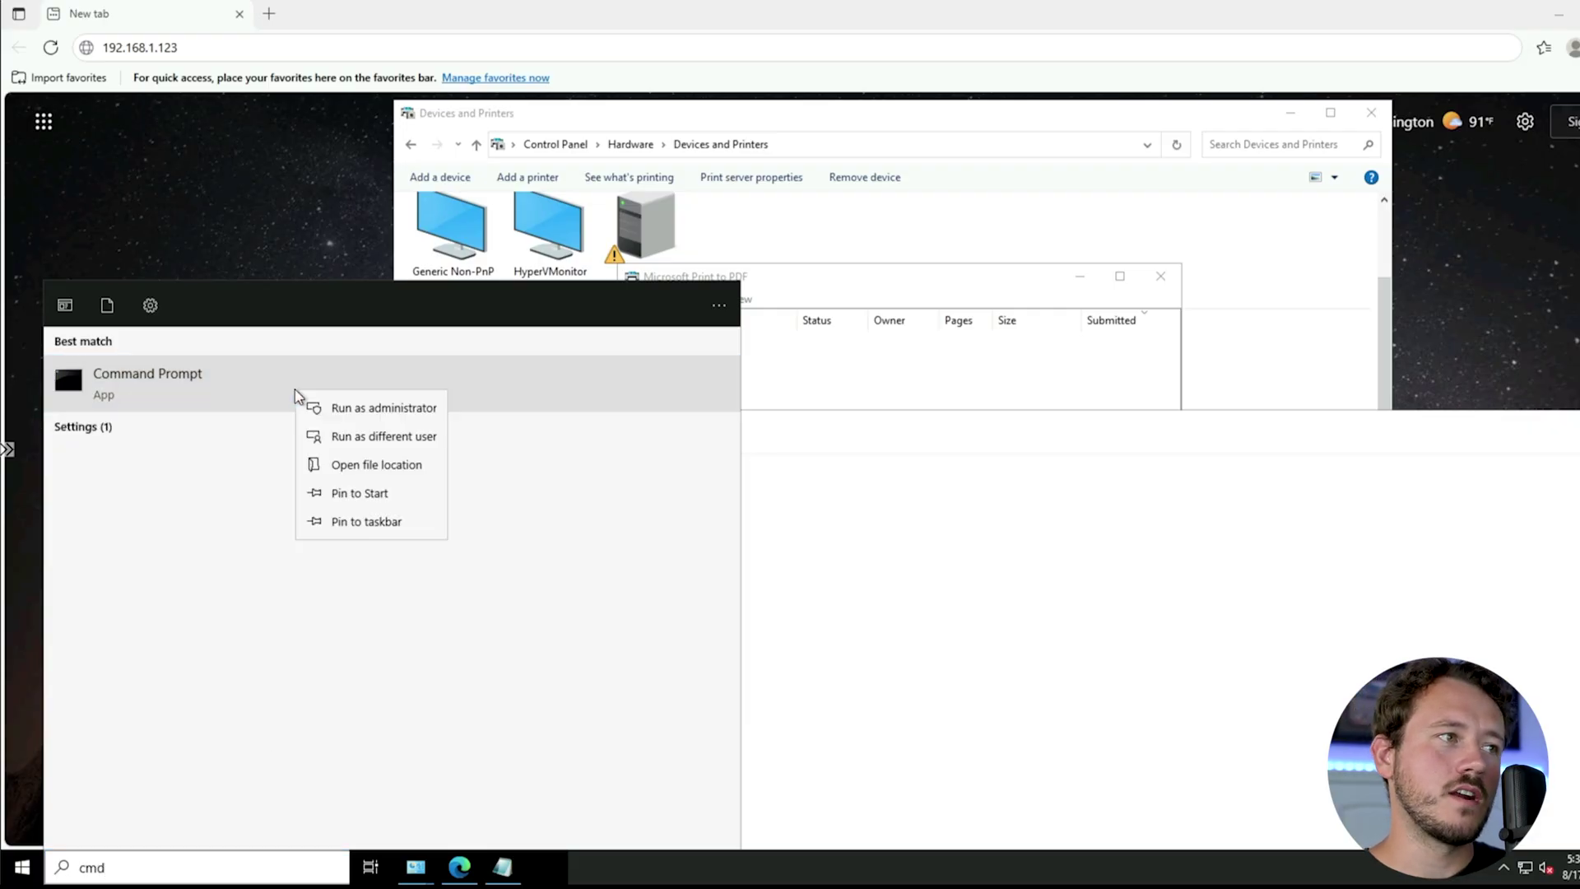
click(391, 409)
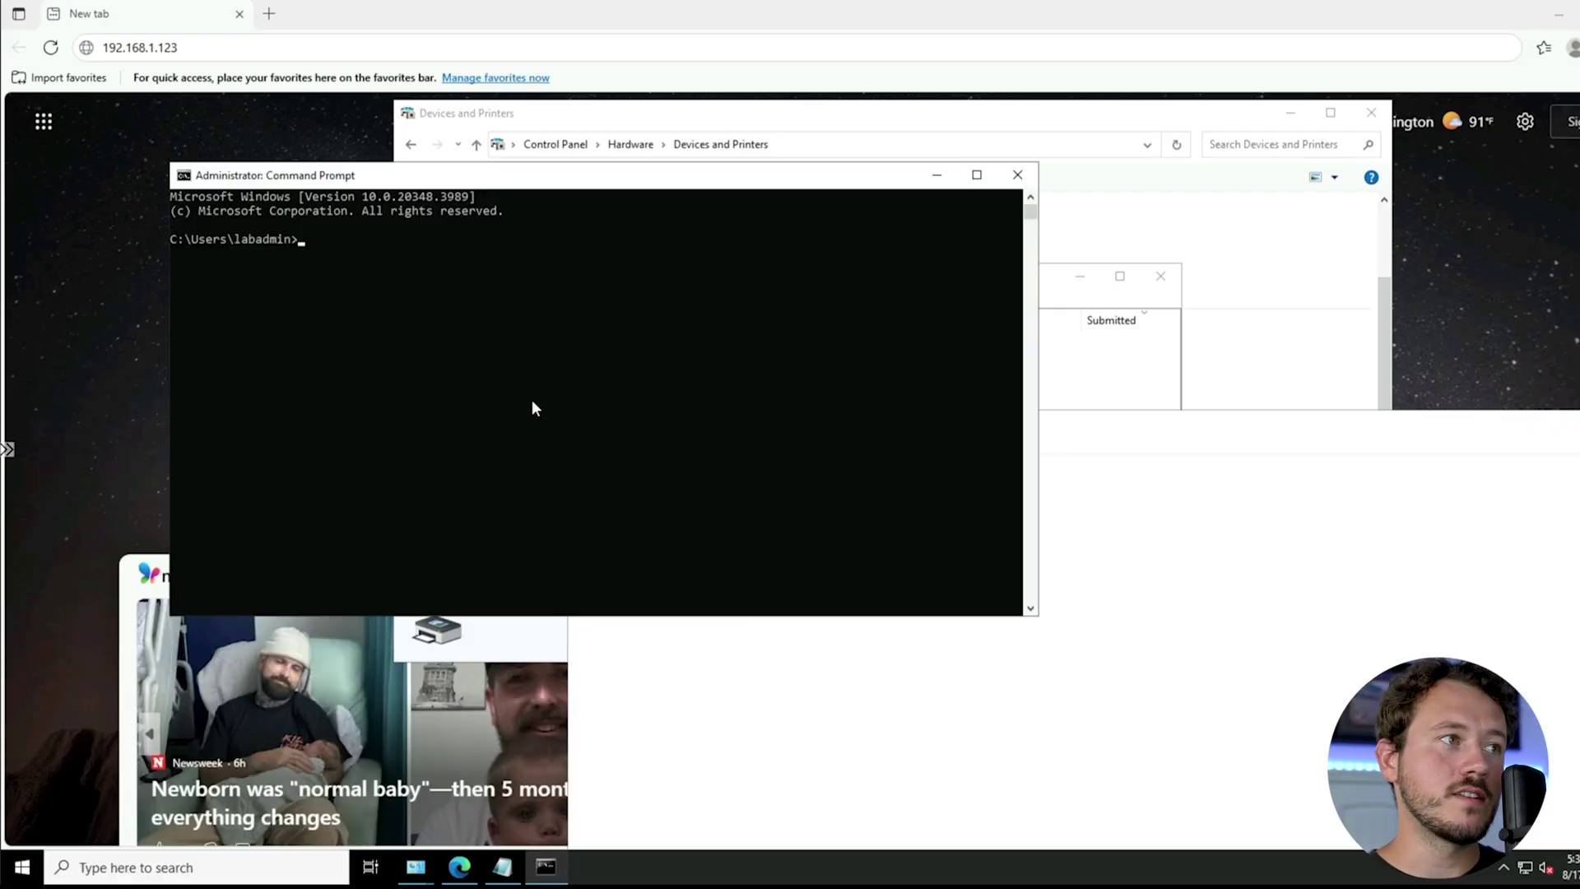
click(324, 251)
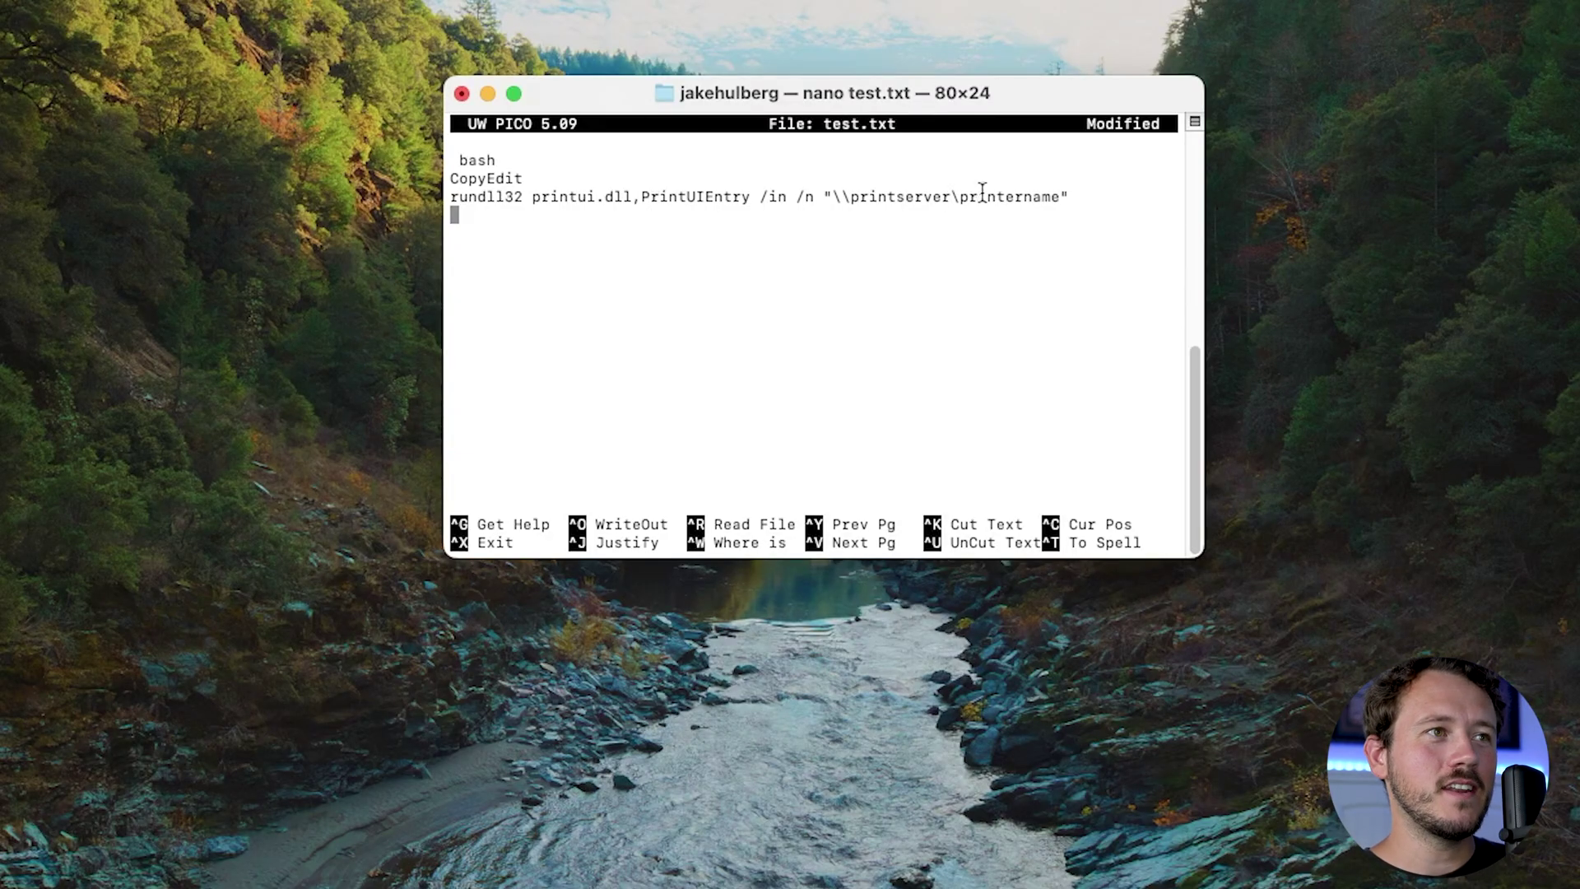
Highlight the \\printserver\printername placeholder in the rundll32 command in nano.
drag(831, 196, 1061, 197)
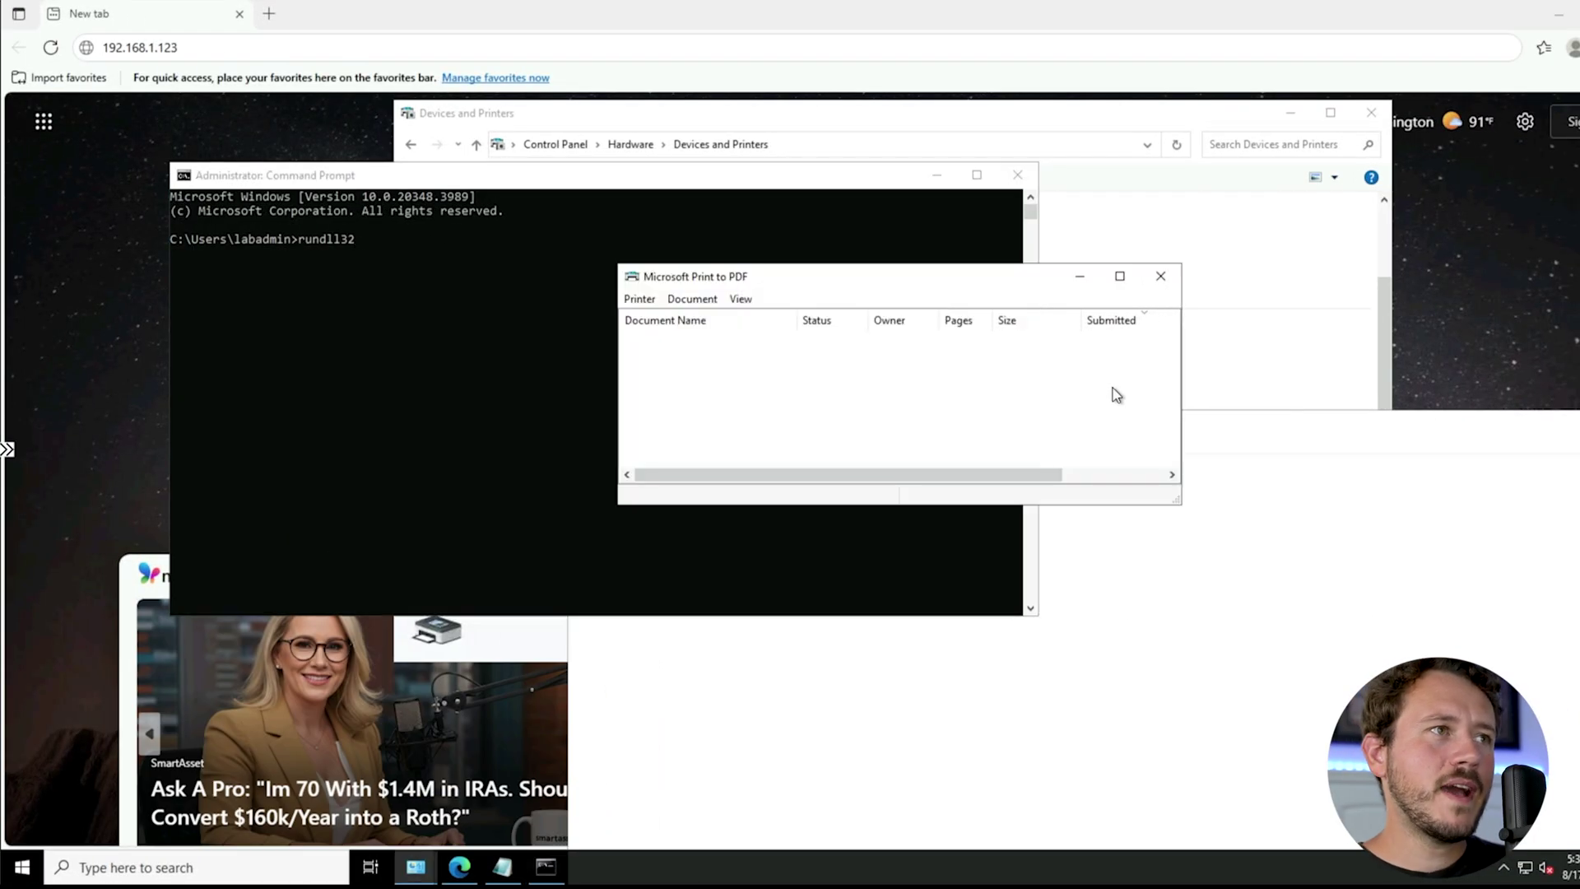
Close the Print to PDF queue and open Microsoft Print to PDF's printer properties.
click(1160, 278)
click(1150, 226)
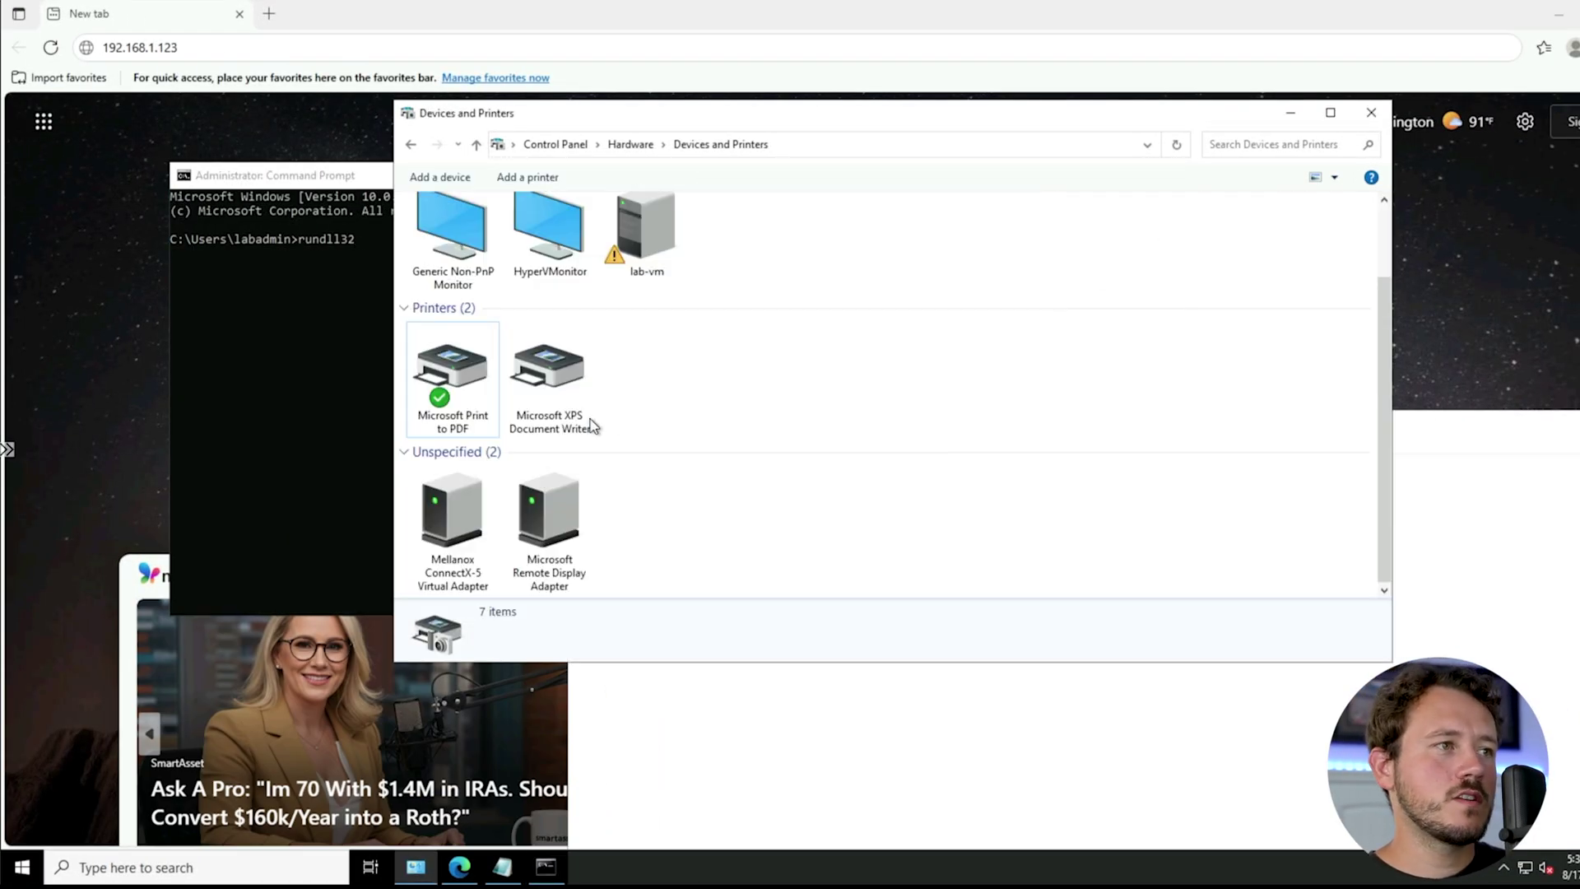
right_click(461, 385)
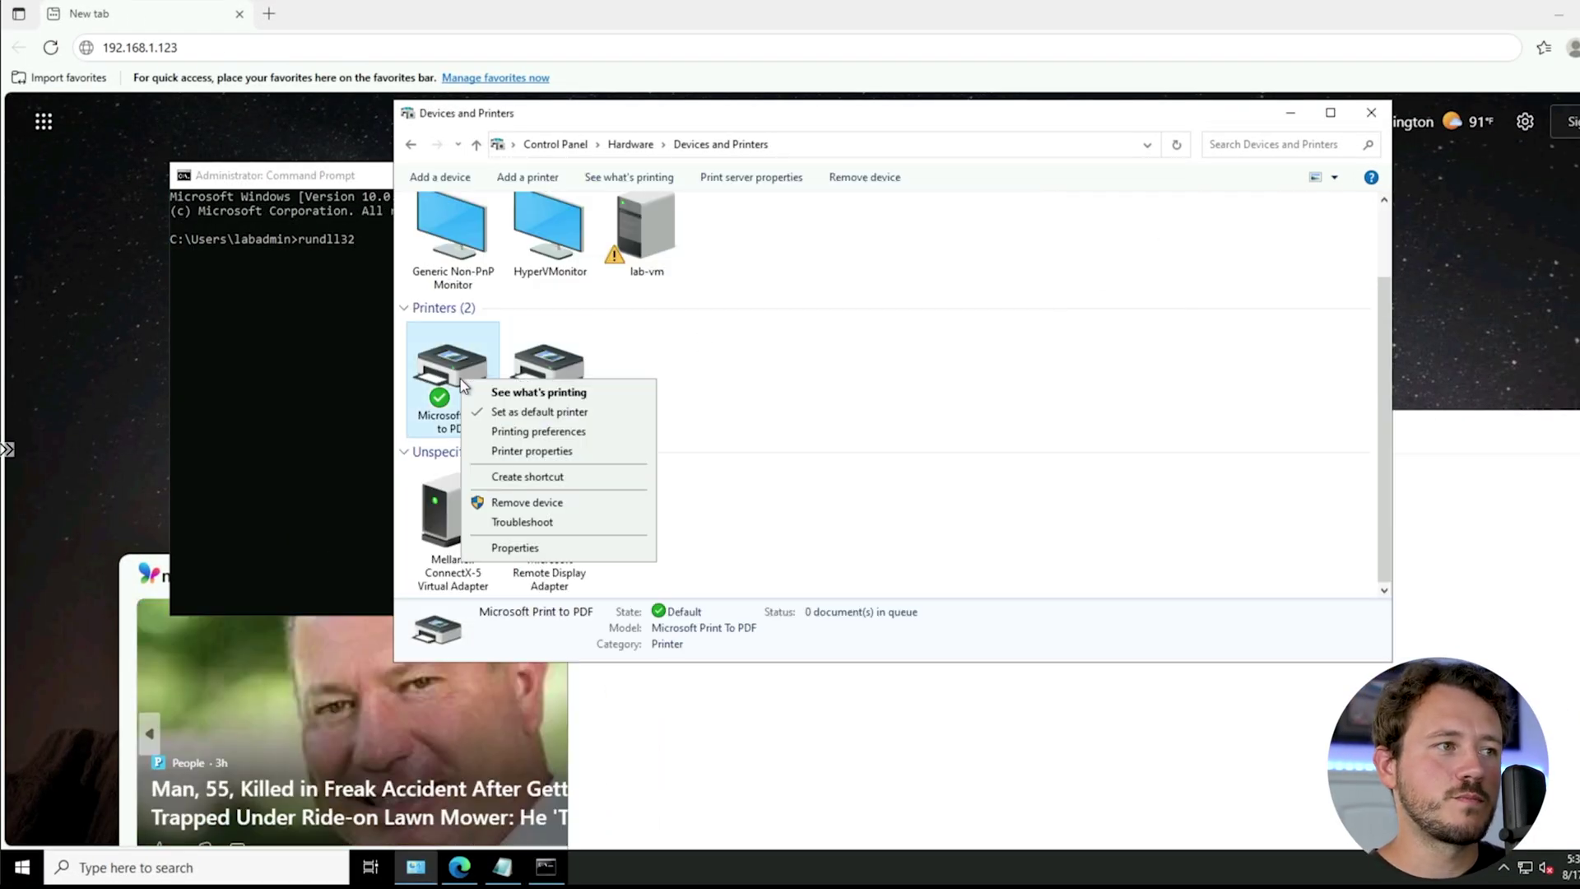
click(543, 452)
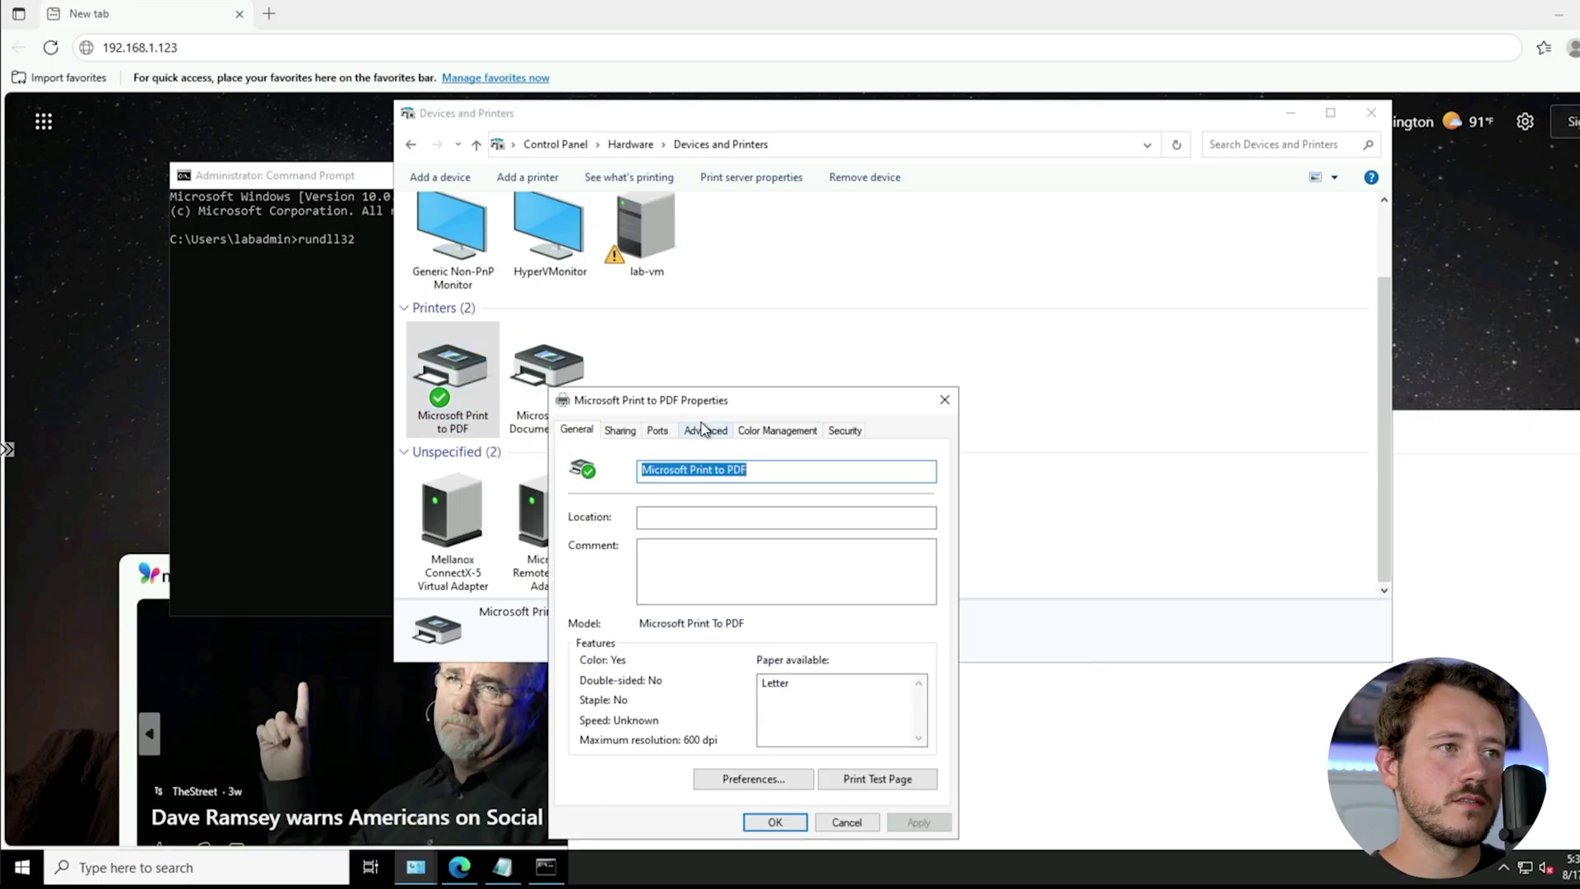
Review the General and Advanced settings, ending on driver Microsoft Print To PDF, priority 1.
click(706, 430)
drag(749, 404, 957, 194)
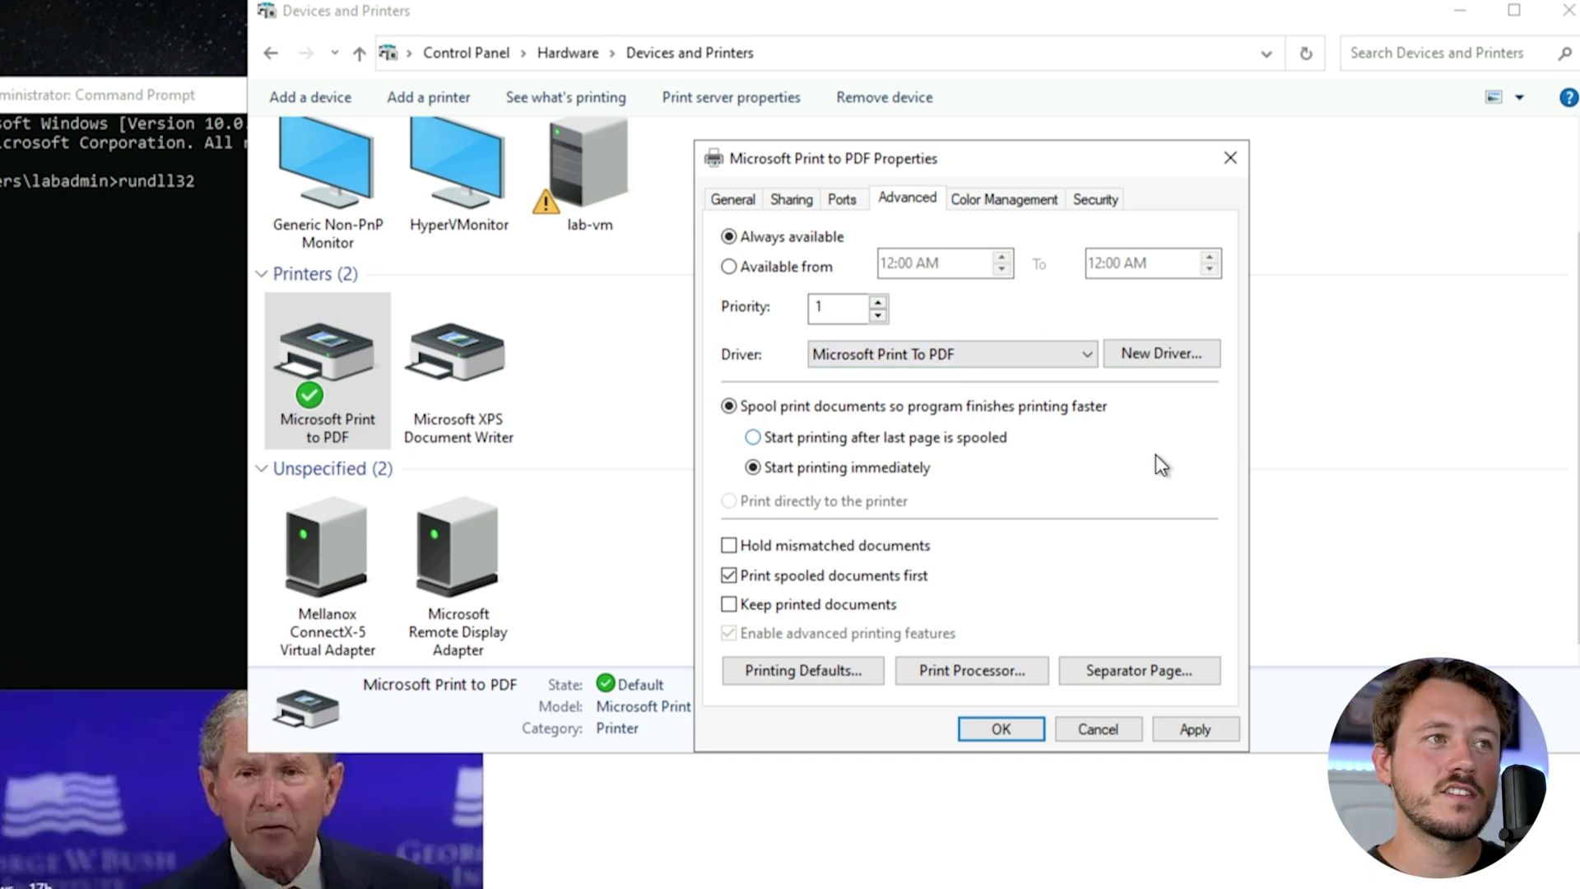
click(739, 201)
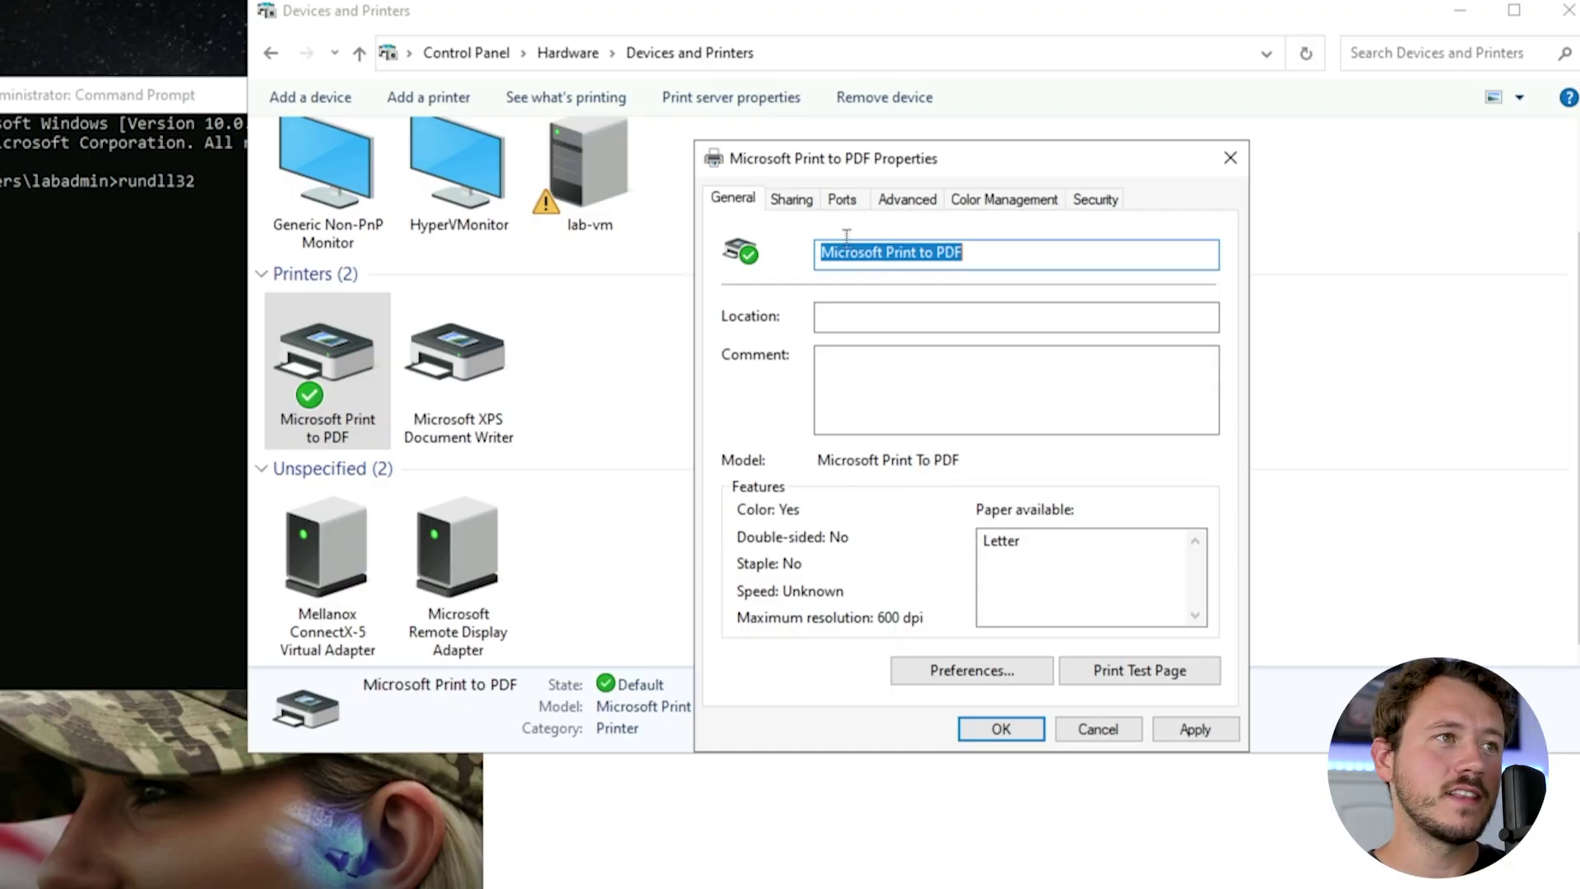
click(889, 198)
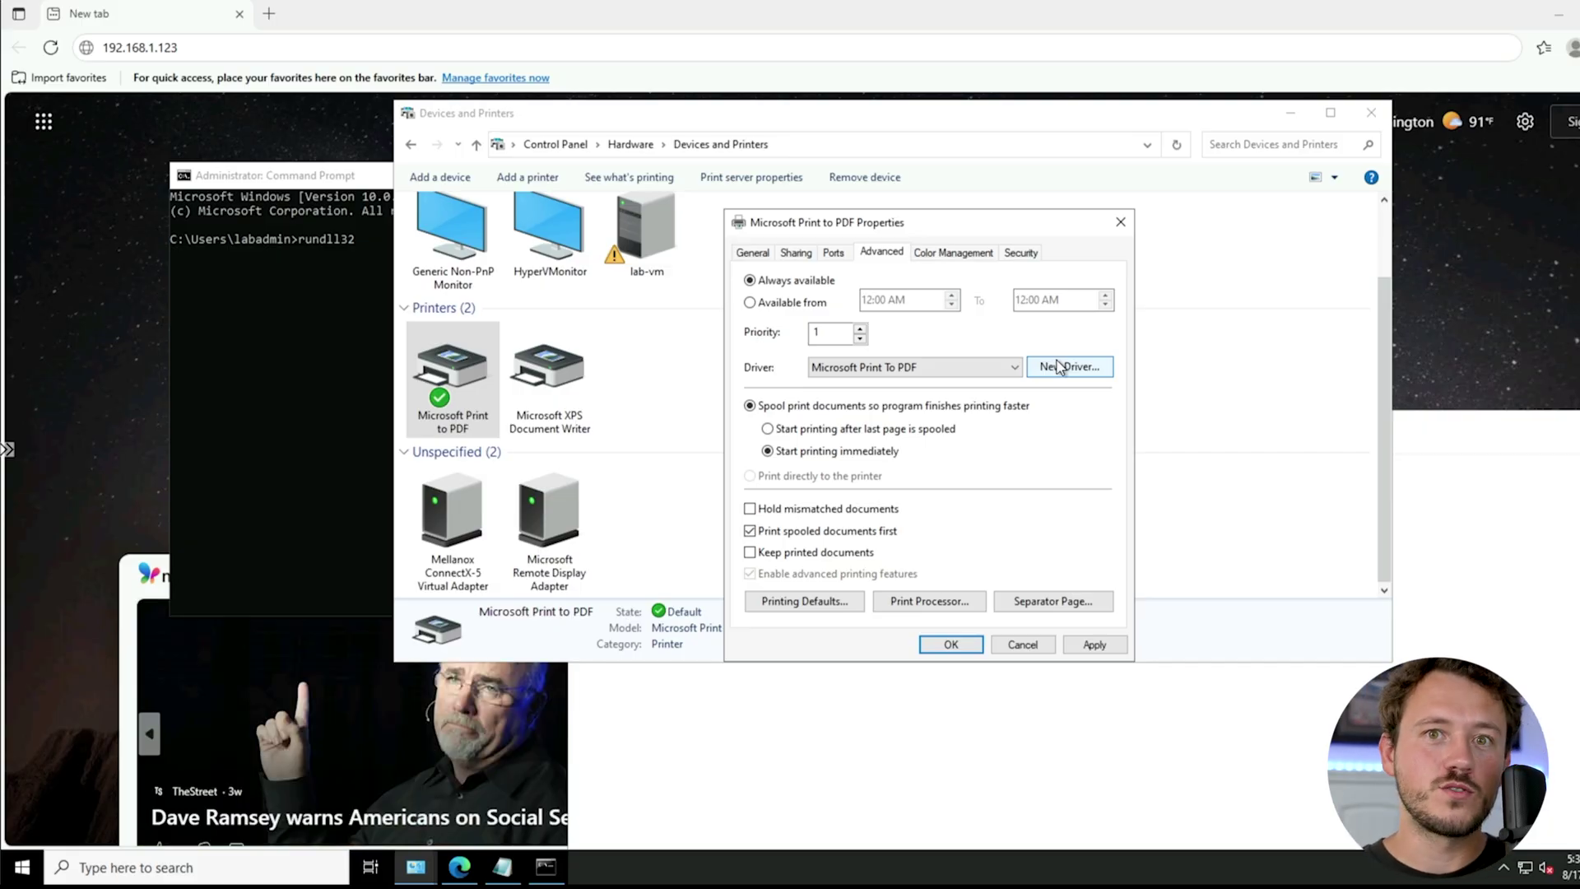
Close the properties, reopen the Print to PDF queue, and delete text from the rundll32 line in the admin Command Prompt.
click(1120, 222)
right_click(466, 365)
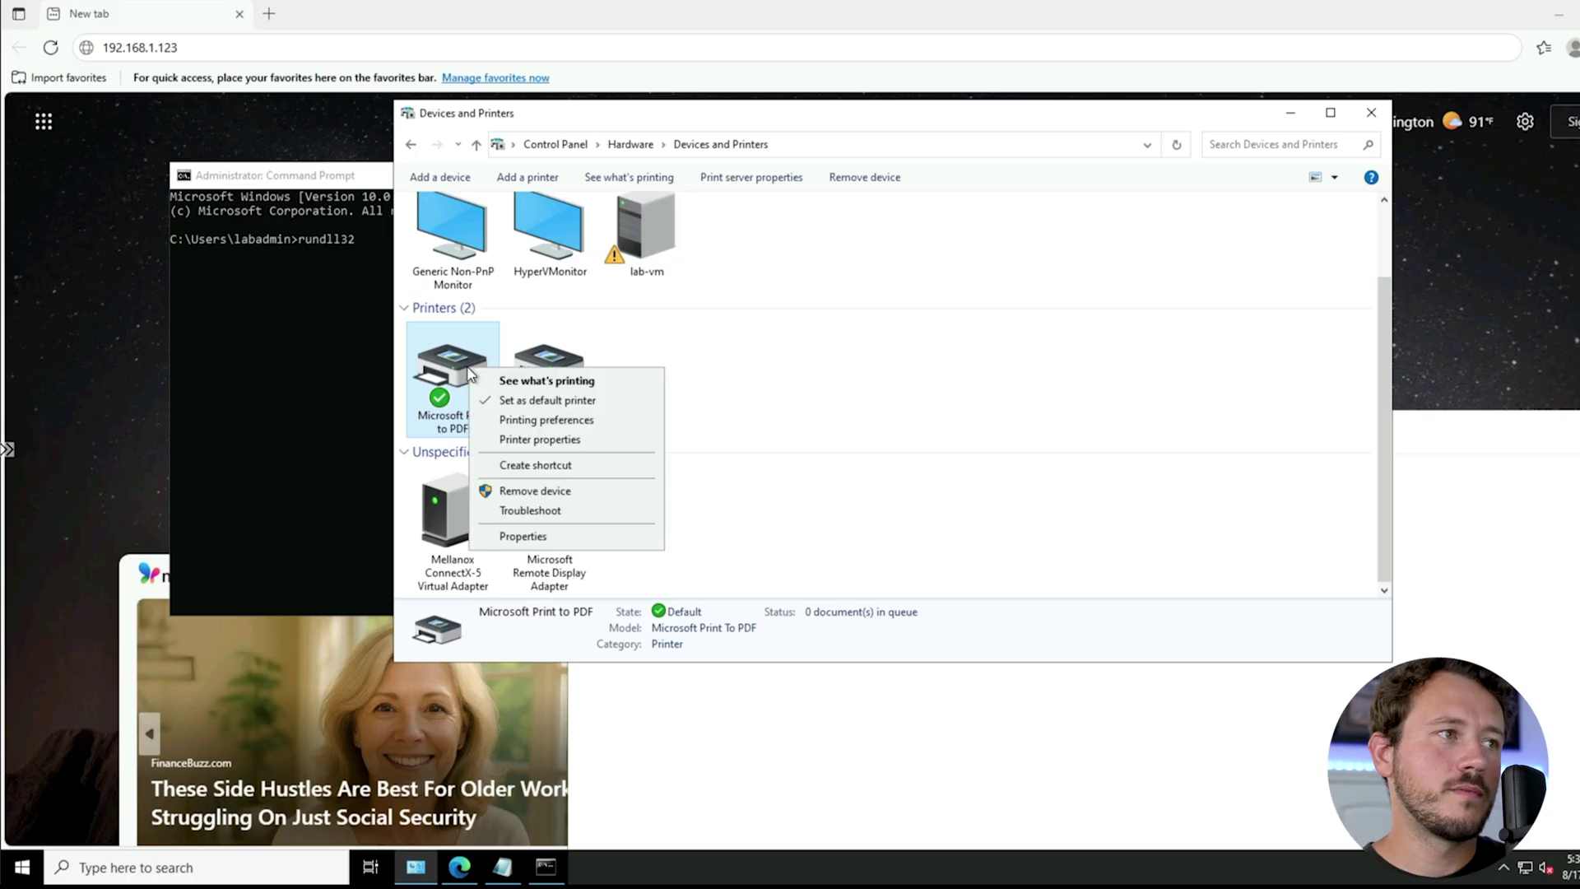
click(512, 381)
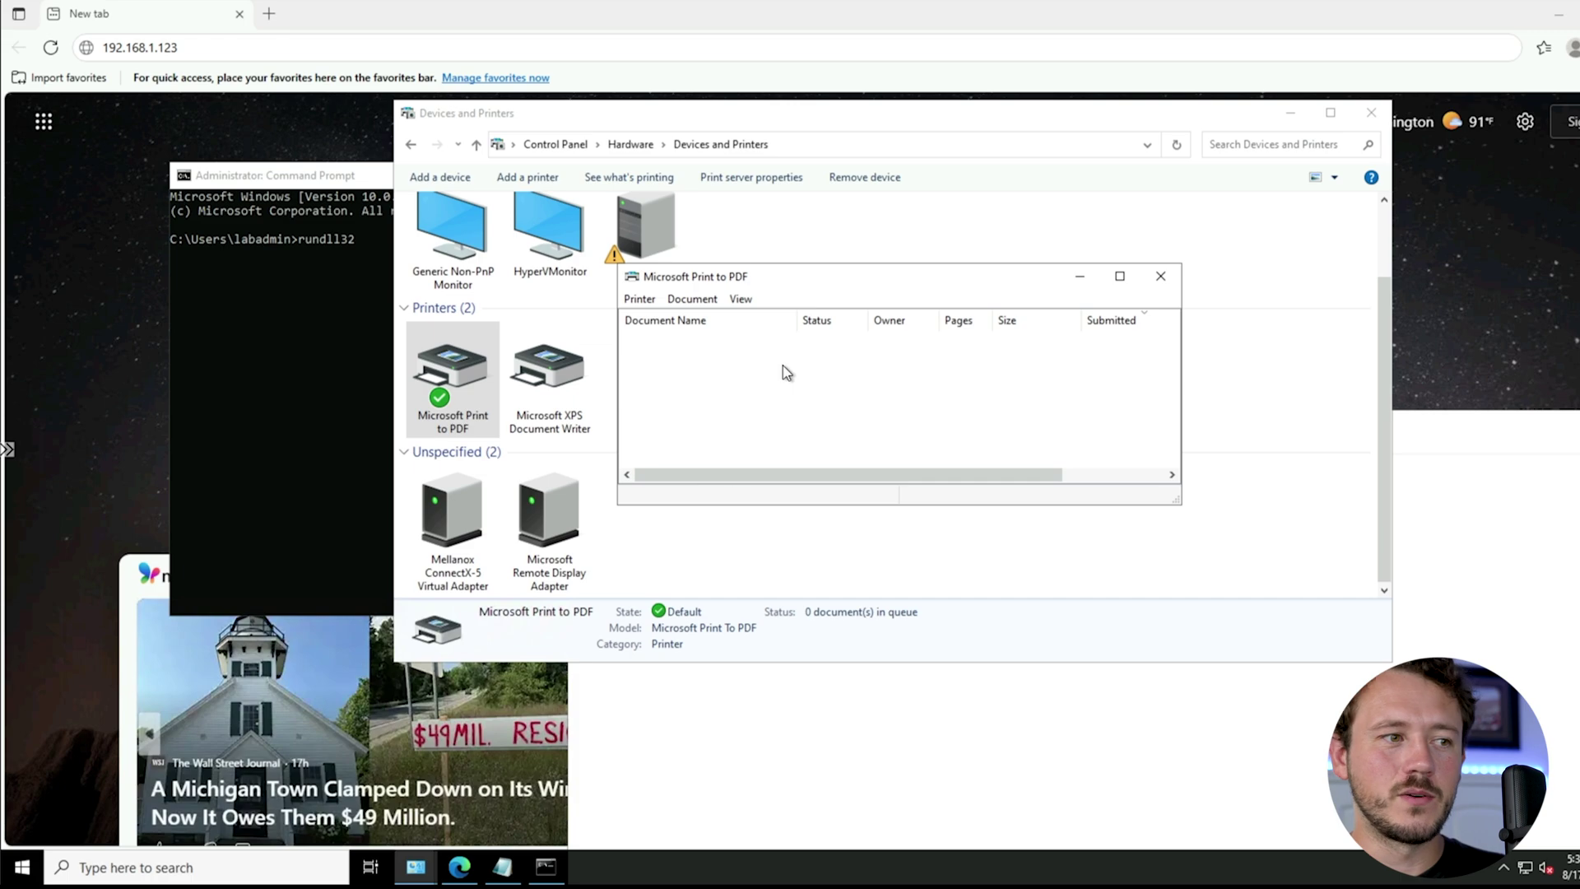
click(540, 879)
key(BackSpace)
key(BackSpace)
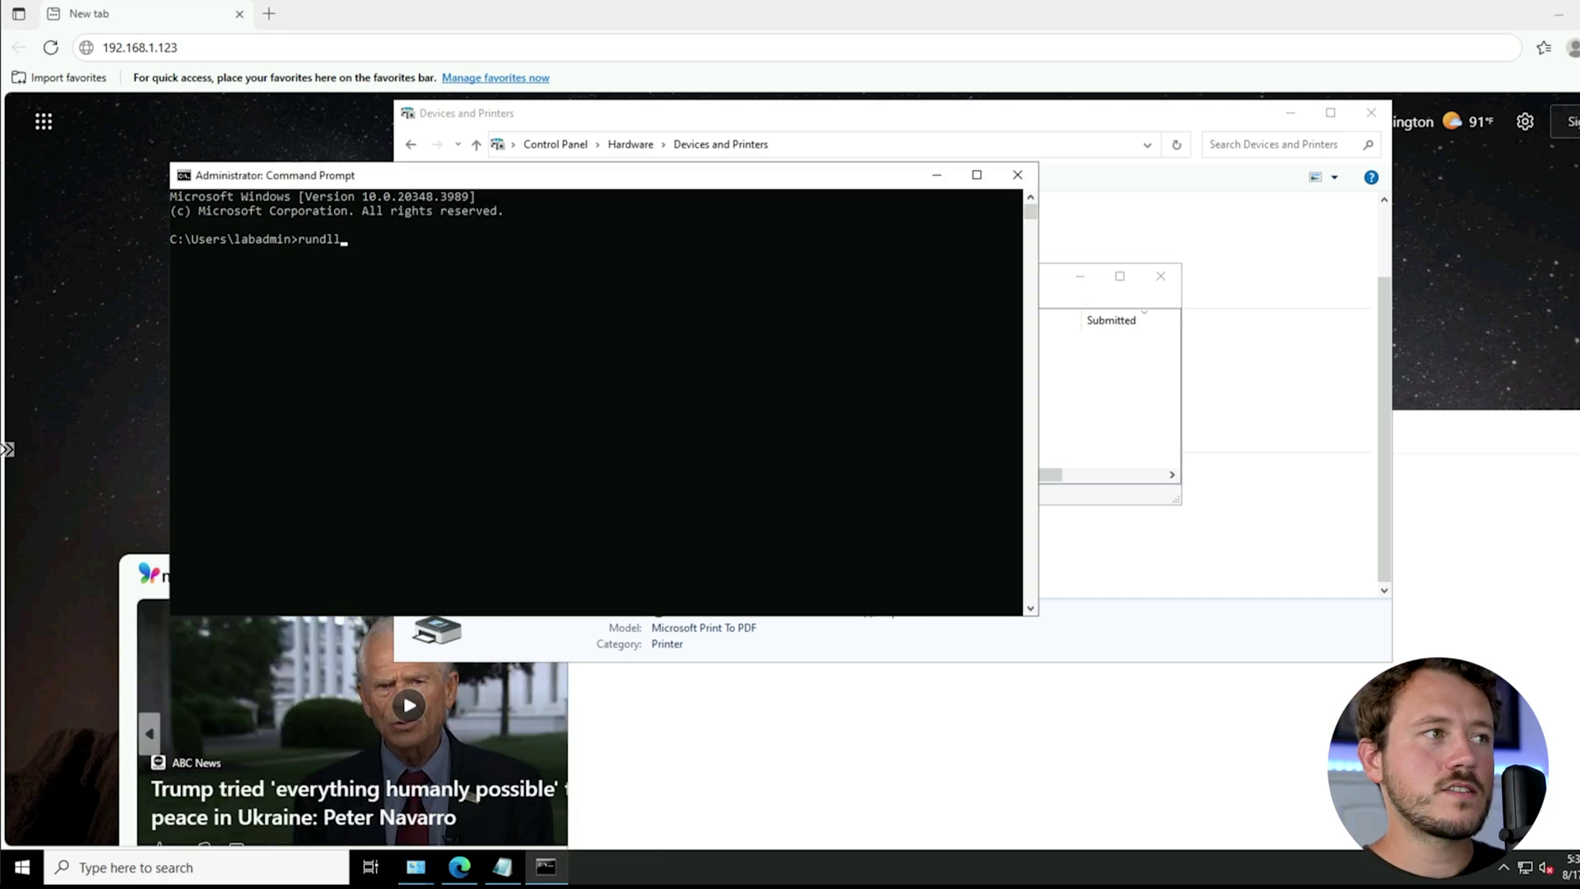
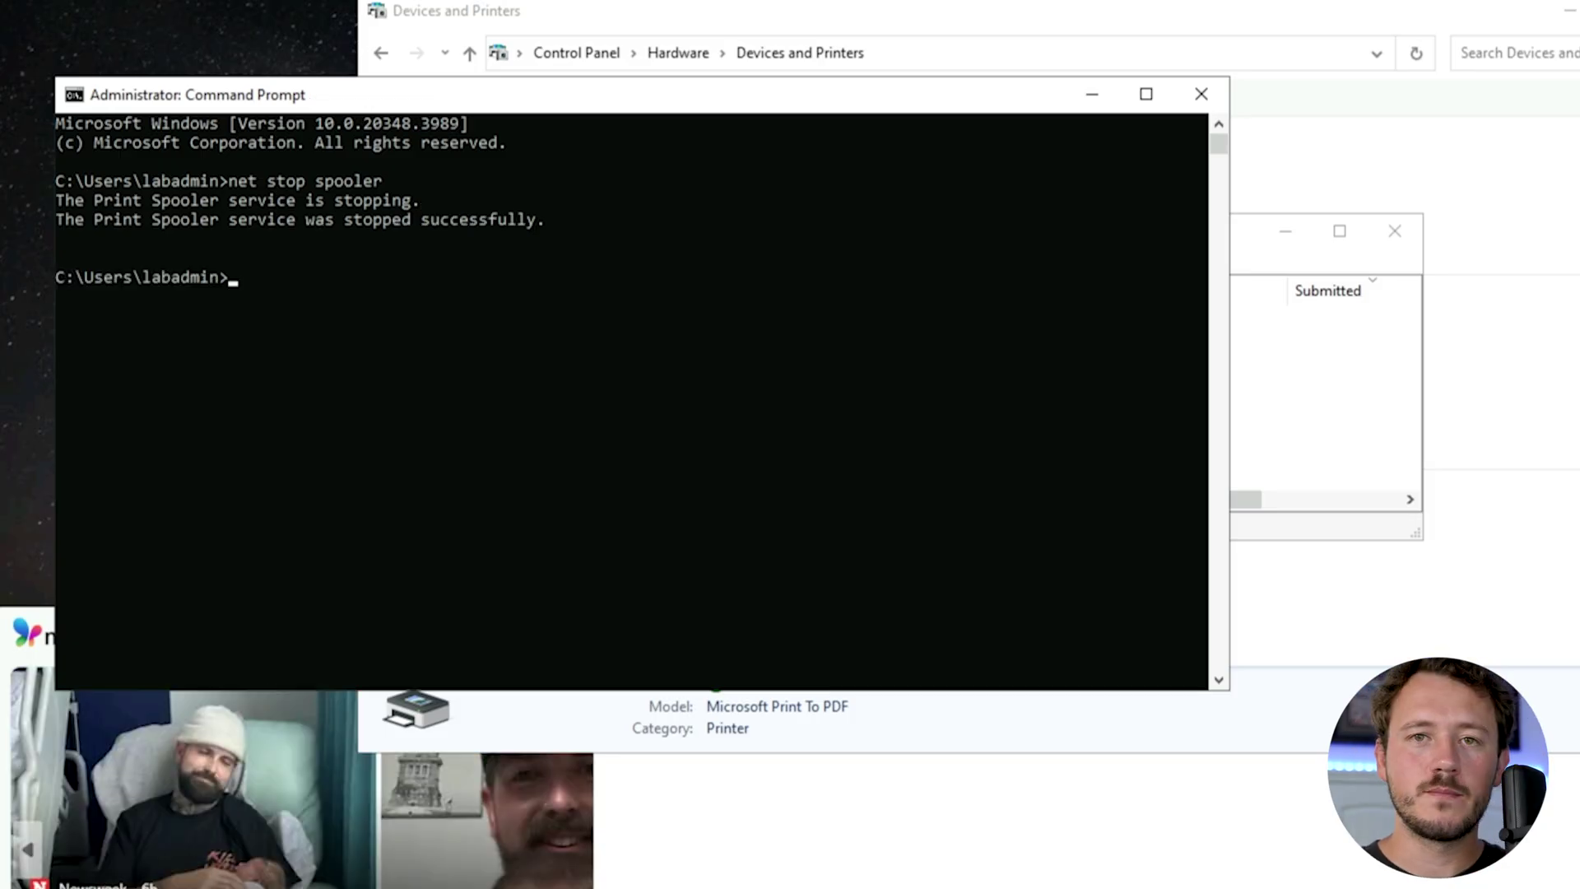
Restart the spooler with 'net stop spooler' and 'net start spooler', then bring the empty Print to PDF queue forward.
text(net)
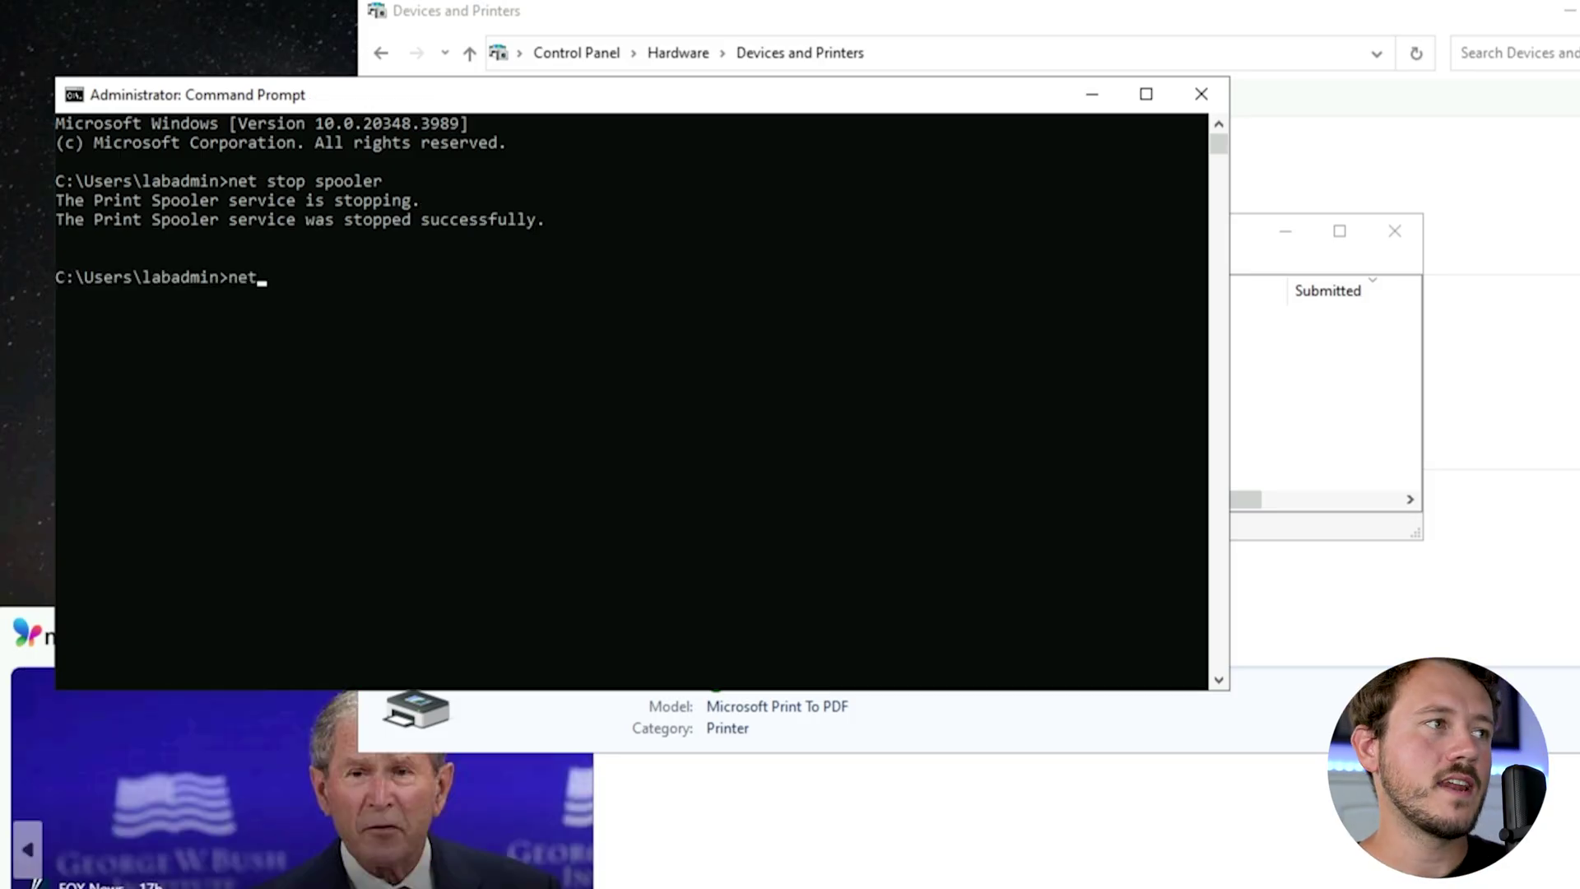
text( start spooler)
key(Return)
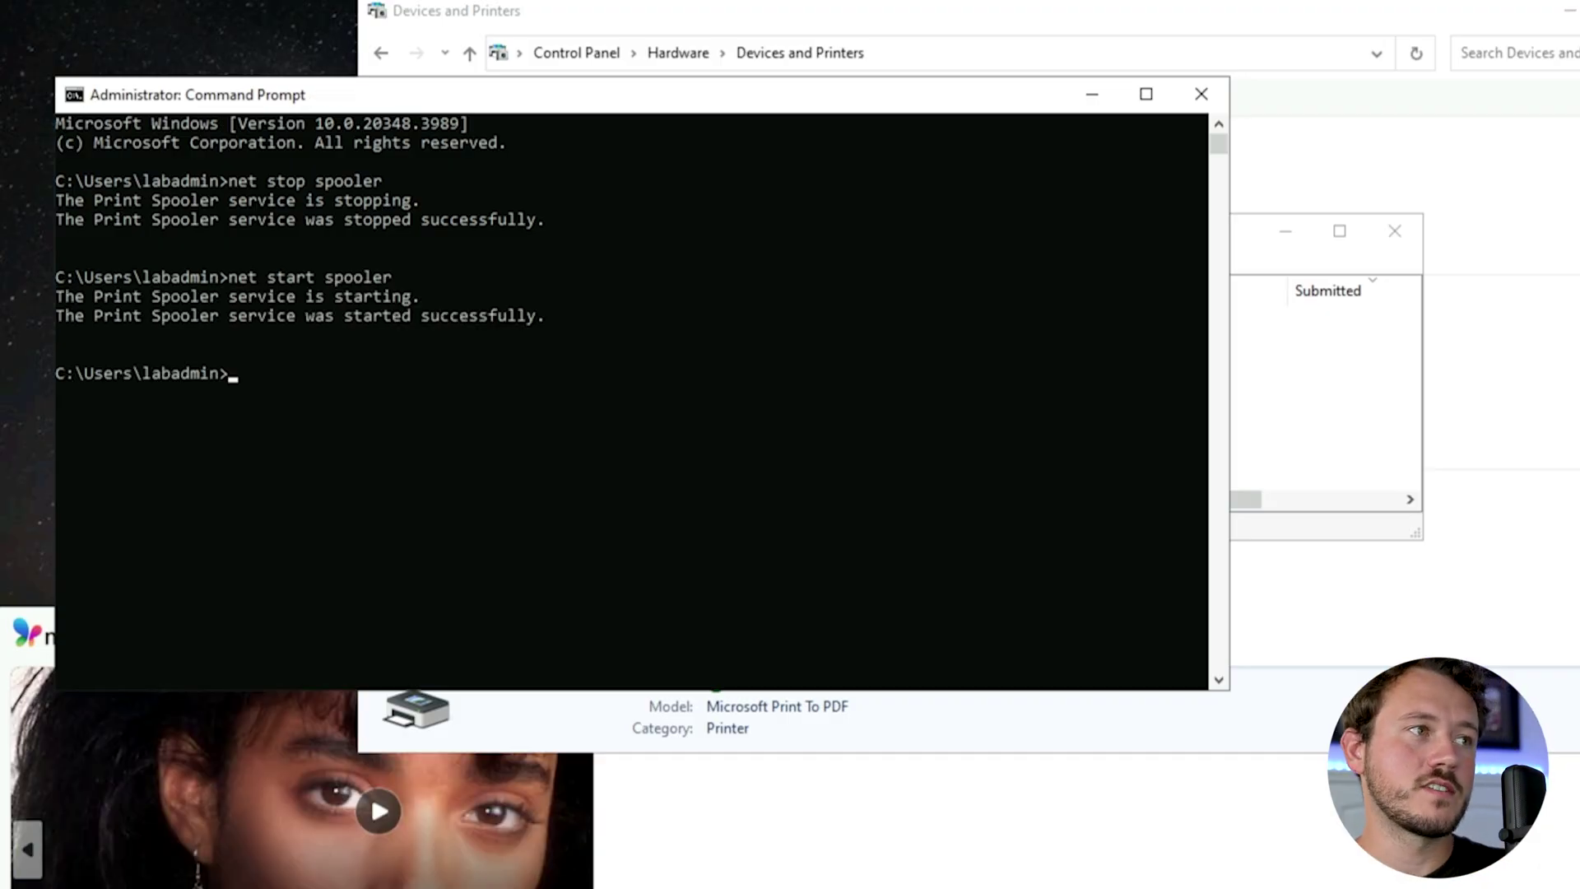
click(1310, 408)
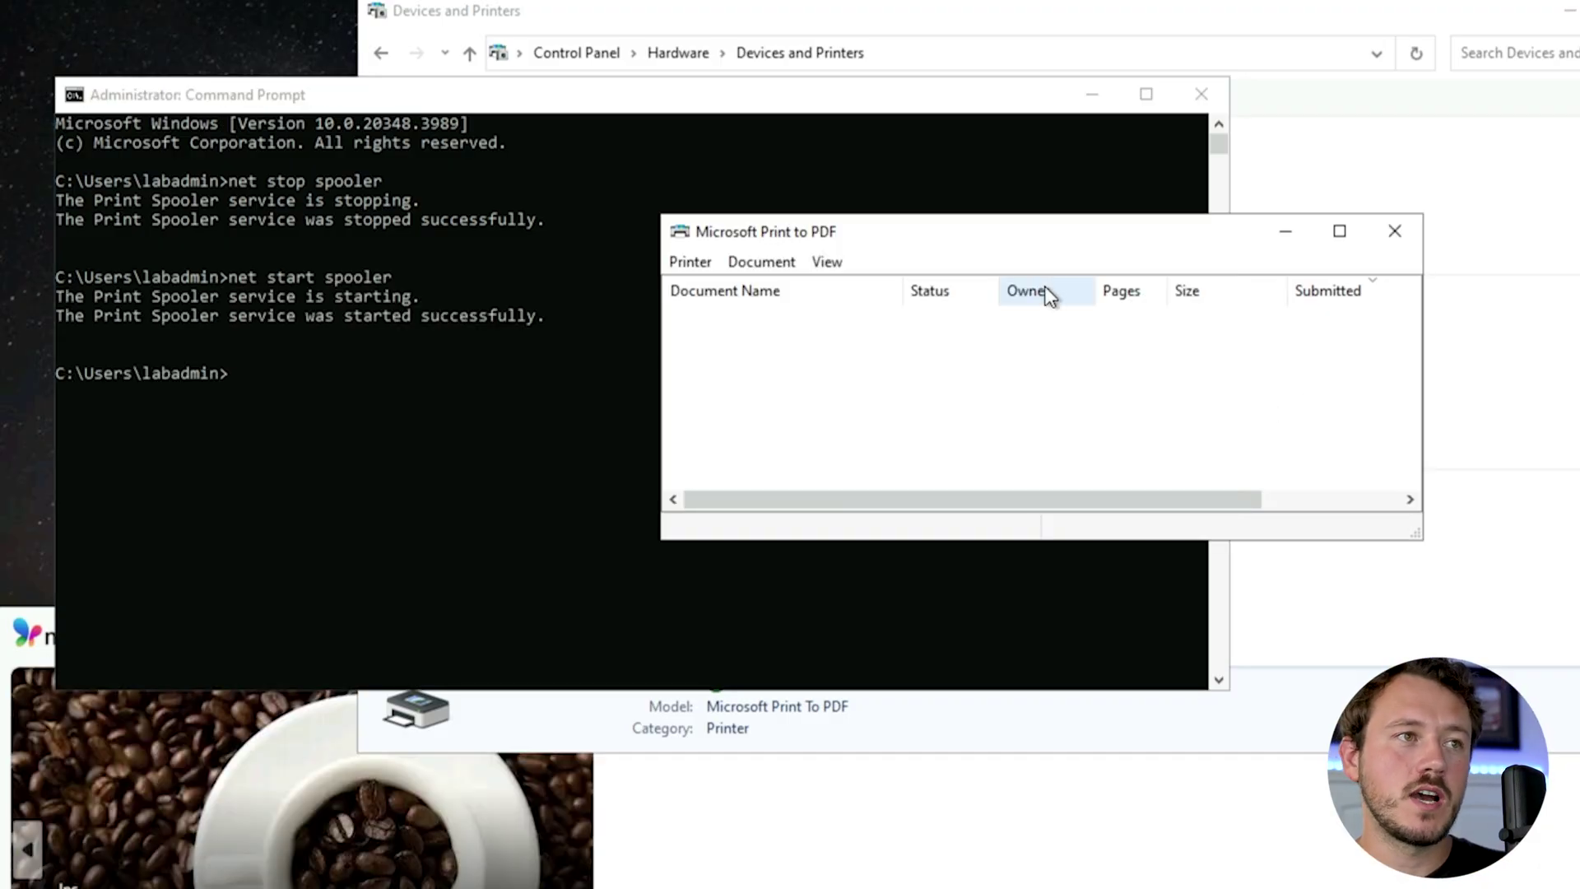